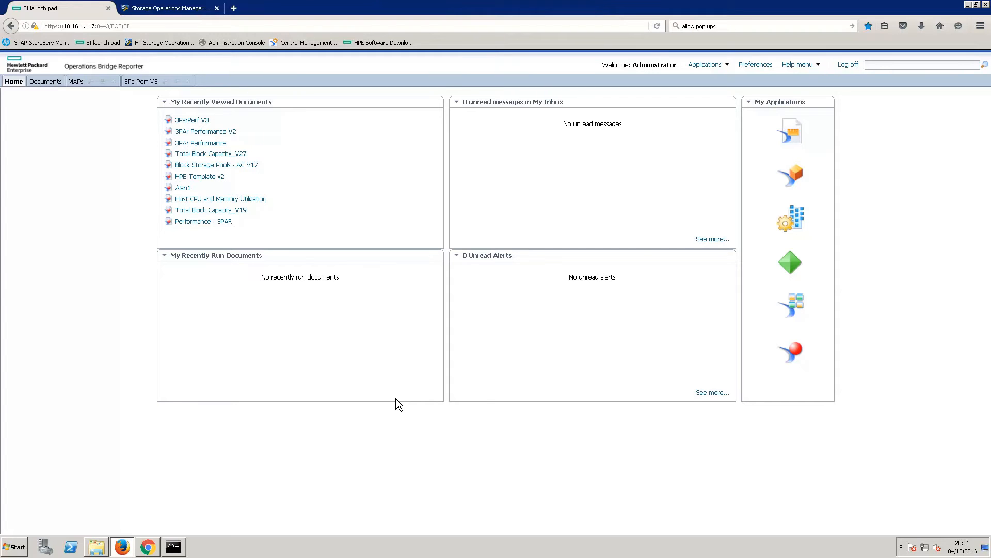
# - Create a Web Intelligence document using revision 20 of SOM_HP3PARPerfReporting Universe.unx as its universe data source
pyautogui.click(794, 356)
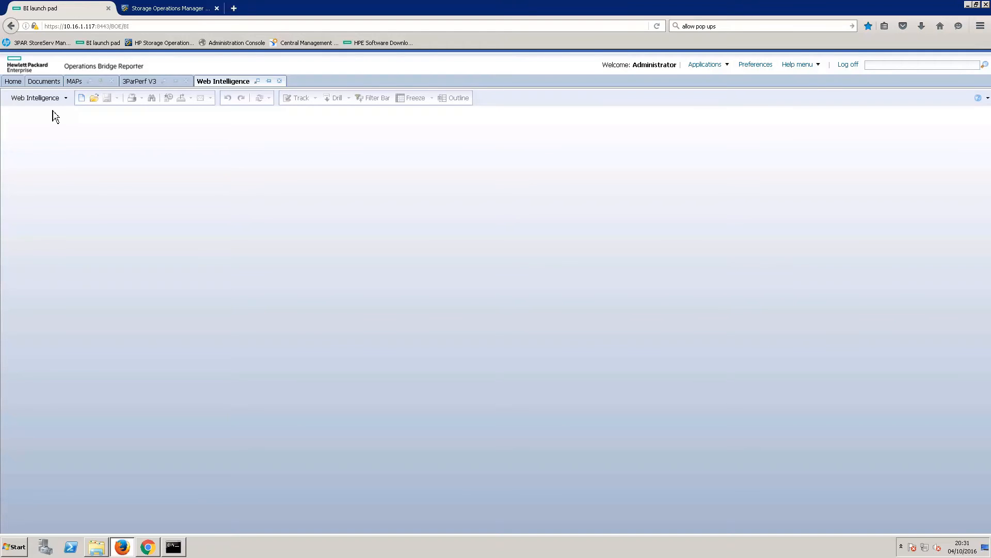
pyautogui.click(82, 101)
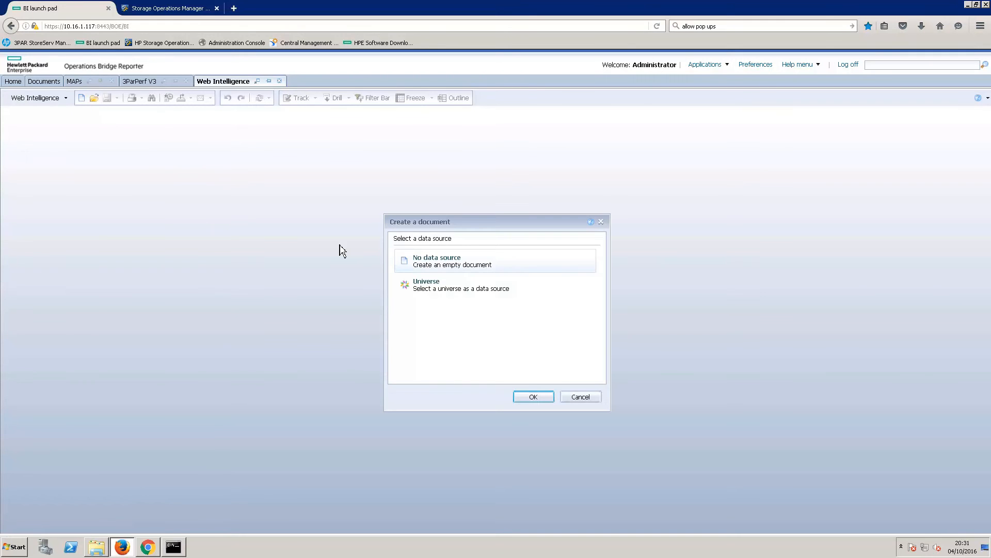
pyautogui.click(433, 286)
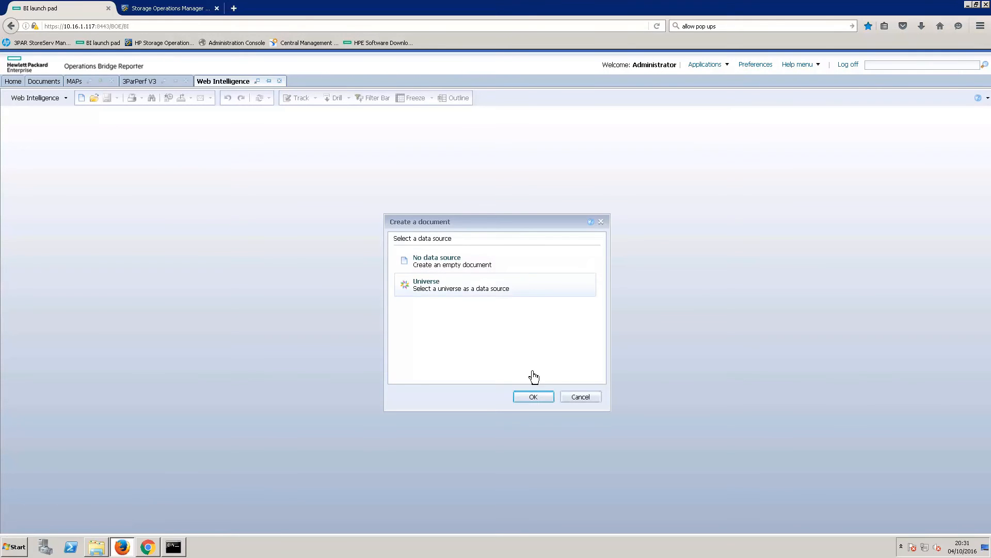
pyautogui.click(546, 398)
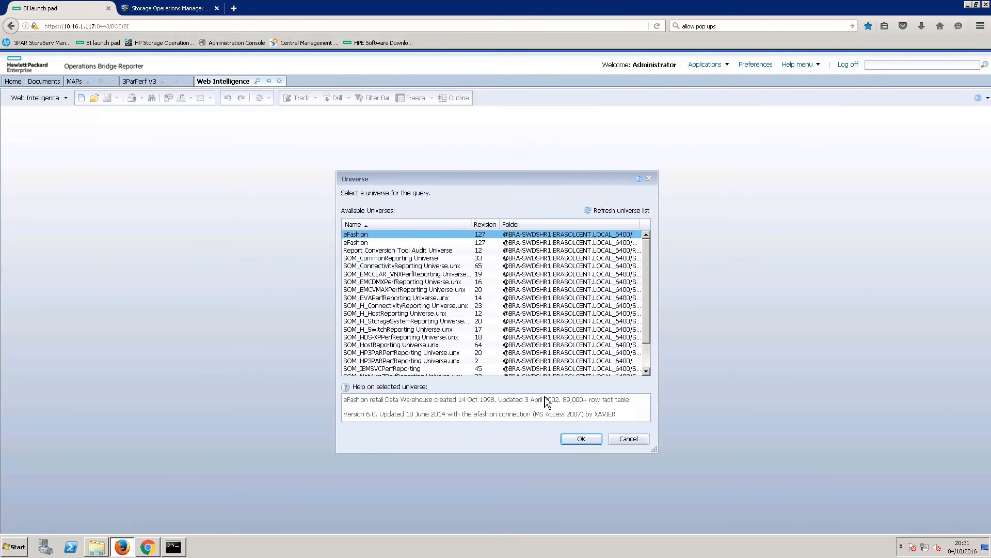
pyautogui.scroll(-2, 653, 357)
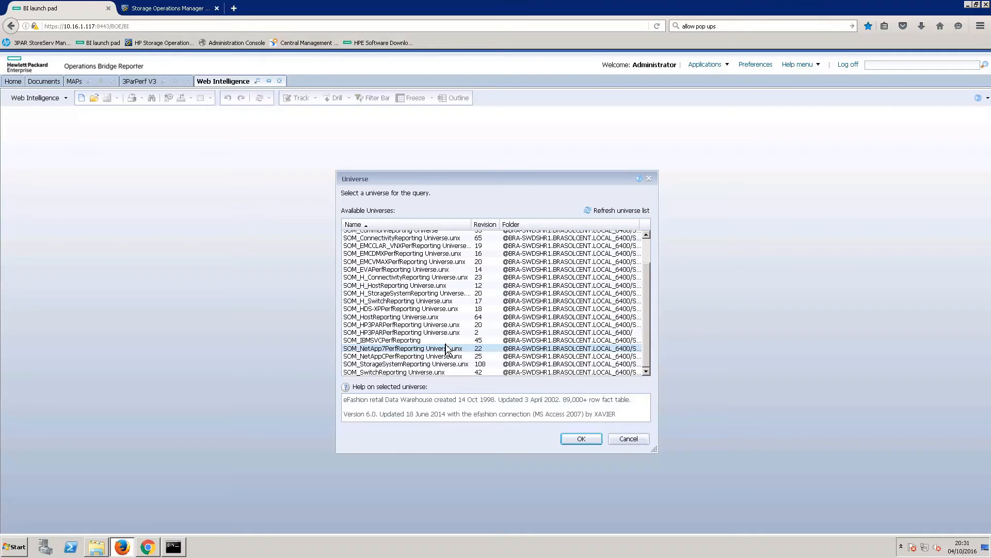
pyautogui.click(447, 326)
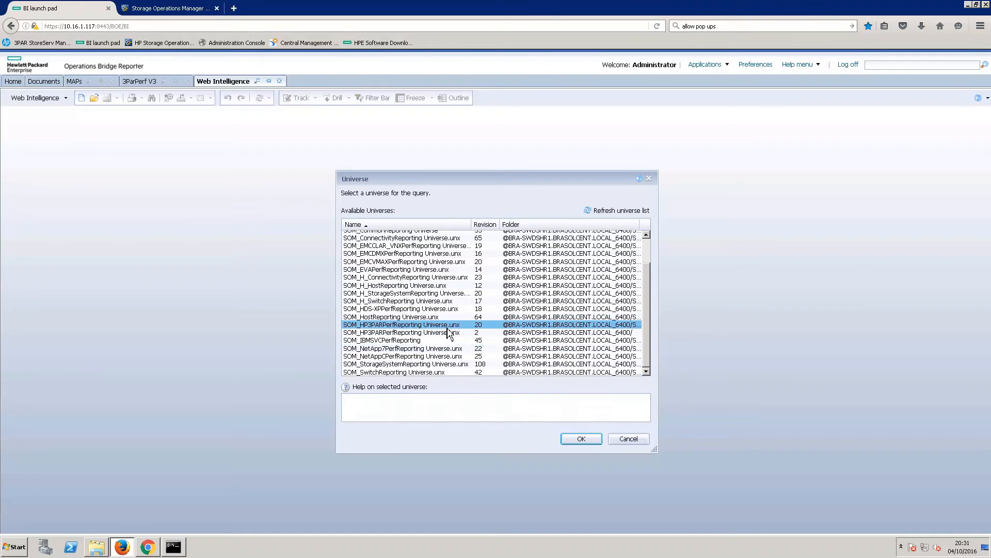
pyautogui.click(588, 438)
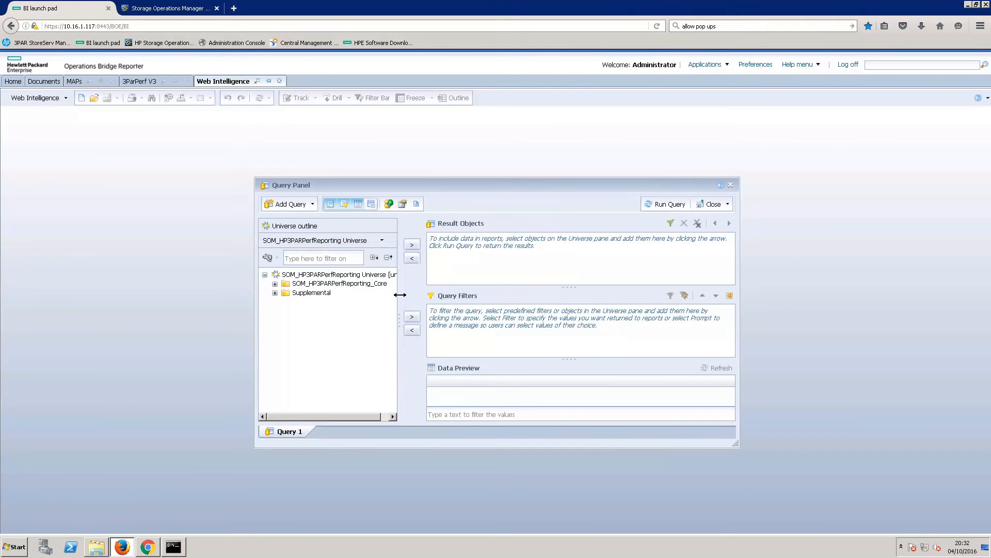
# - Add SOM Source Name, Tenant Name and Storage System Name from the HP 3PAR Storage System Performance Statistics folder to the query's result objects
pyautogui.click(275, 284)
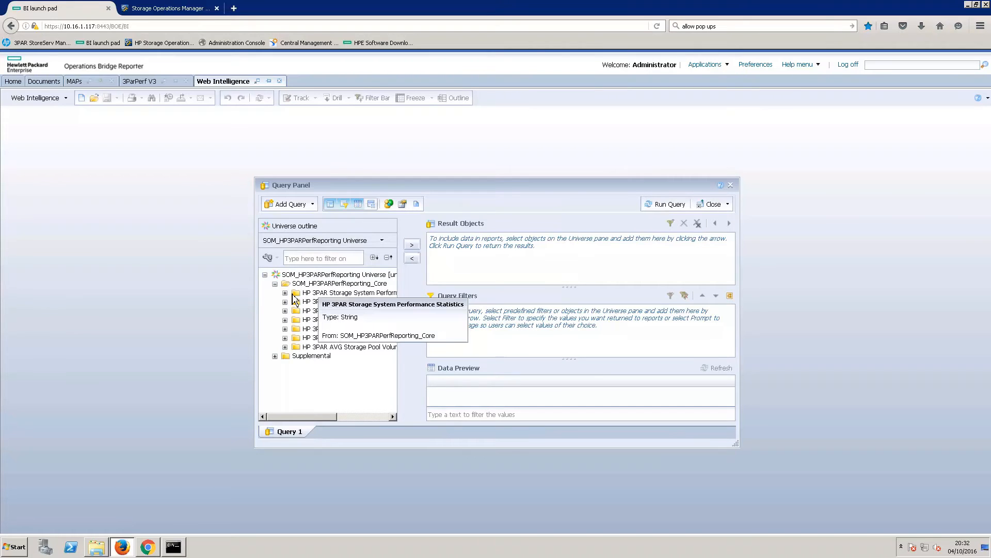
pyautogui.click(285, 293)
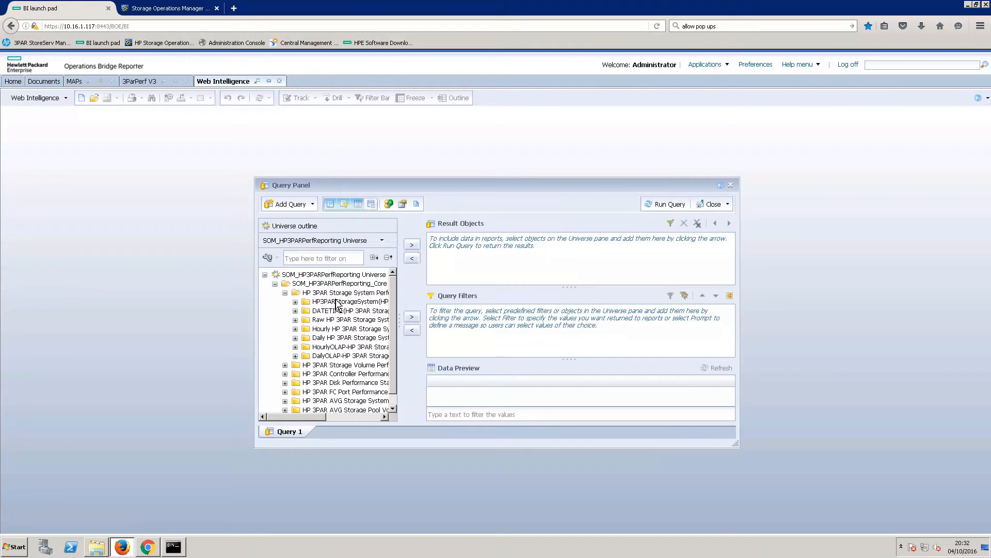
pyautogui.click(297, 302)
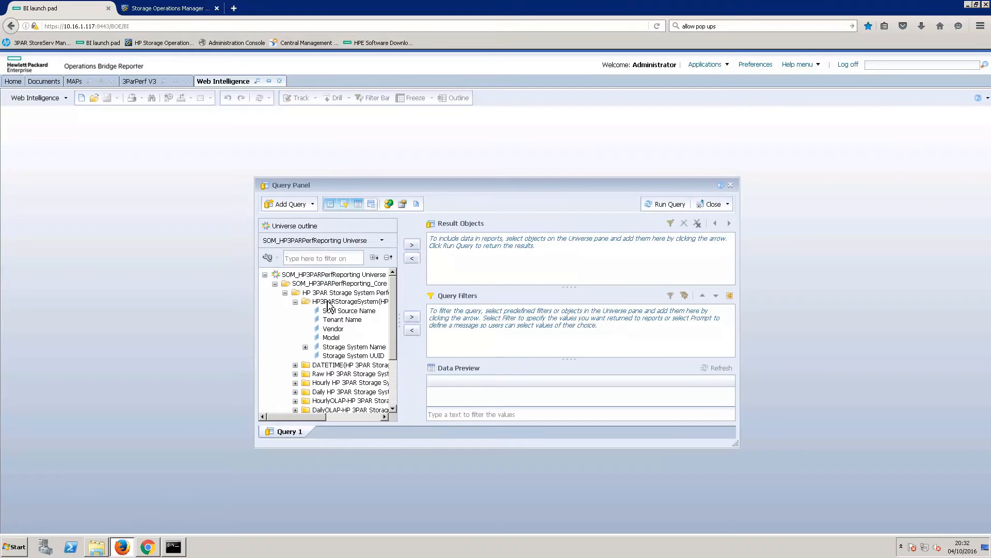
pyautogui.doubleClick(345, 310)
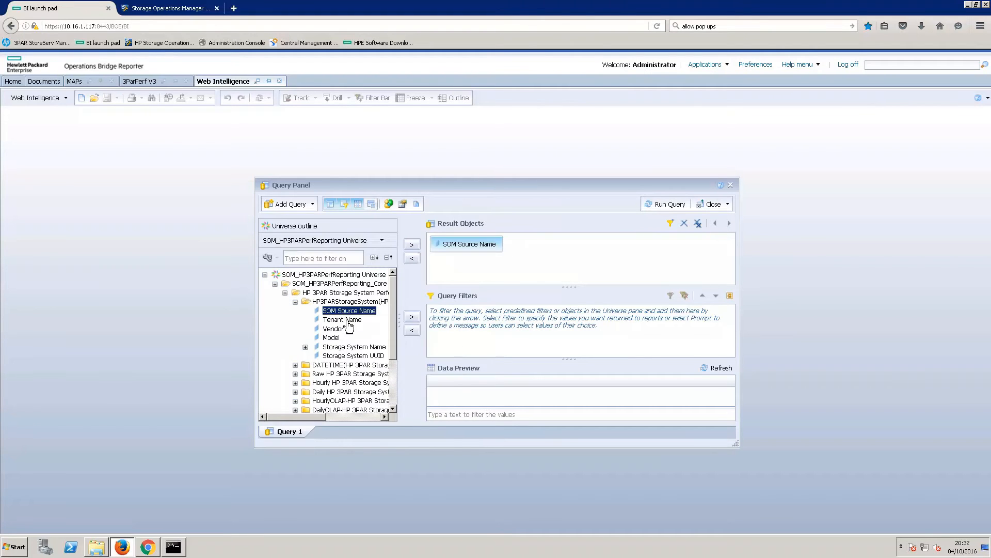
pyautogui.doubleClick(345, 319)
pyautogui.doubleClick(339, 349)
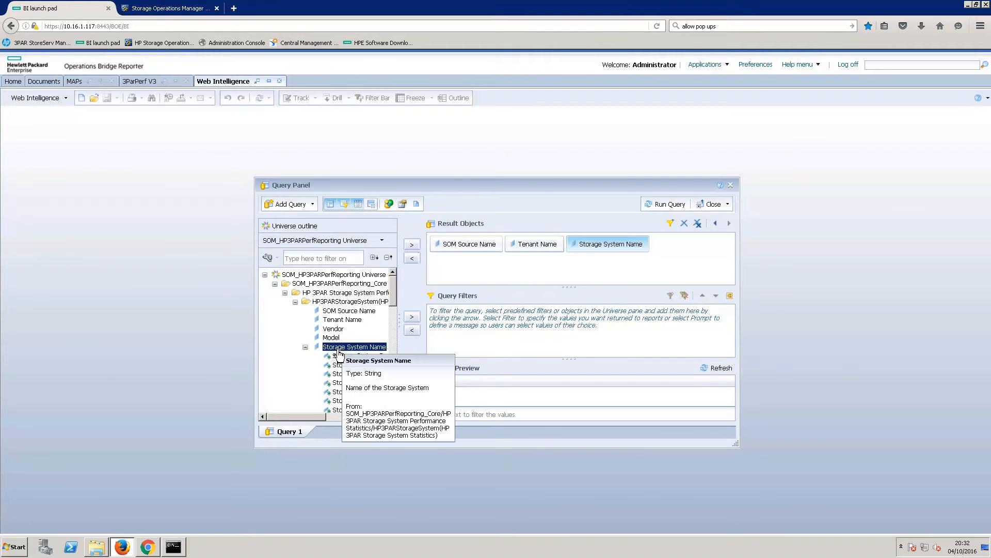
pyautogui.click(305, 348)
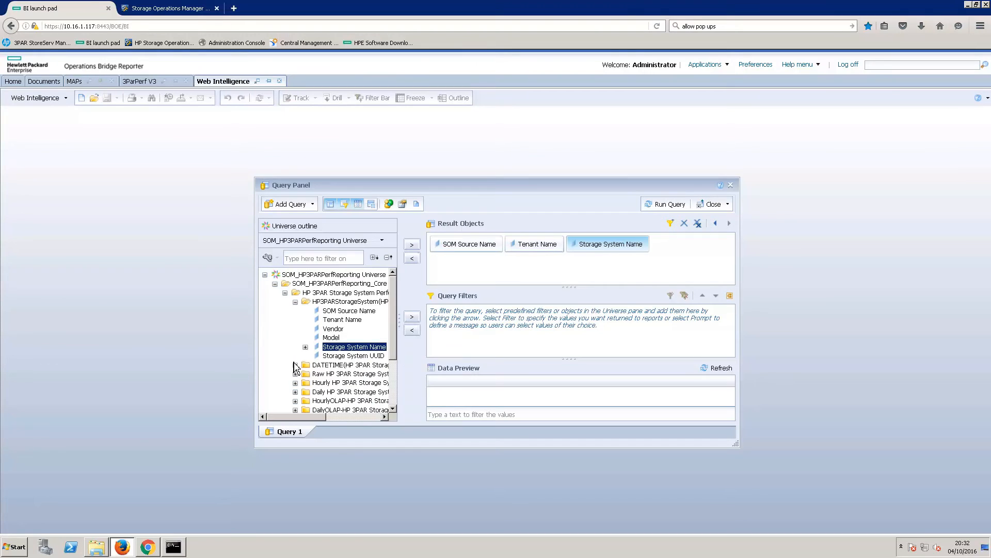
# - Add Full Date from the storage system's DATETIME folder to the result objects
pyautogui.click(296, 365)
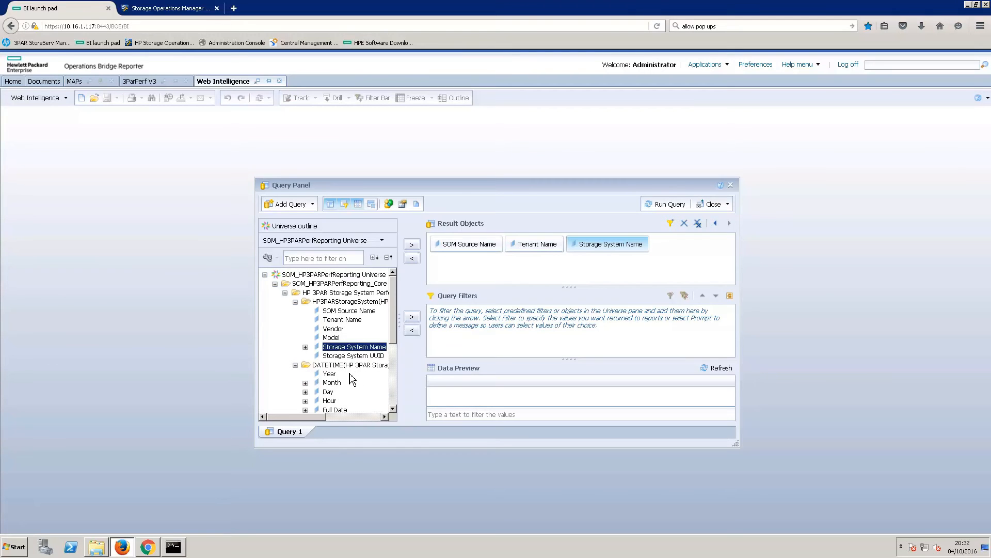
pyautogui.scroll(-2, 391, 340)
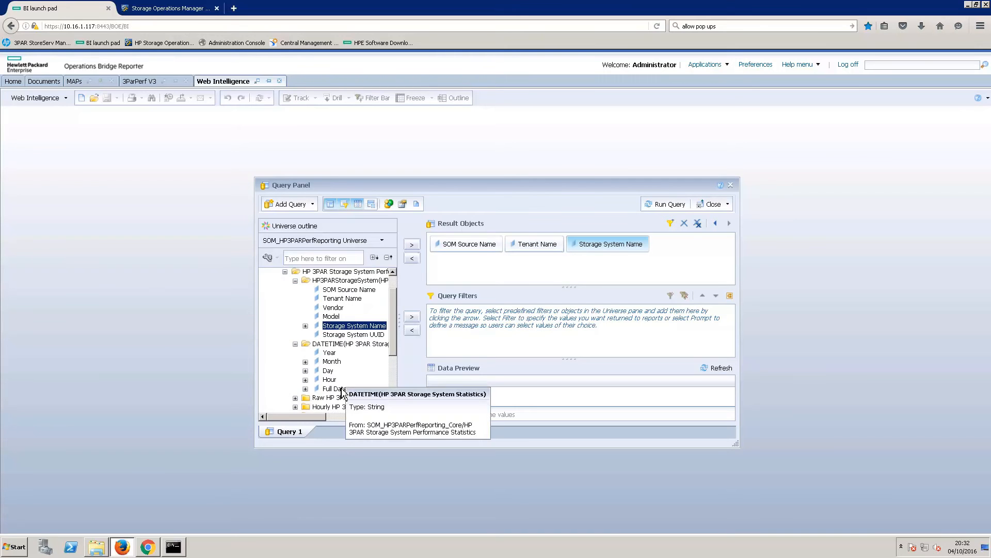
pyautogui.doubleClick(335, 389)
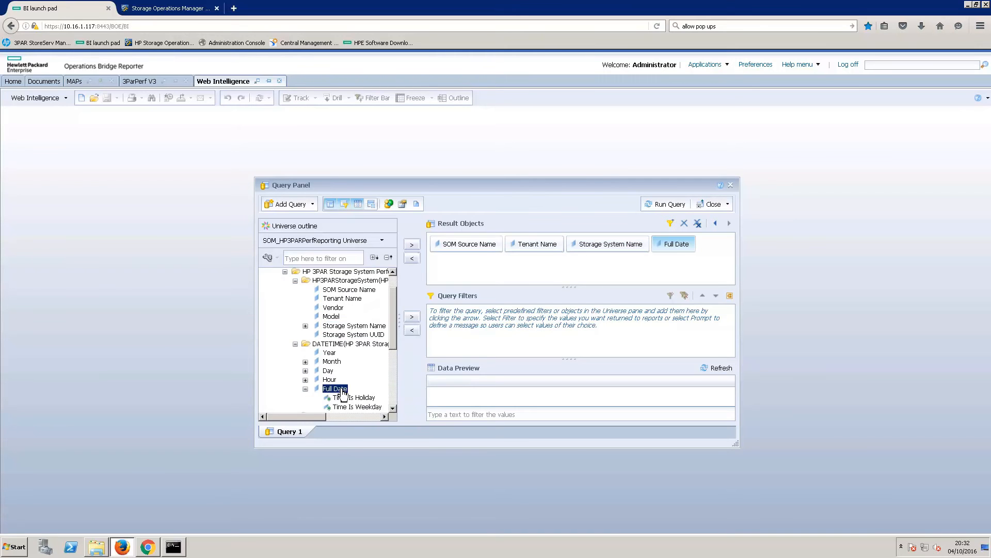
pyautogui.click(295, 344)
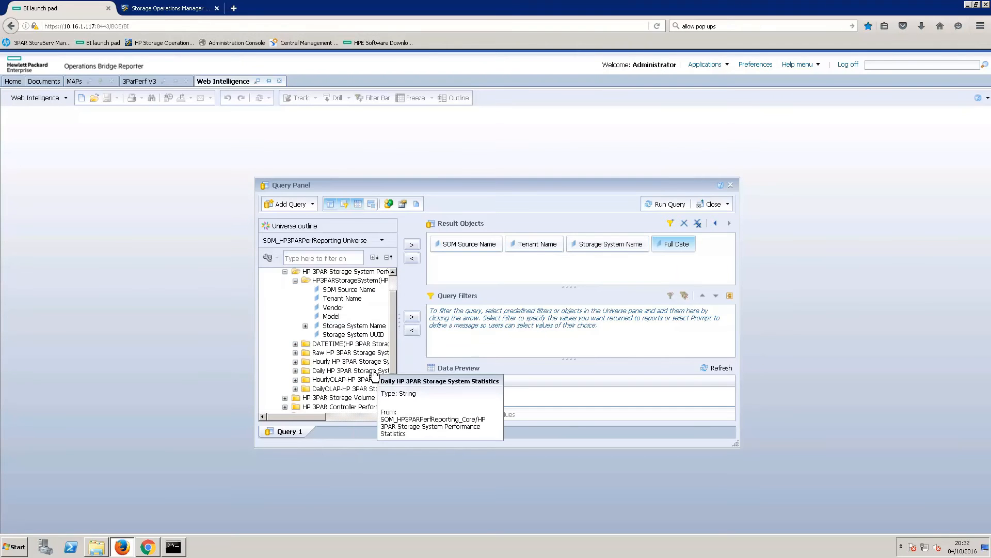
# - Add Average Total Data Rate (Bytes/Sec) from the Daily HP 3PAR Storage System Statistics to the result objects and run the query
pyautogui.click(295, 371)
pyautogui.moveTo(395, 347); pyautogui.dragTo(395, 356)
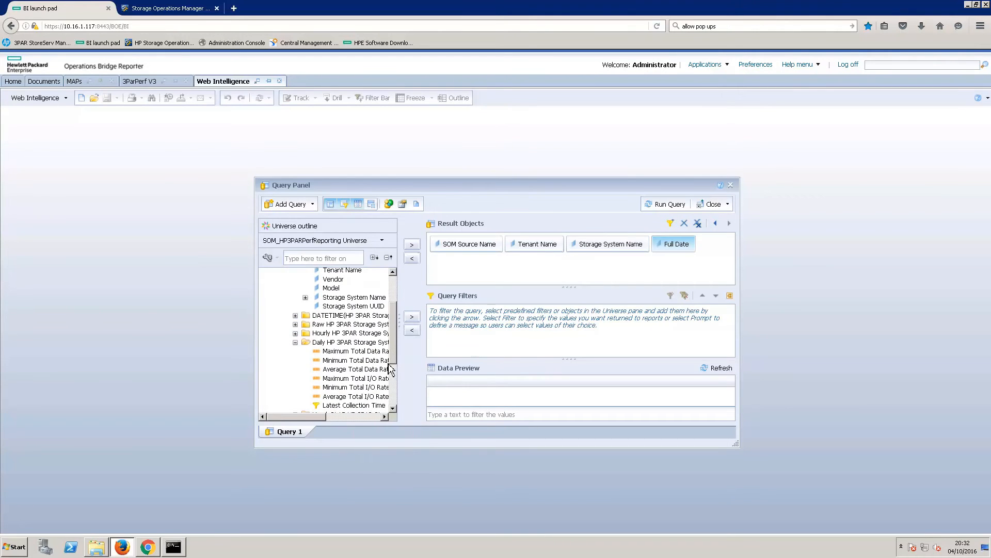
pyautogui.click(364, 373)
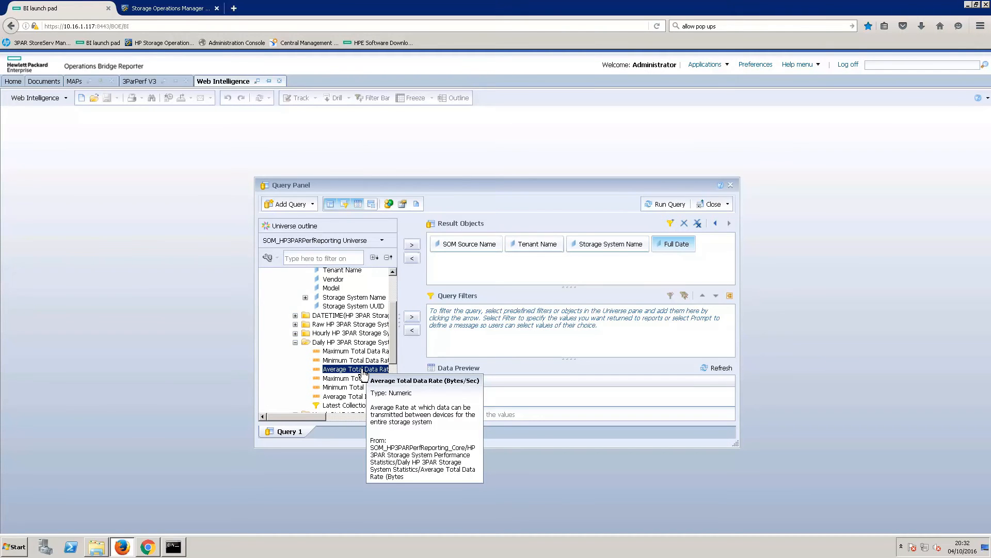
pyautogui.doubleClick(363, 373)
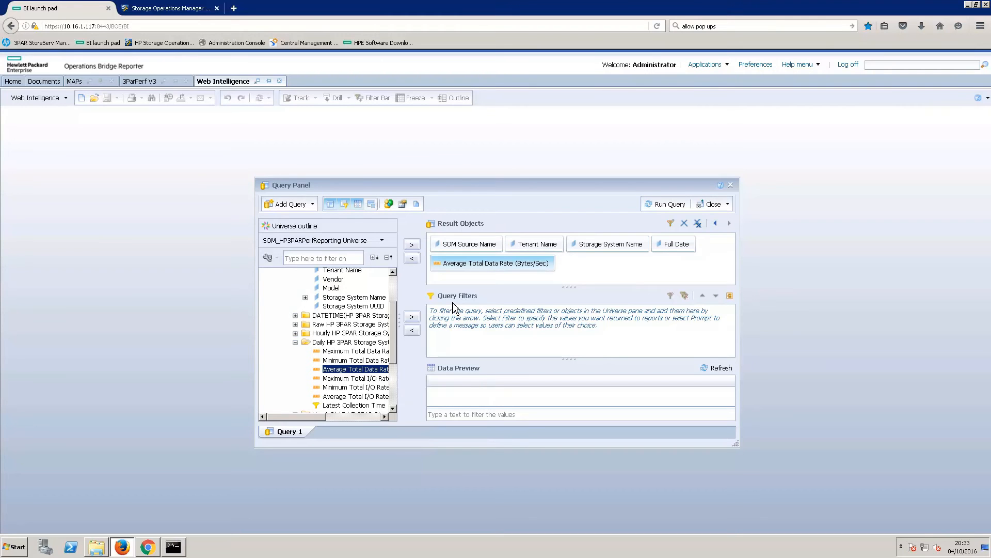
pyautogui.click(670, 207)
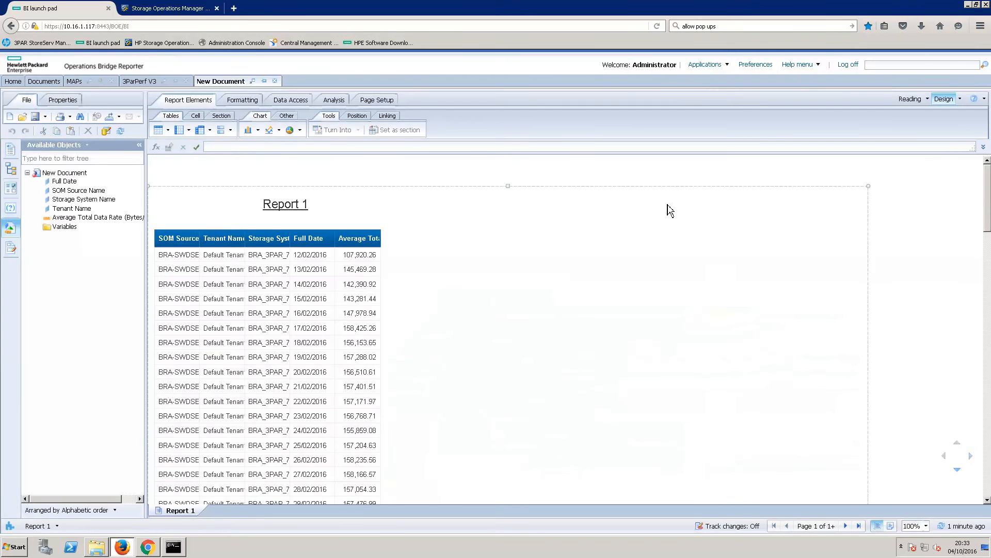
# - Format the cells of all five report table columns to autofit their width to the content
pyautogui.click(381, 242)
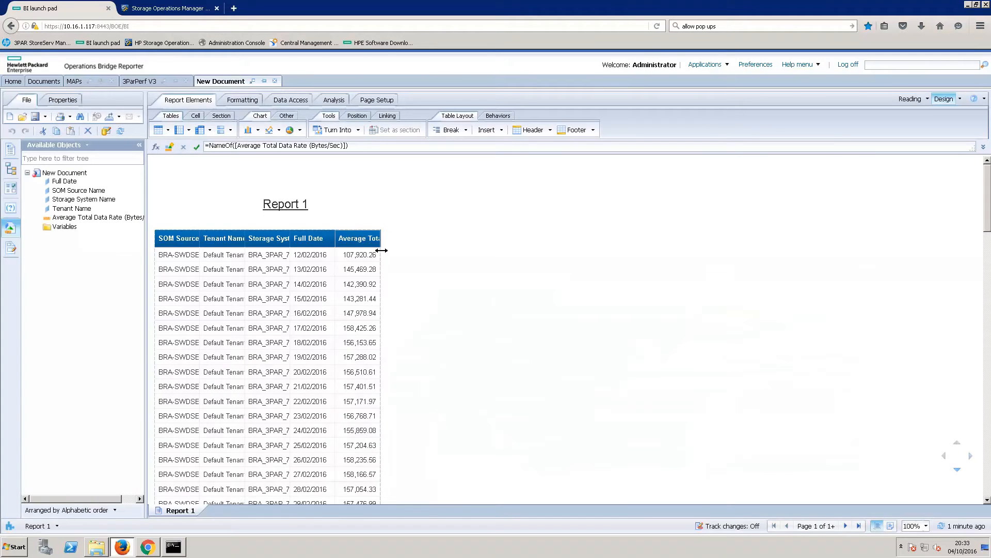
pyautogui.click(195, 256)
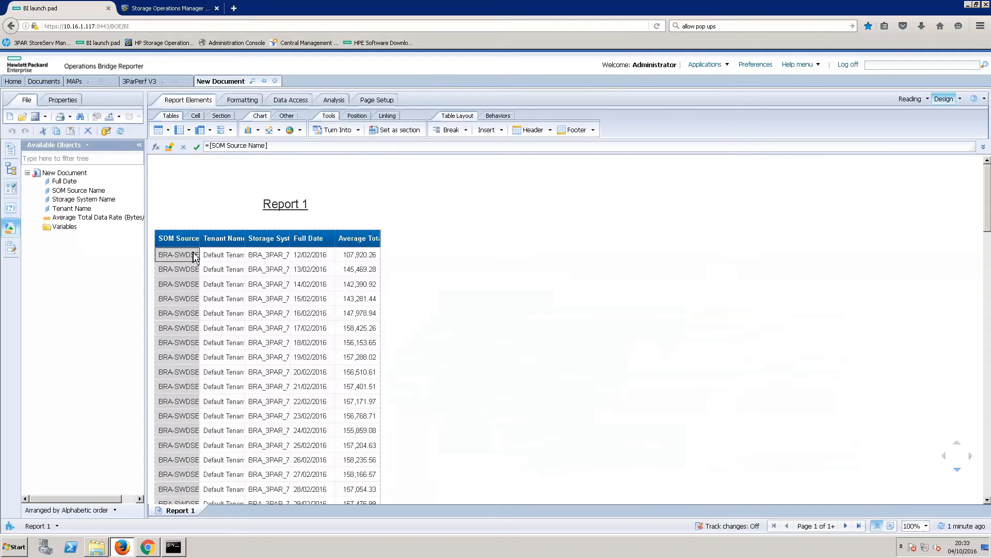
pyautogui.keyDown('shift'); pyautogui.click(349, 258); pyautogui.keyUp('shift')
pyautogui.click(349, 258)
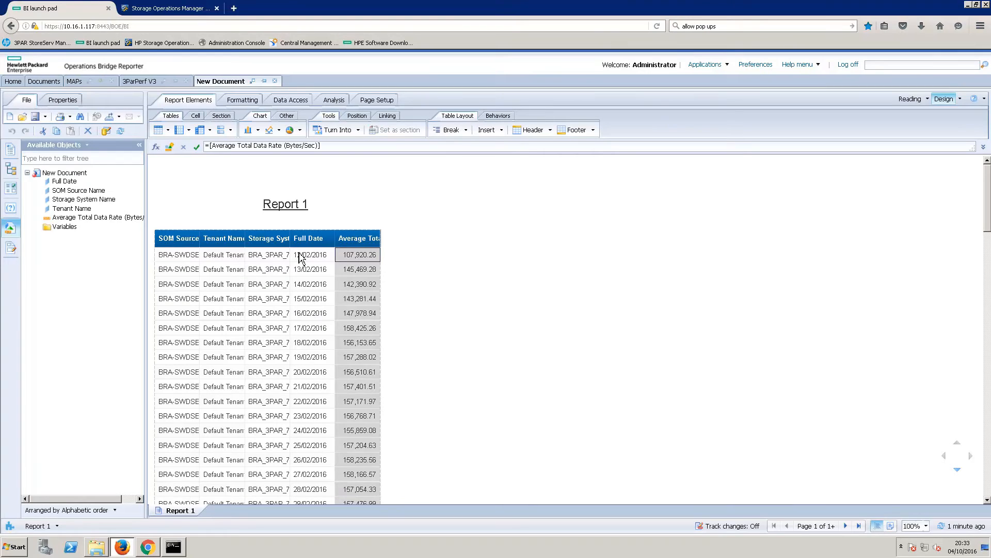
pyautogui.keyDown('shift'); pyautogui.click(195, 260); pyautogui.keyUp('shift')
pyautogui.rightClick(195, 259)
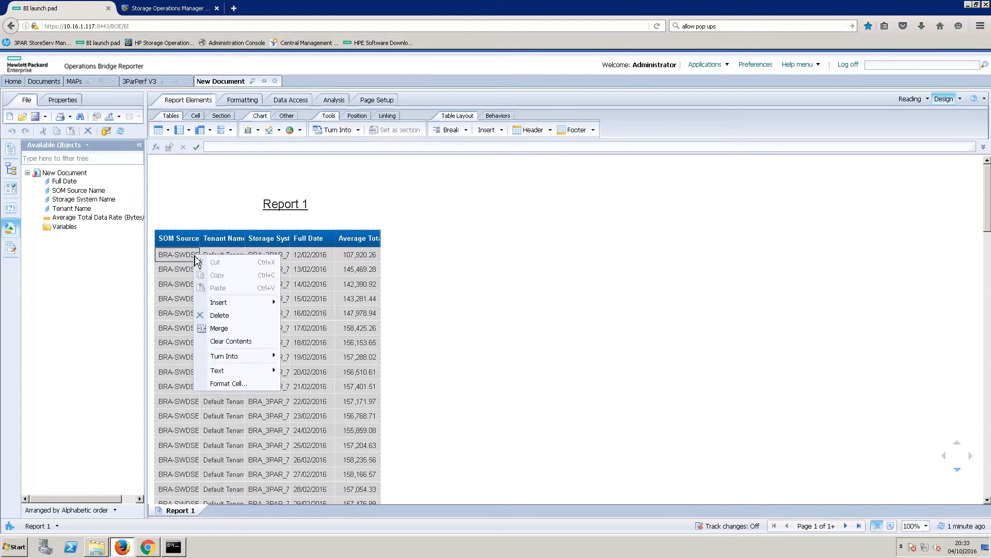
pyautogui.click(229, 385)
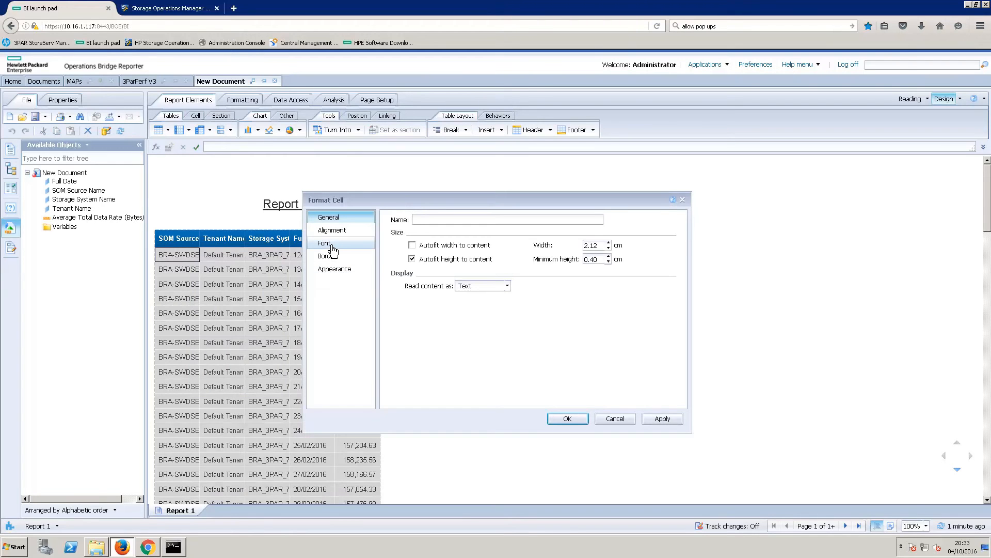
pyautogui.click(333, 231)
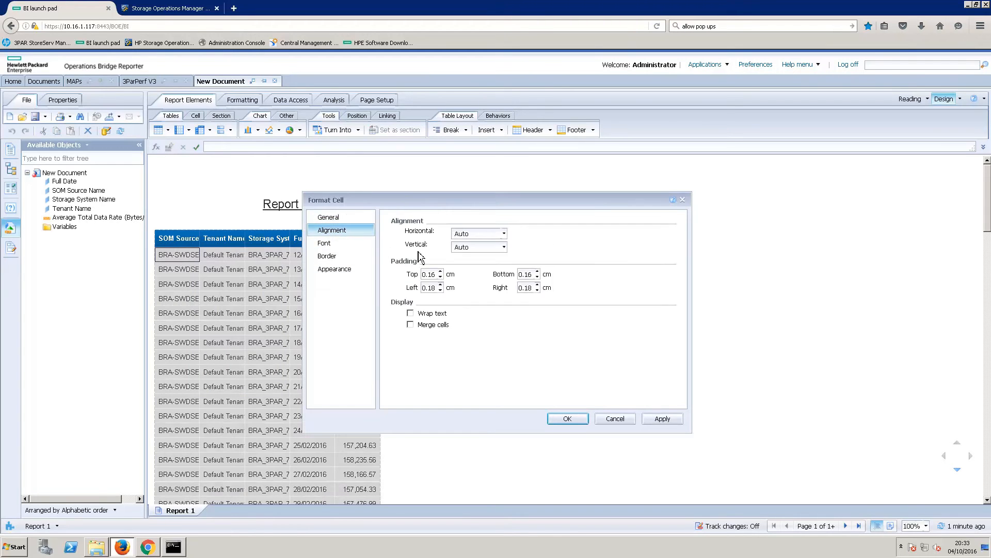
pyautogui.click(345, 219)
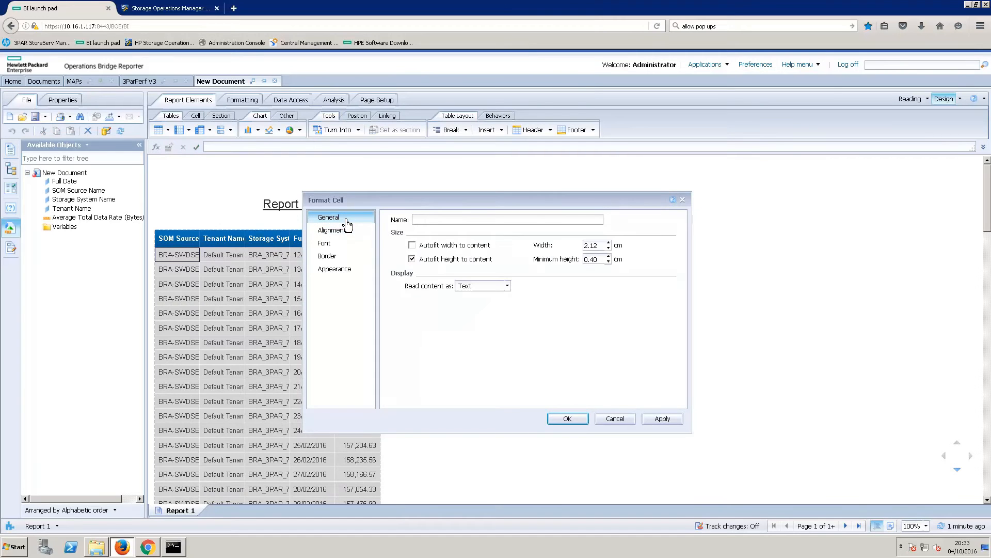
pyautogui.click(412, 246)
pyautogui.click(567, 420)
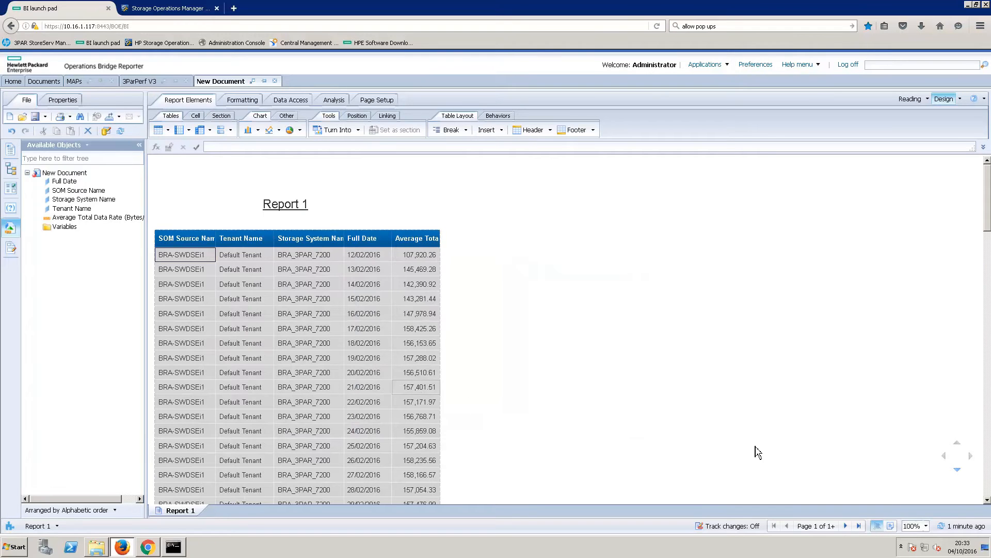
# - Check the last page of the report table, then delete the whole table from Report 1
pyautogui.click(860, 525)
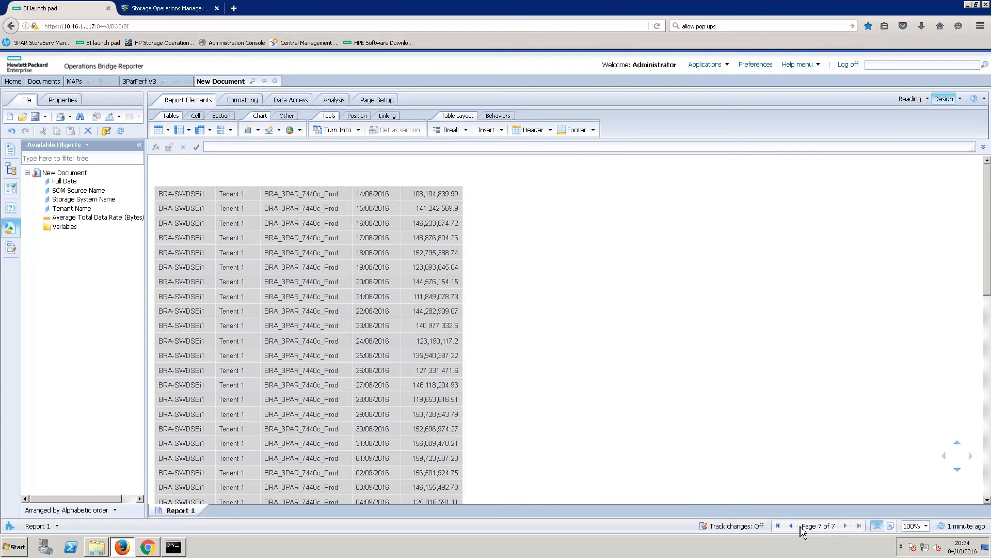
pyautogui.click(779, 525)
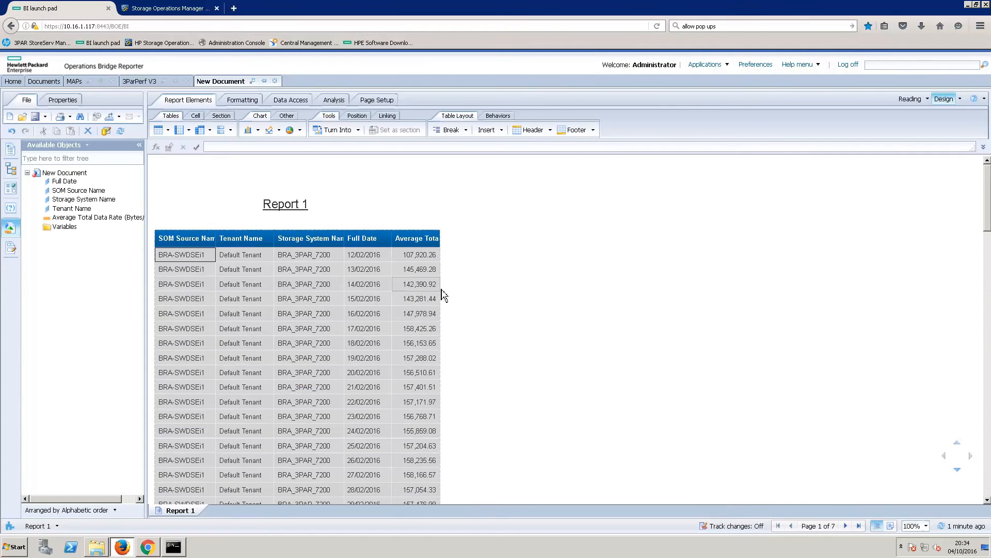
pyautogui.click(443, 291)
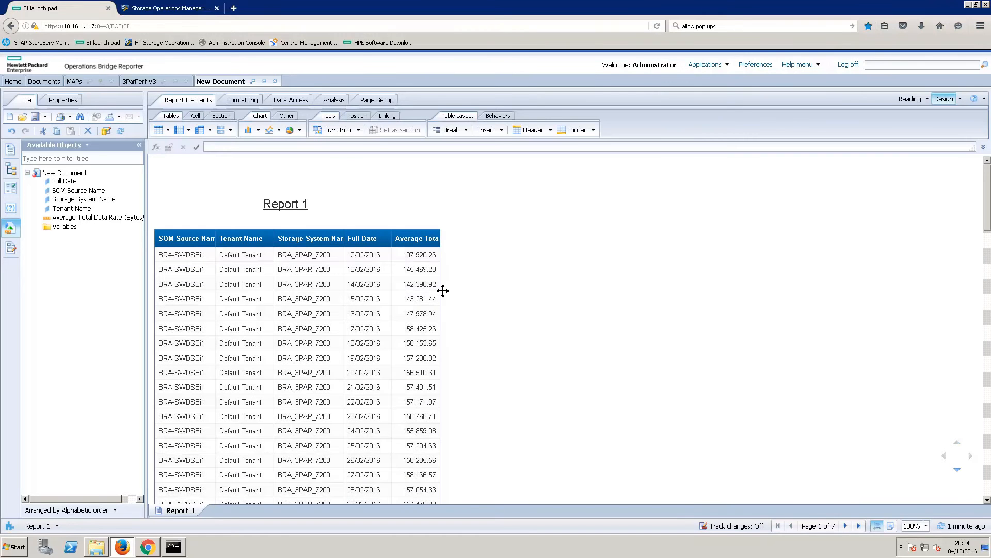
pyautogui.rightClick(443, 290)
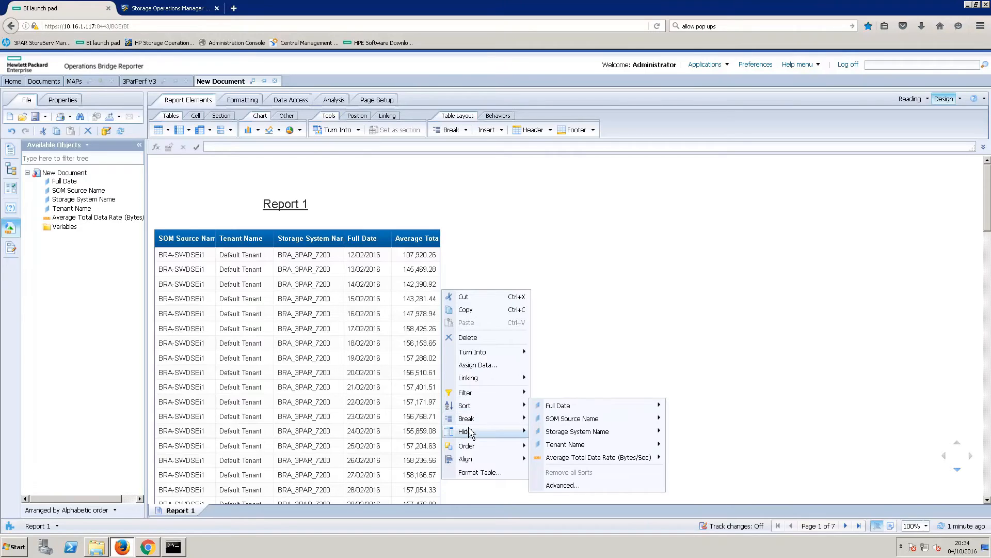
pyautogui.click(474, 337)
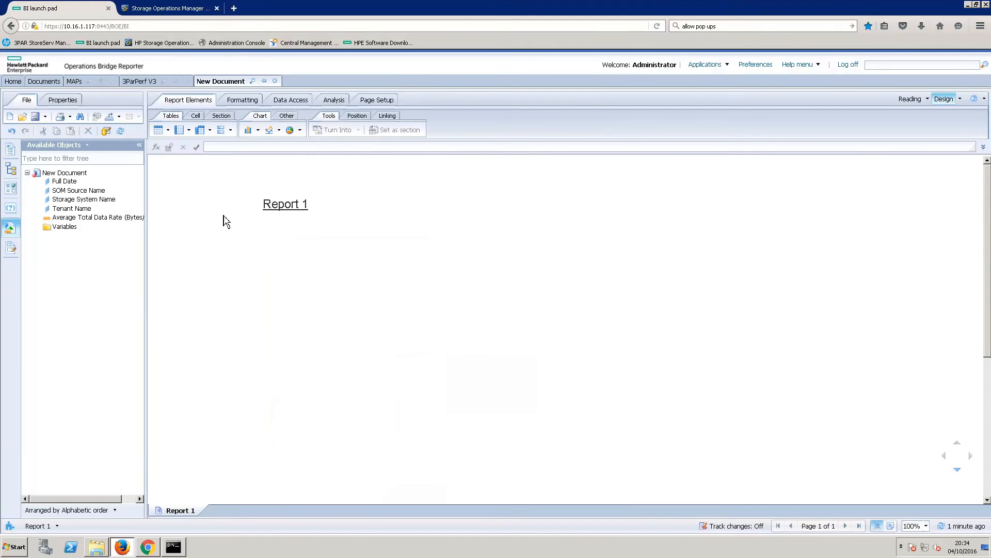
pyautogui.click(272, 207)
pyautogui.click(221, 229)
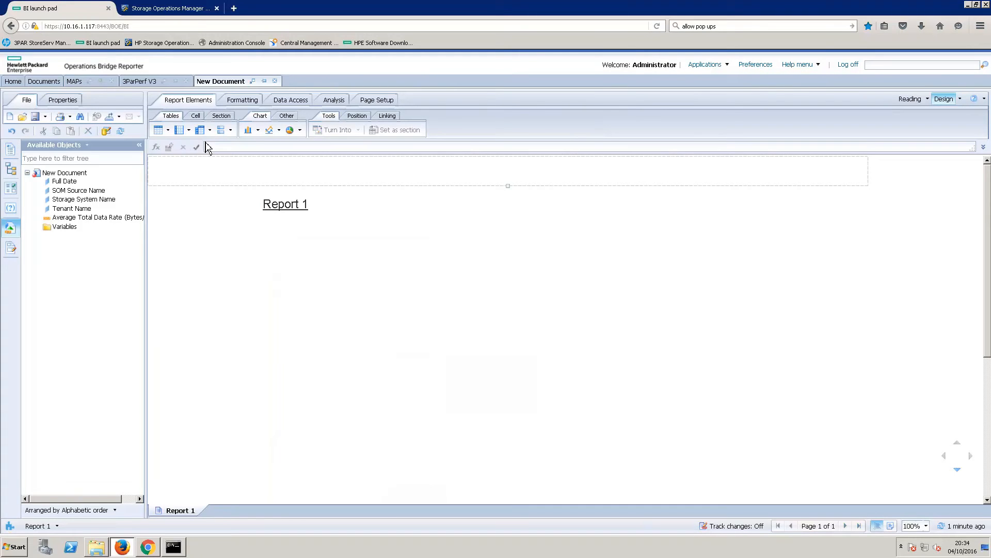
# - Insert a section based on Storage System Name below the Report 1 title
pyautogui.click(221, 117)
pyautogui.click(187, 131)
pyautogui.click(173, 229)
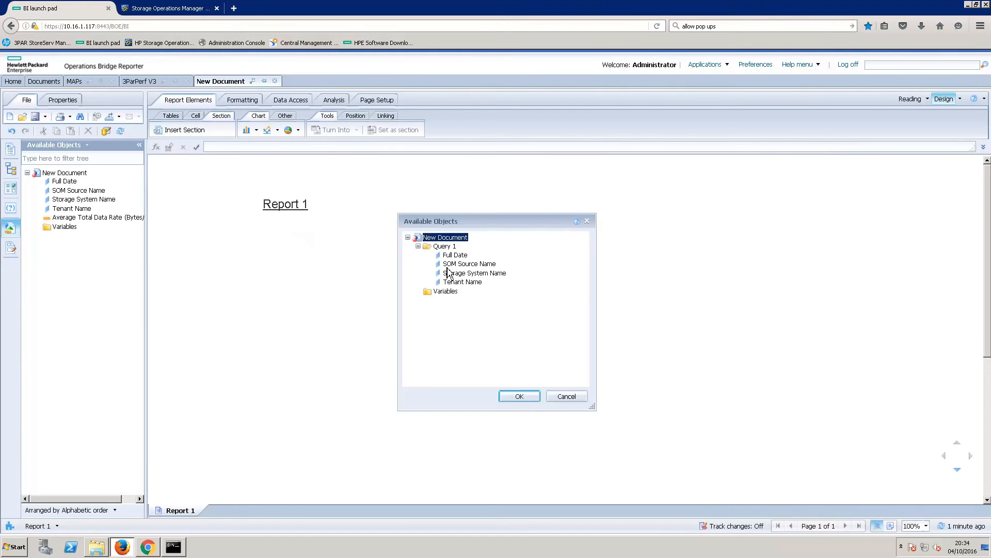
pyautogui.click(461, 277)
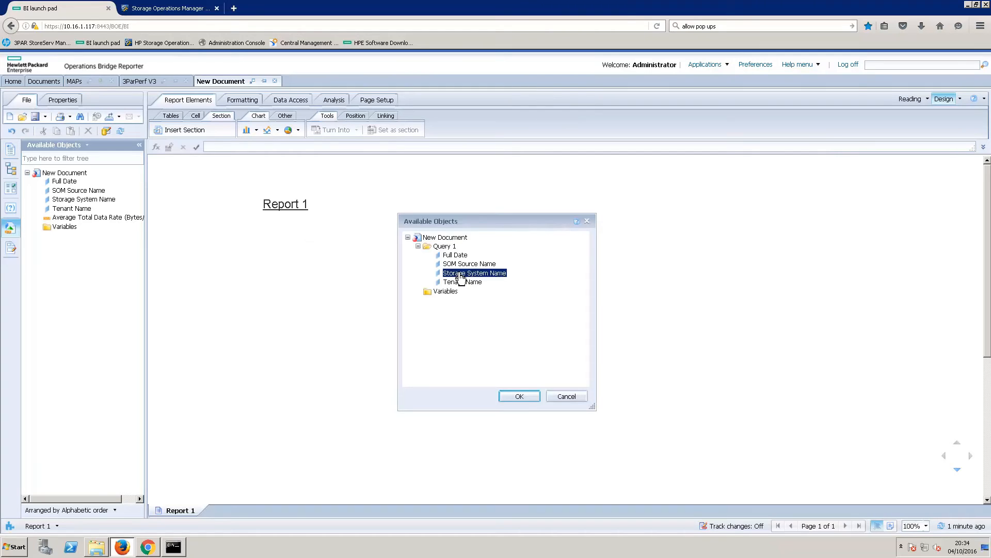
pyautogui.click(519, 396)
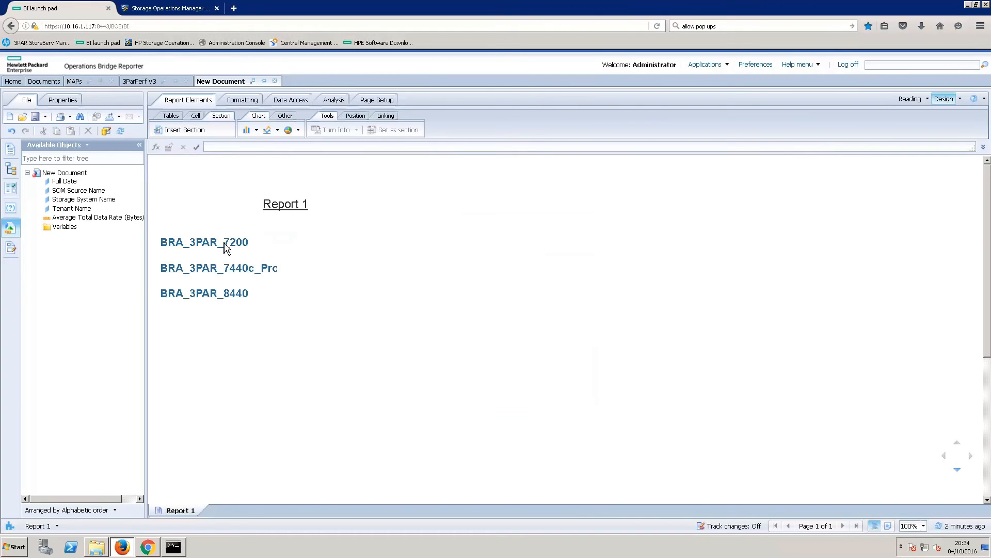
# - Increase the height of the Storage System Name section to leave empty space below each system name
pyautogui.click(240, 292)
pyautogui.click(275, 248)
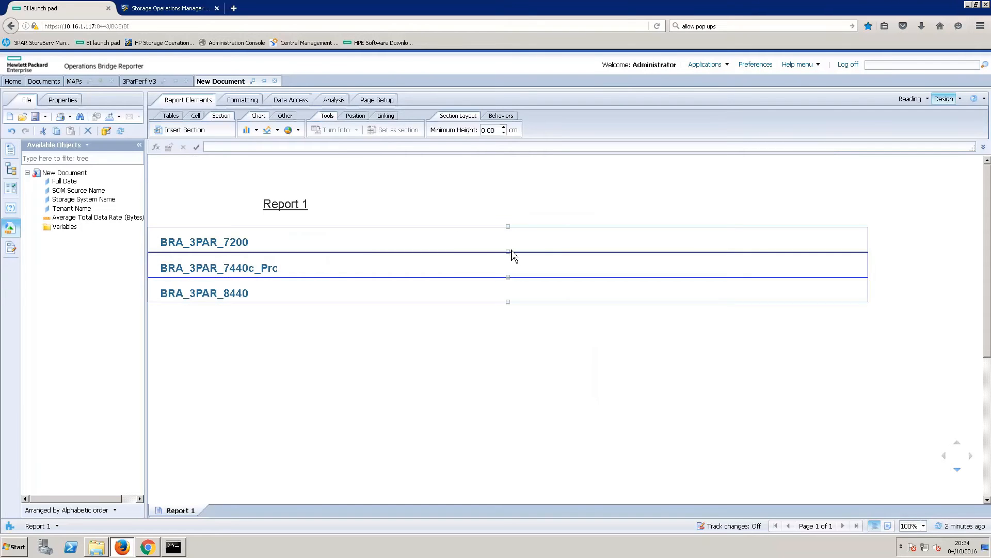
pyautogui.click(510, 251)
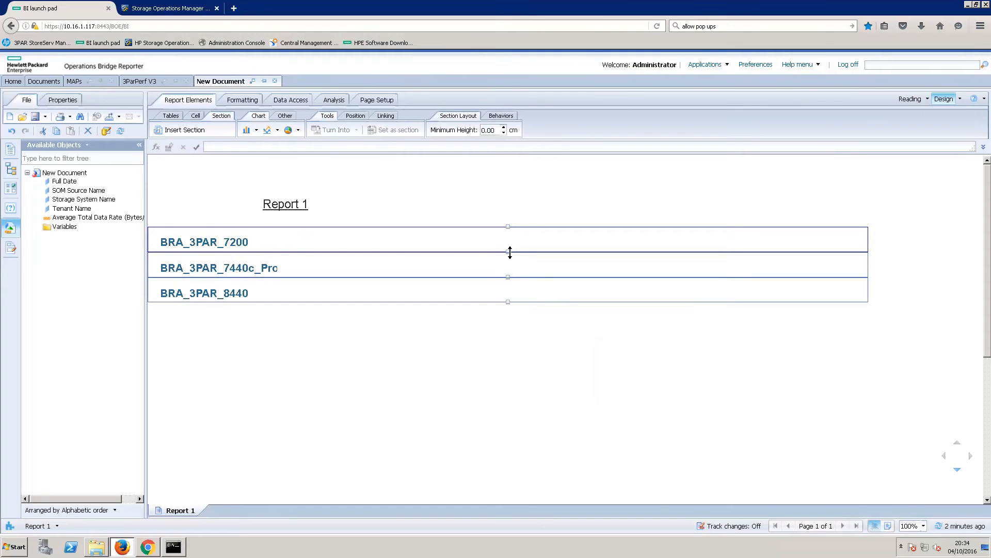
pyautogui.moveTo(510, 252); pyautogui.dragTo(510, 292)
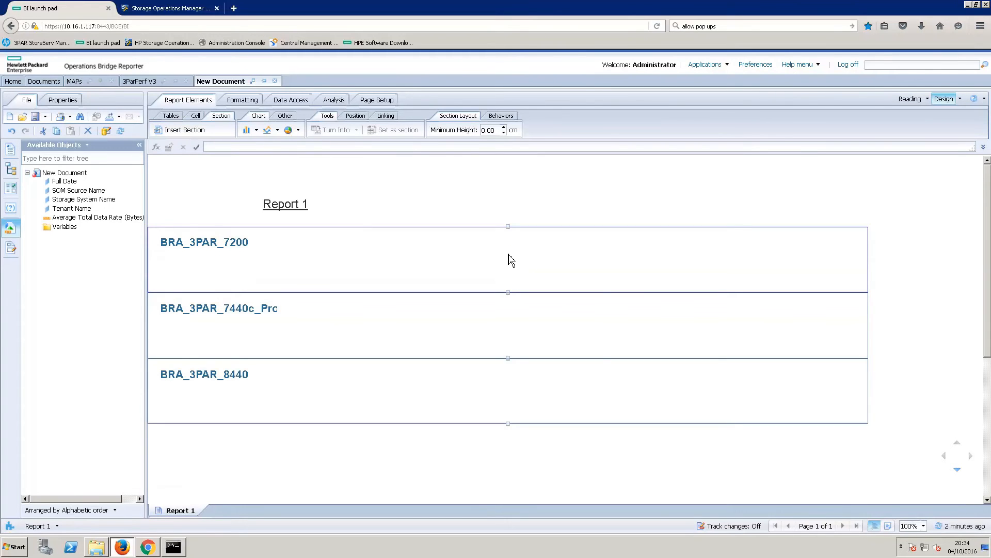
# - Format the section with a custom light grey background colour, using a Red value of 225
pyautogui.rightClick(509, 254)
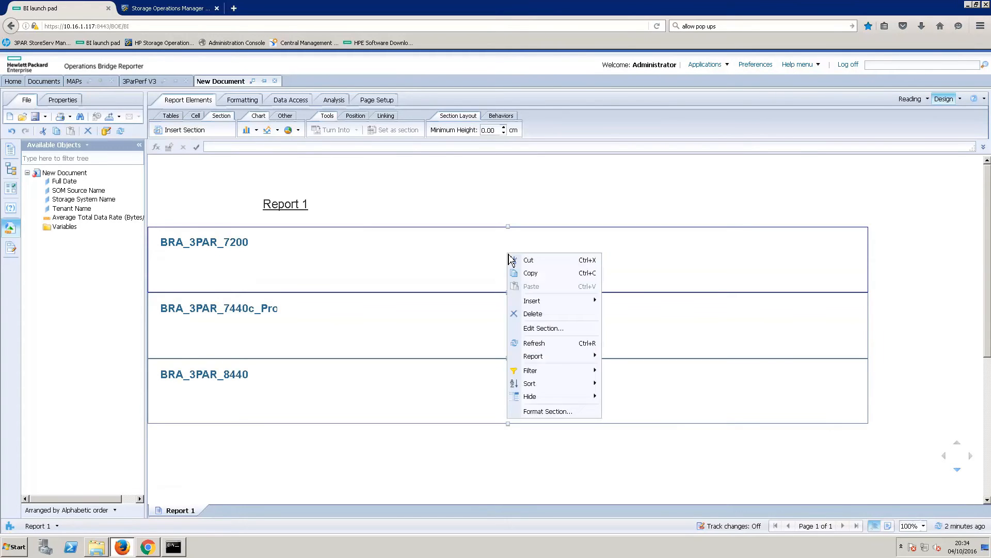
pyautogui.click(554, 413)
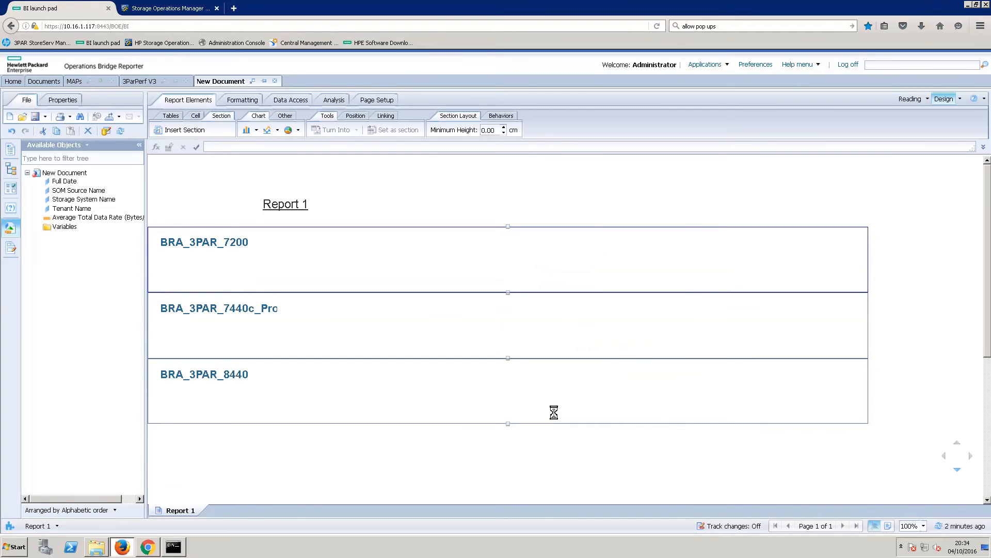
pyautogui.click(351, 234)
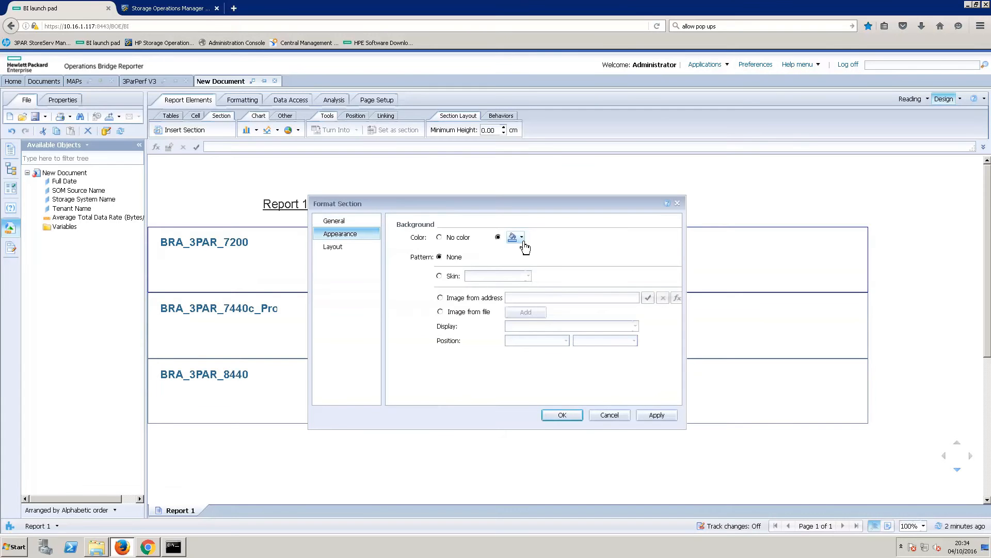
pyautogui.click(522, 237)
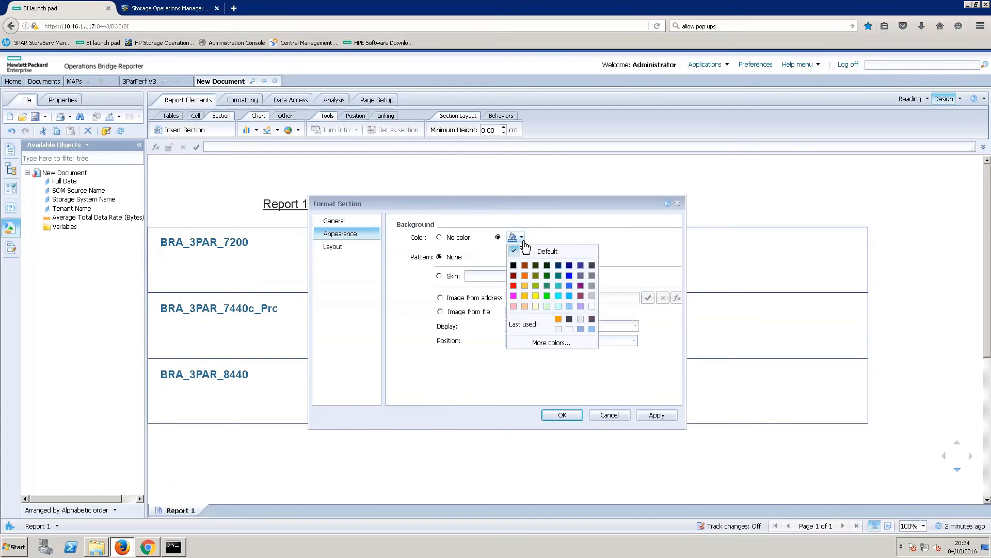
pyautogui.click(552, 343)
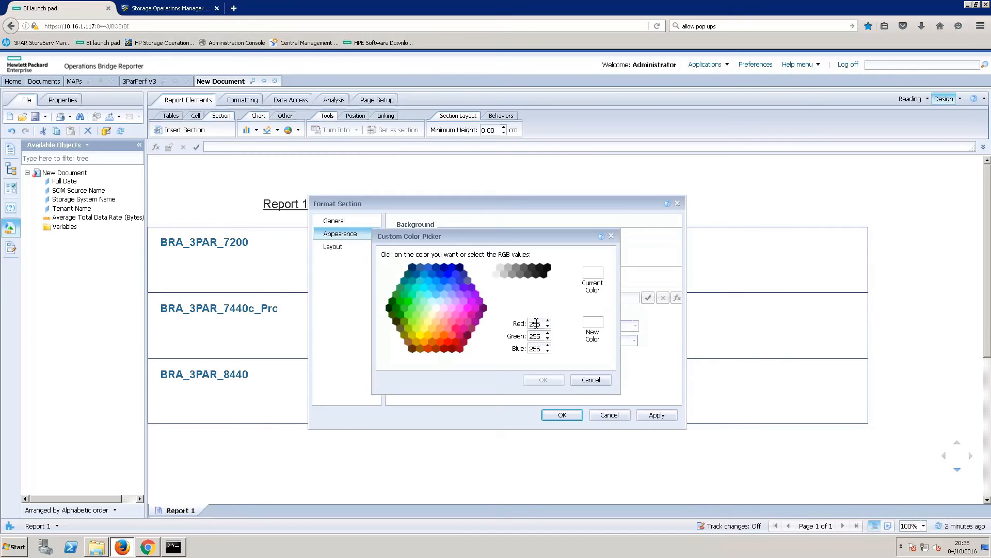
pyautogui.press('BackSpace')
pyautogui.press('BackSpace')
pyautogui.write('25')
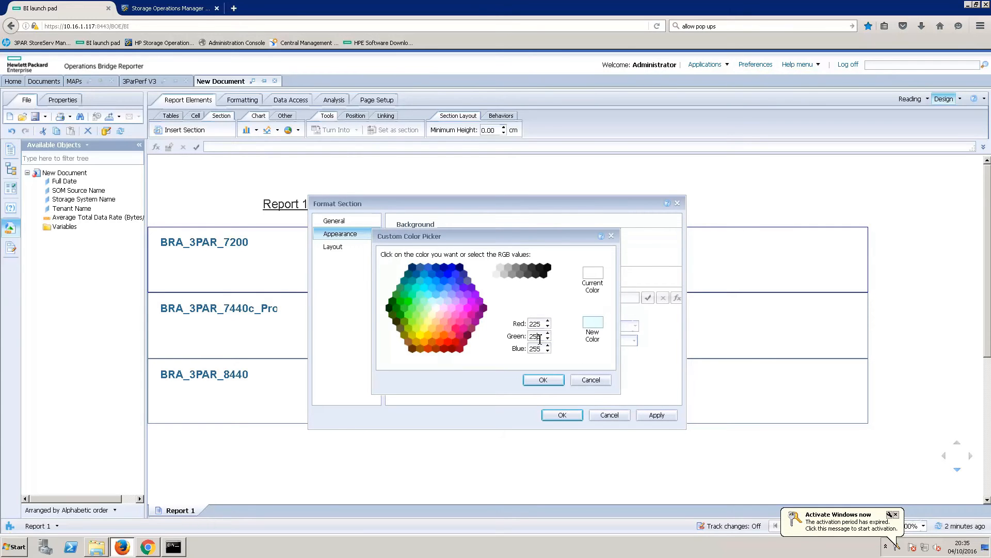
pyautogui.write('2')
pyautogui.click(540, 380)
pyautogui.click(563, 415)
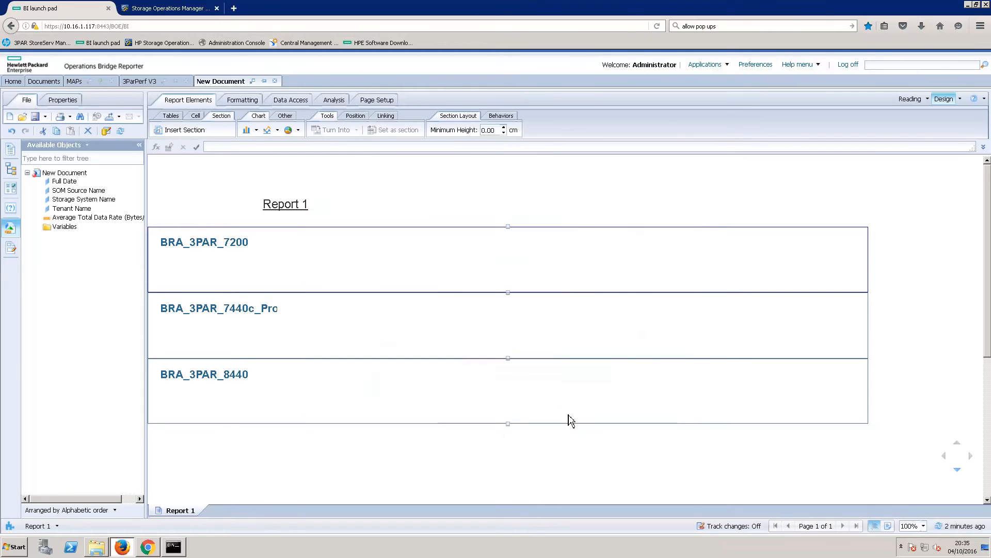
# - Widen the Storage System Name cell so that the full name BRA_3PAR_7440c_Prod fits
pyautogui.click(276, 311)
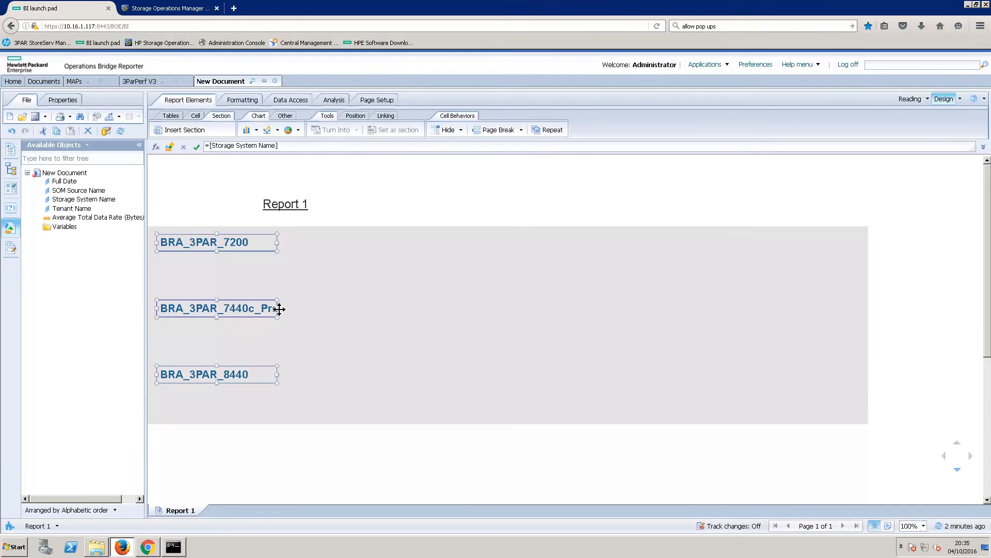
pyautogui.moveTo(361, 318); pyautogui.dragTo(360, 312)
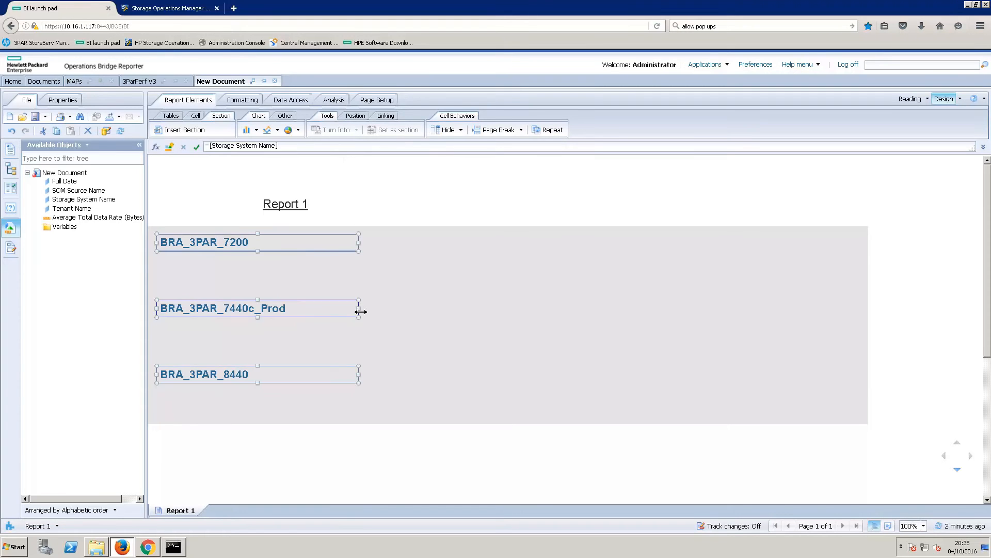
pyautogui.click(346, 289)
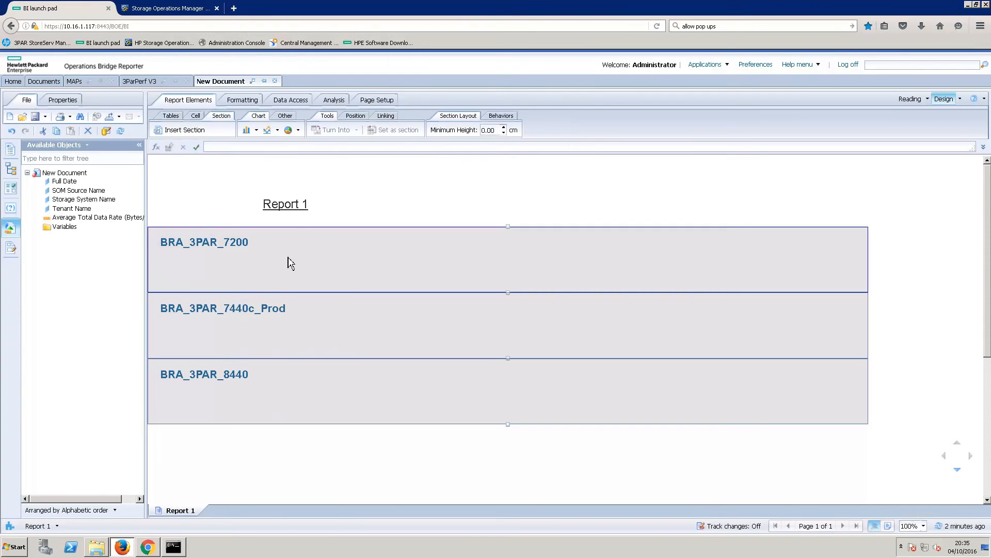
# - Insert a line chart in the section, beside the storage system name cell
pyautogui.click(292, 210)
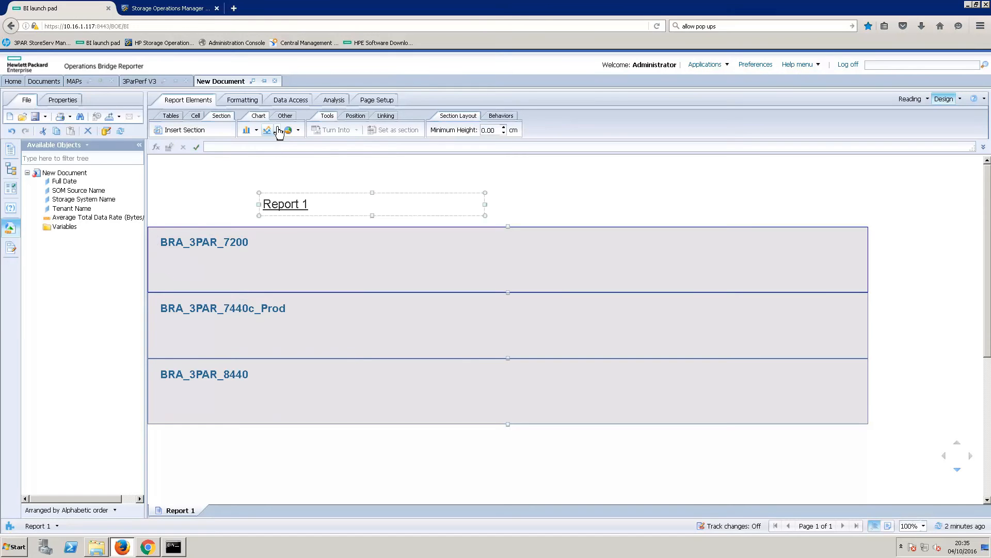
pyautogui.click(277, 131)
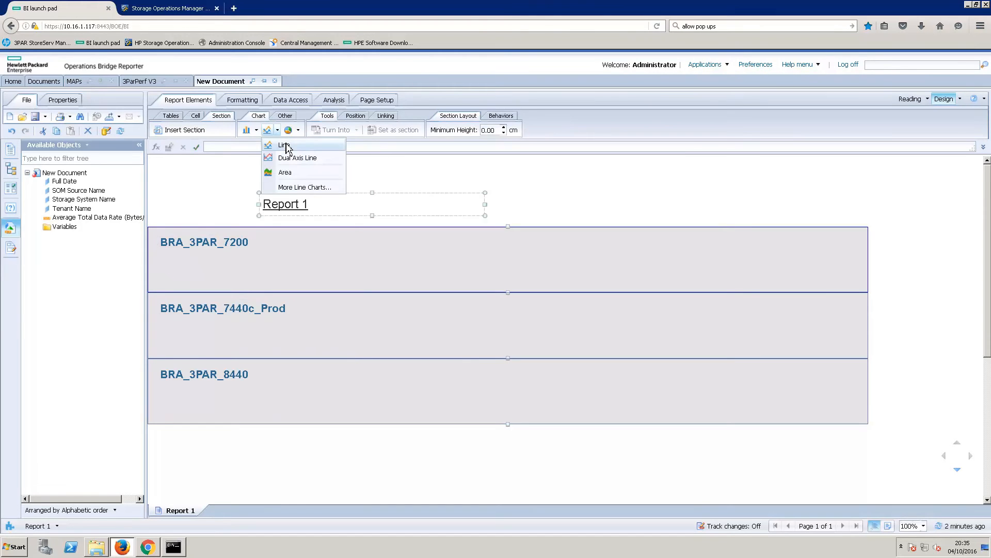
pyautogui.click(285, 146)
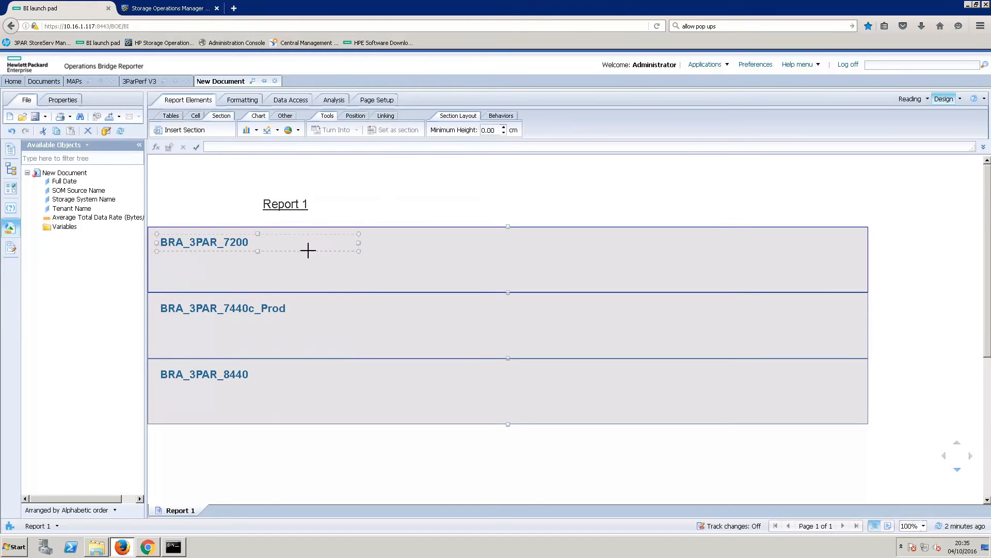
pyautogui.click(383, 237)
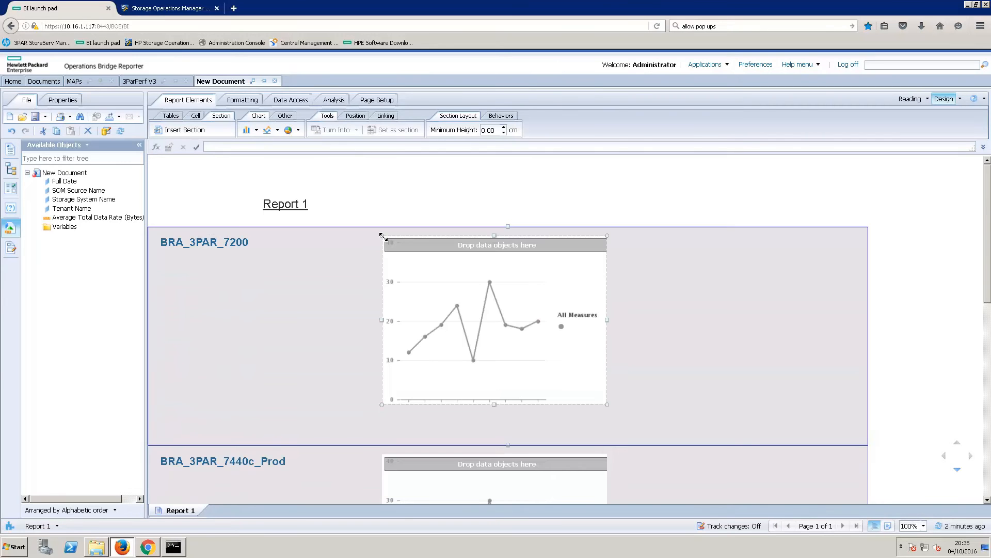
pyautogui.click(425, 193)
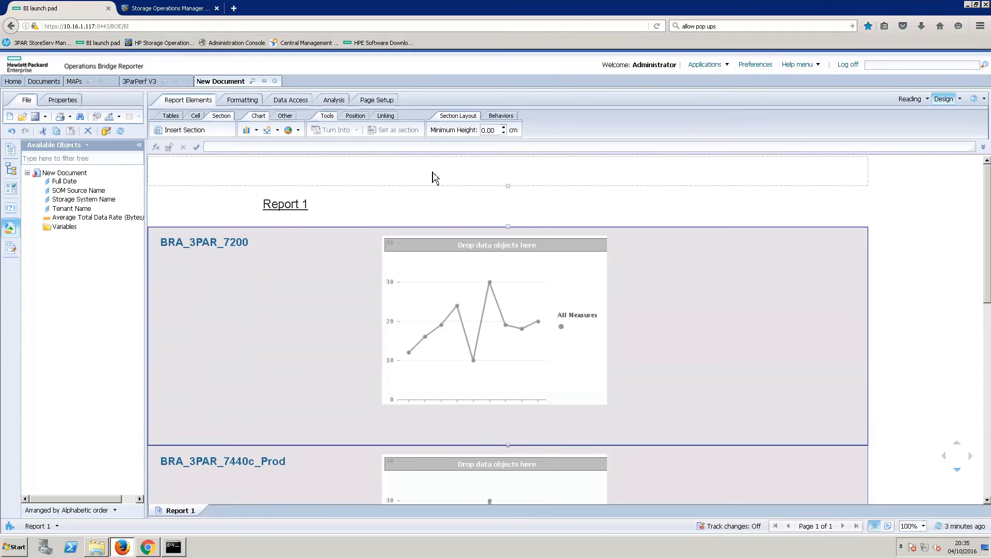
# - Display the report in Page mode and set its paper size to A3
pyautogui.click(387, 100)
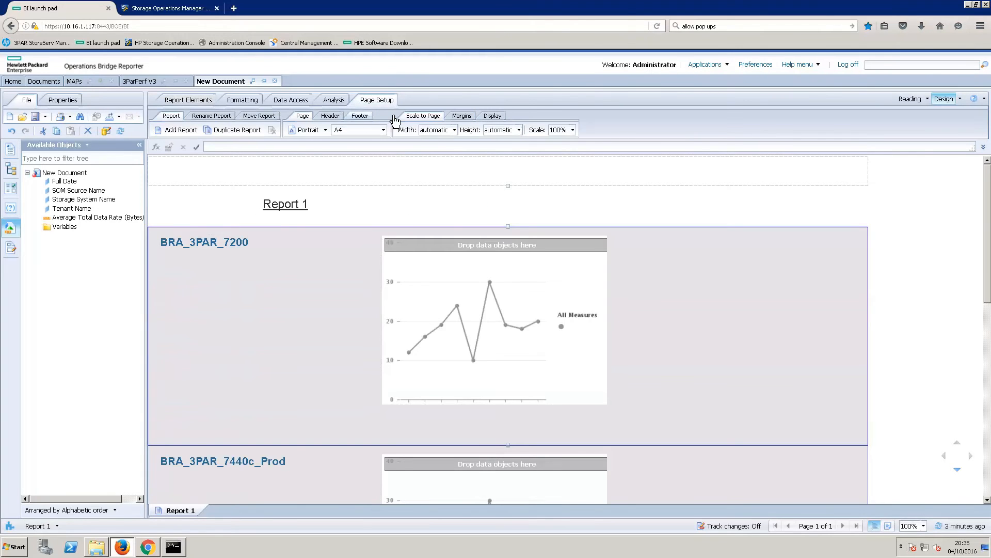
pyautogui.click(492, 117)
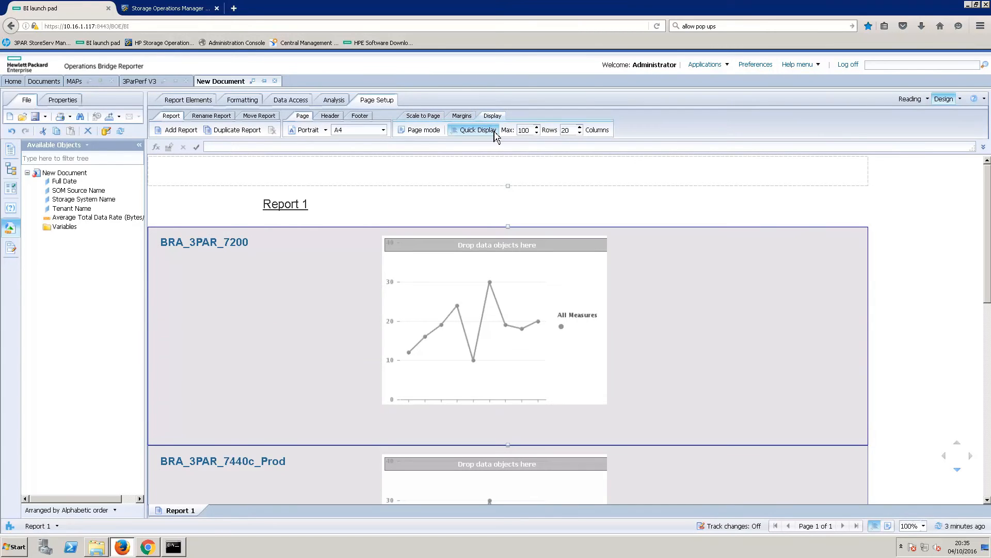
pyautogui.click(426, 131)
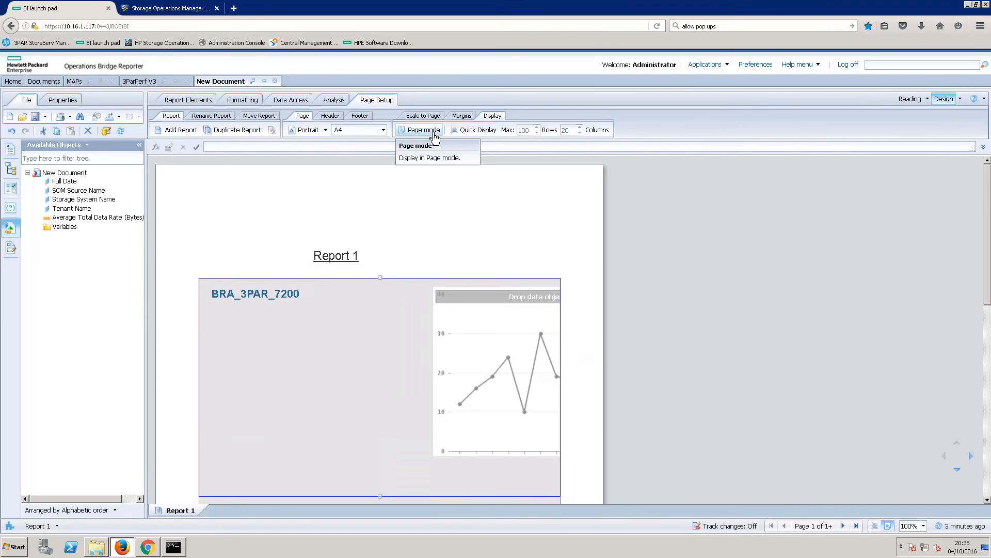
pyautogui.click(384, 131)
pyautogui.click(361, 158)
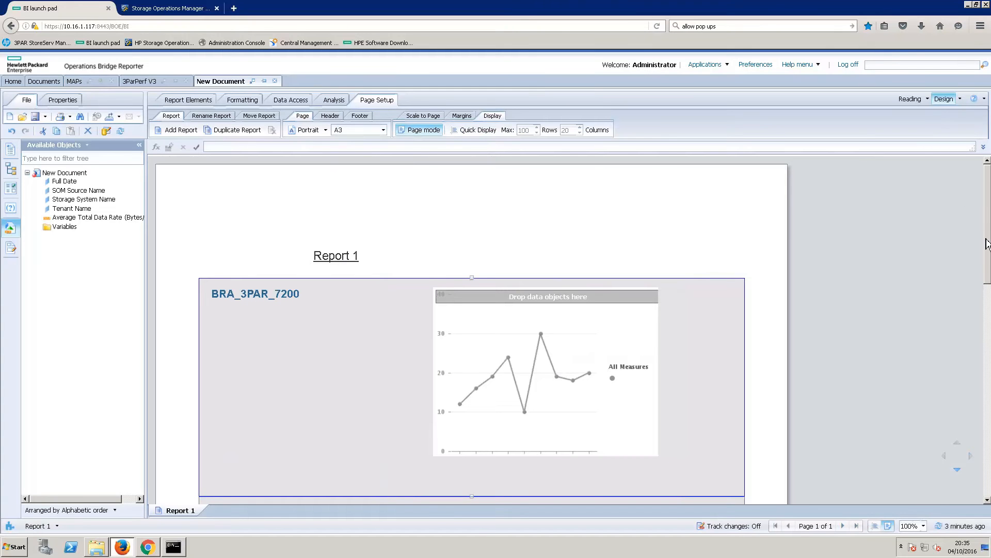
# - Enlarge the line chart in both width and height within the BRA_3PAR_7200 section
pyautogui.moveTo(987, 253); pyautogui.dragTo(987, 282)
pyautogui.click(618, 322)
pyautogui.moveTo(658, 380); pyautogui.dragTo(701, 412)
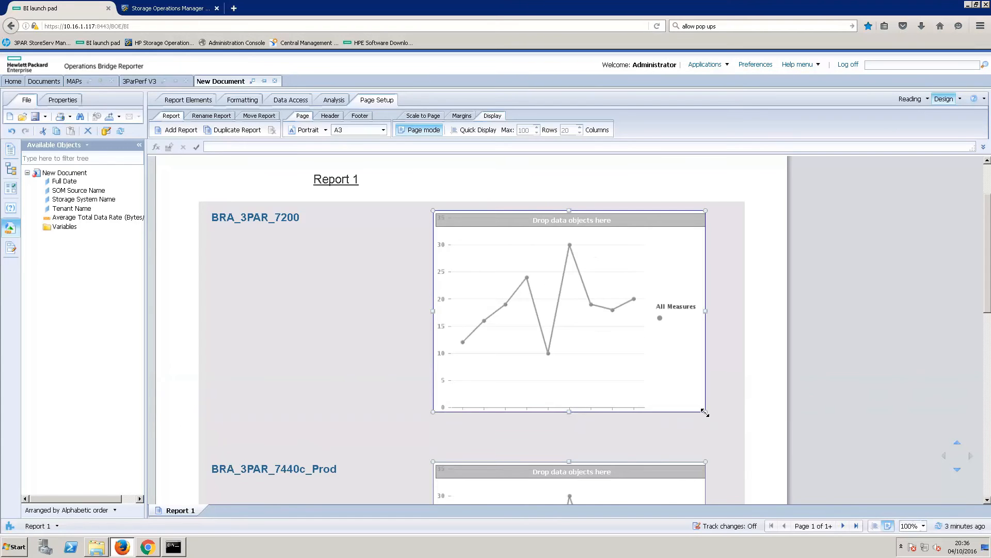
pyautogui.moveTo(570, 413); pyautogui.dragTo(574, 436)
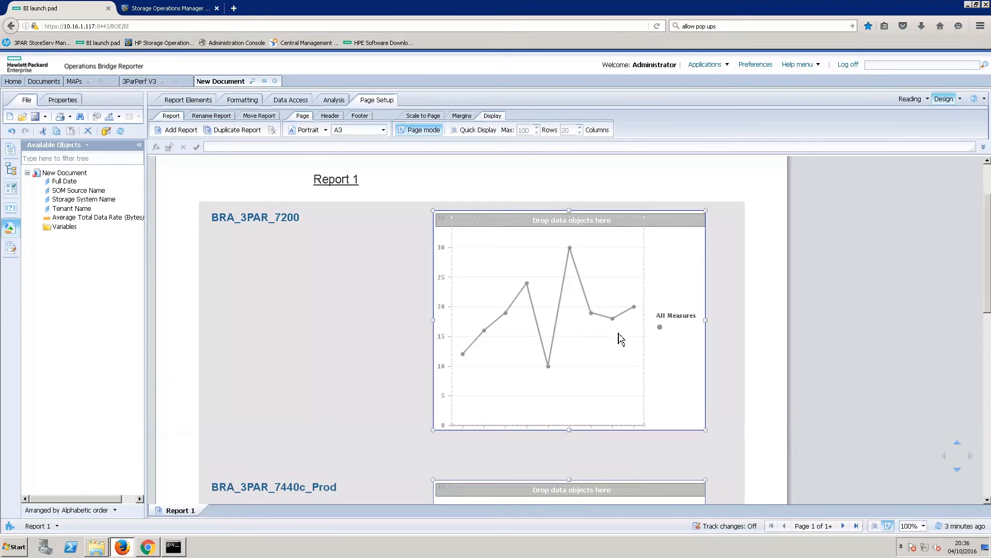
# - Assign Full Date to the line chart's category axis and Average Total Data Rate (Bytes/Sec) to Value Axis 1
pyautogui.rightClick(562, 269)
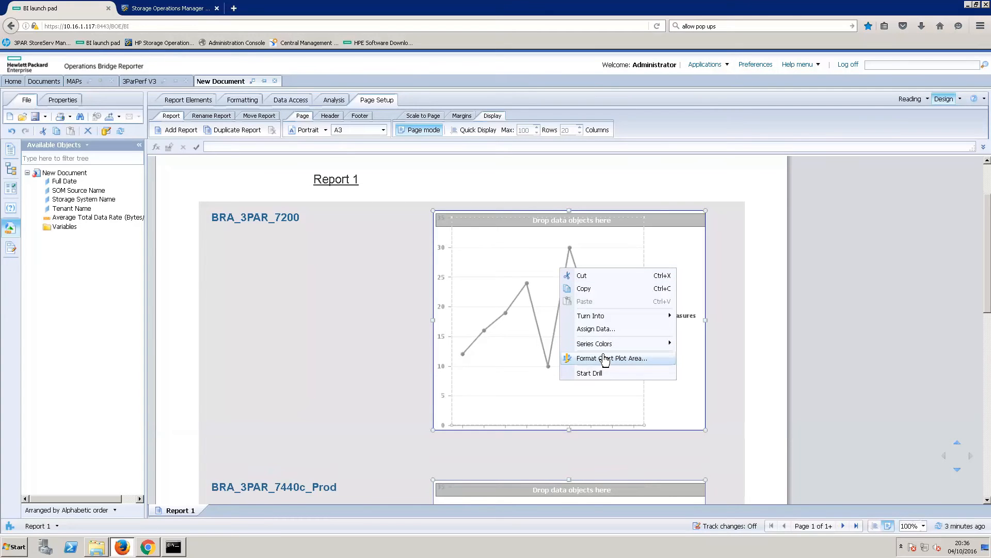
pyautogui.click(604, 330)
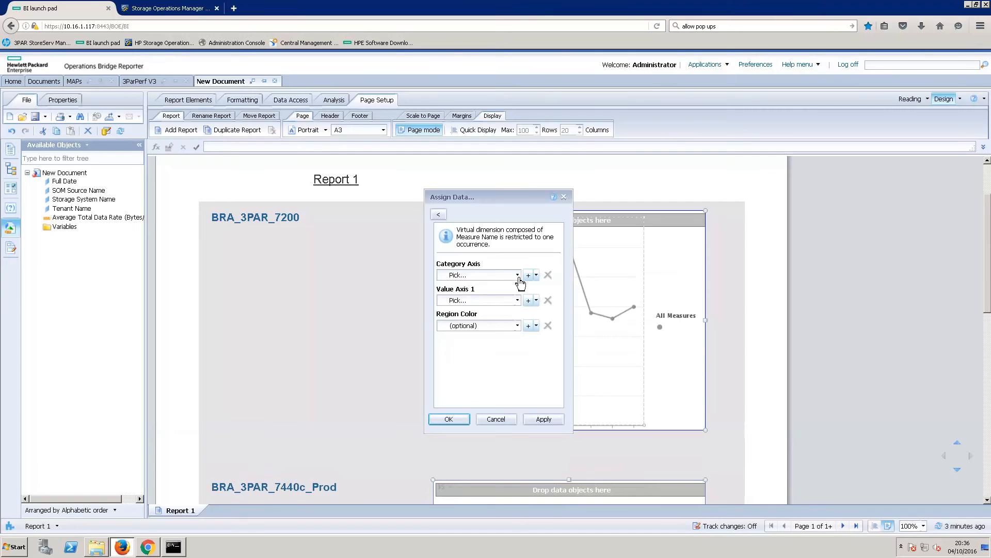
pyautogui.click(517, 276)
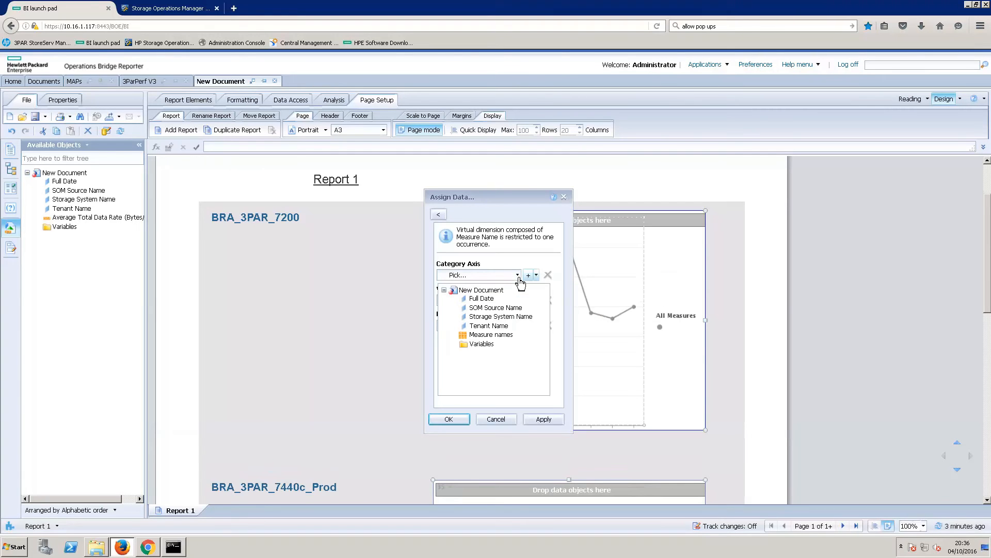
pyautogui.click(494, 299)
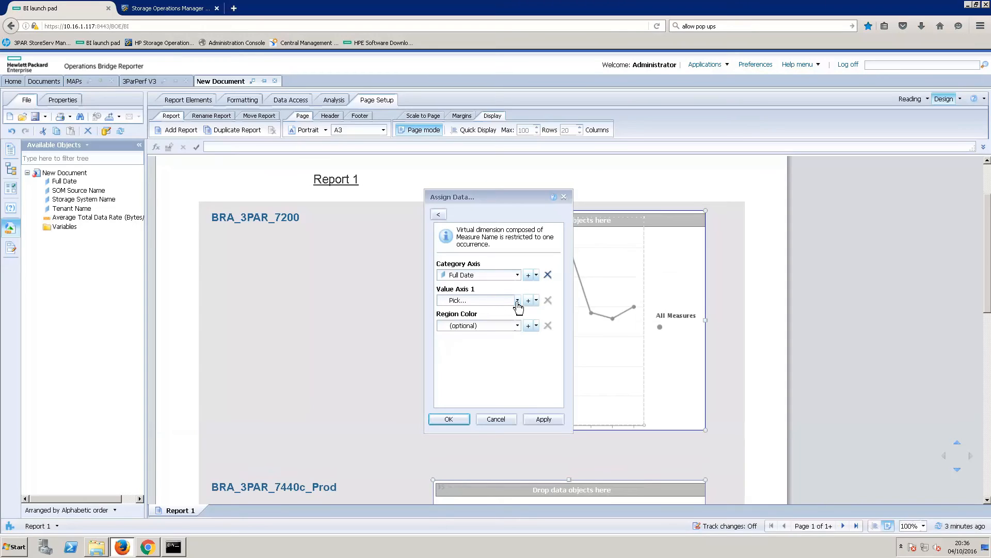
pyautogui.click(517, 301)
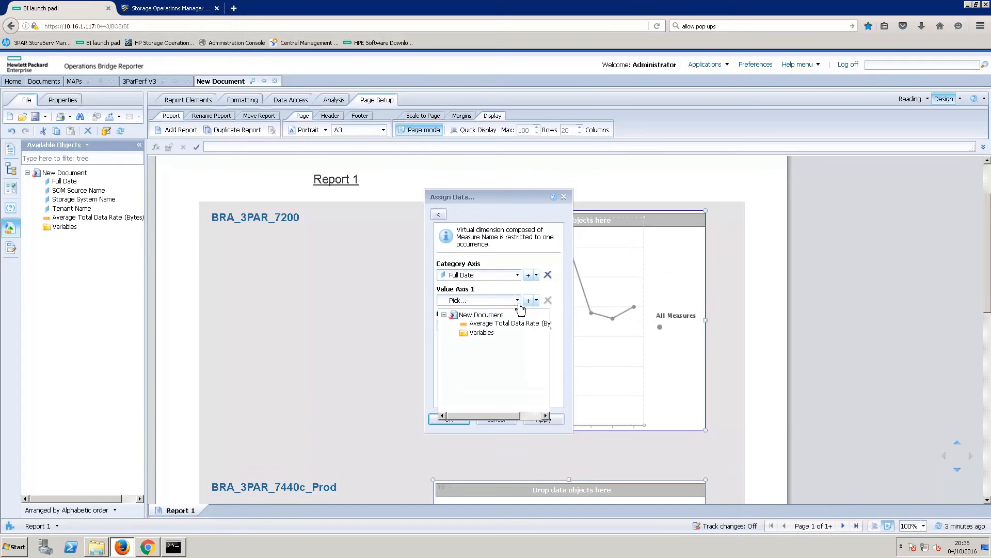
pyautogui.click(501, 323)
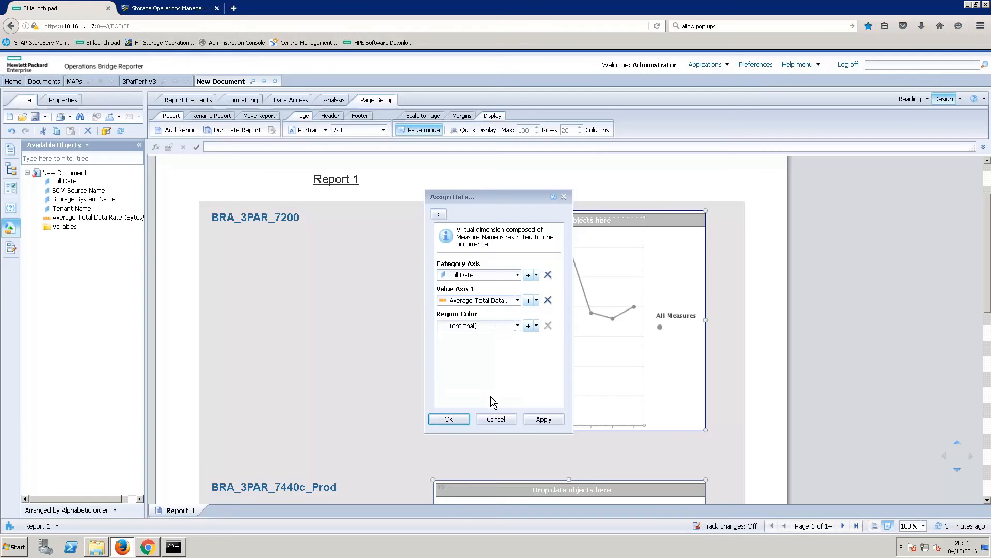
pyautogui.click(543, 418)
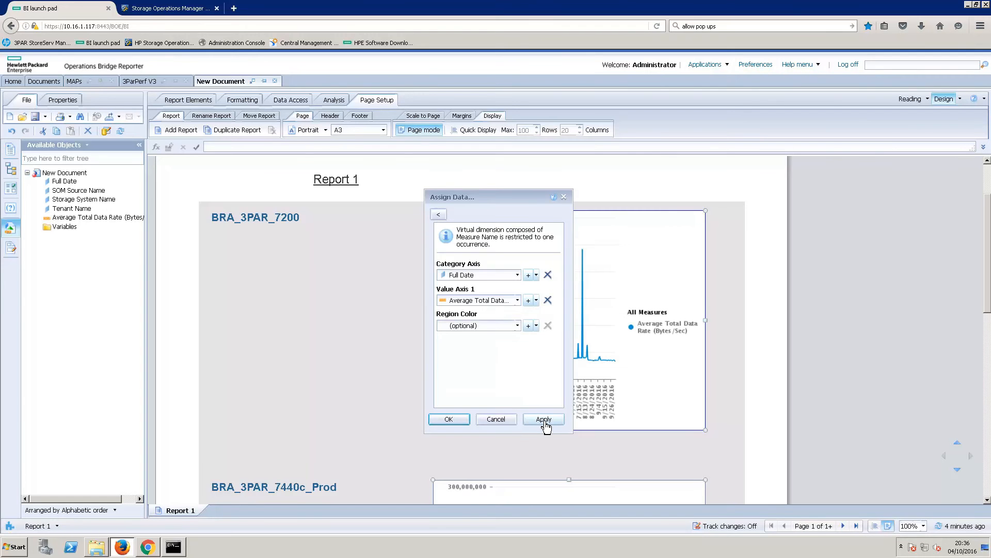
pyautogui.click(449, 423)
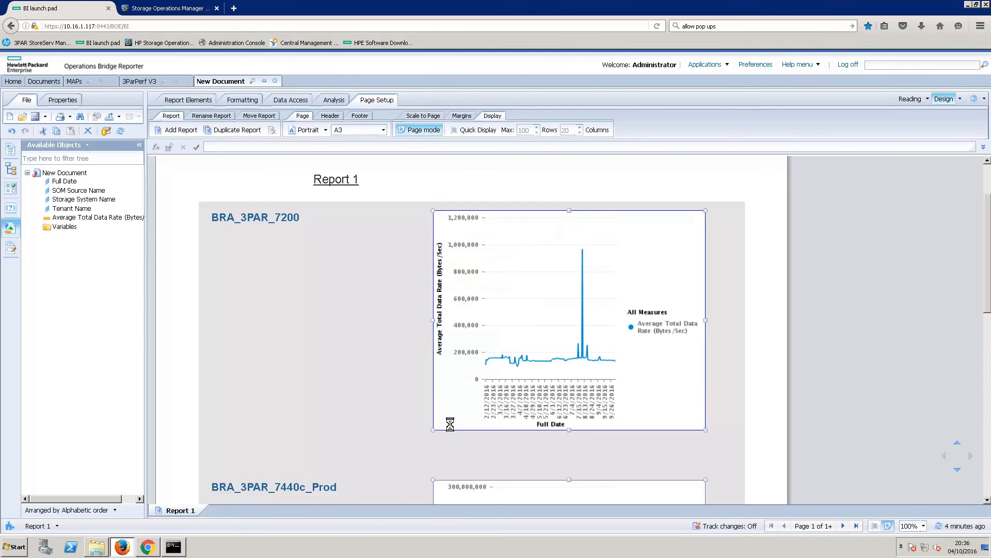
# - Hide the category axis title of the line chart in the BRA_3PAR_7200 section
pyautogui.click(526, 305)
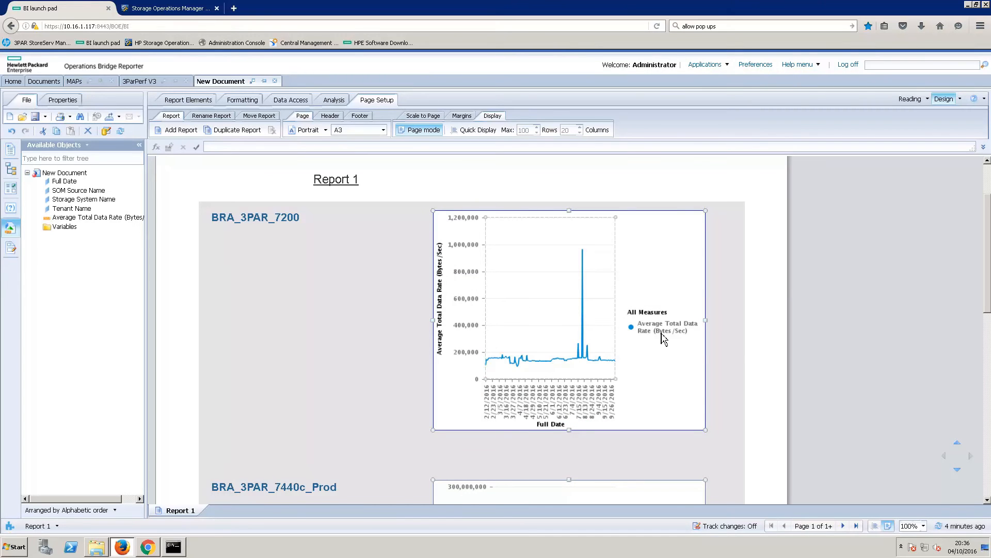
pyautogui.click(681, 353)
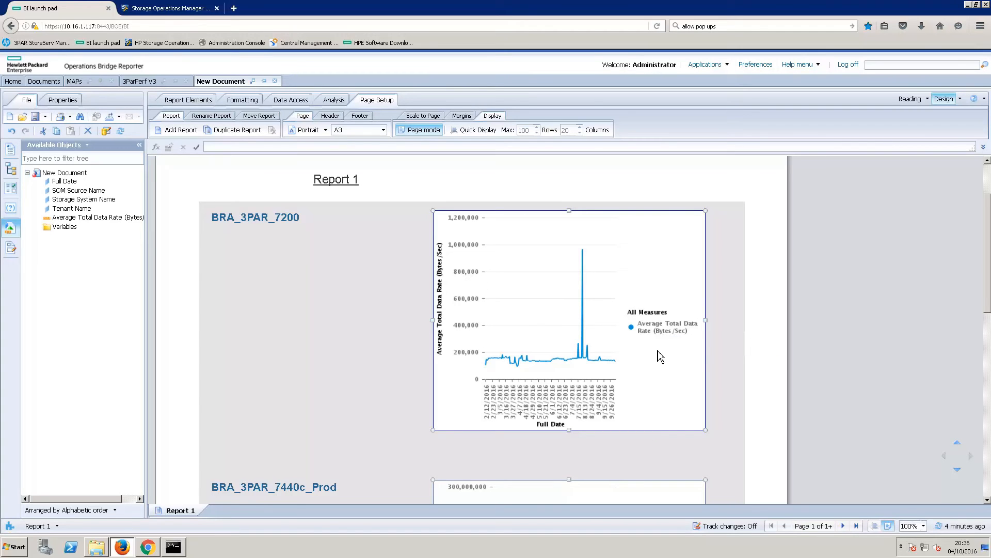
pyautogui.rightClick(642, 410)
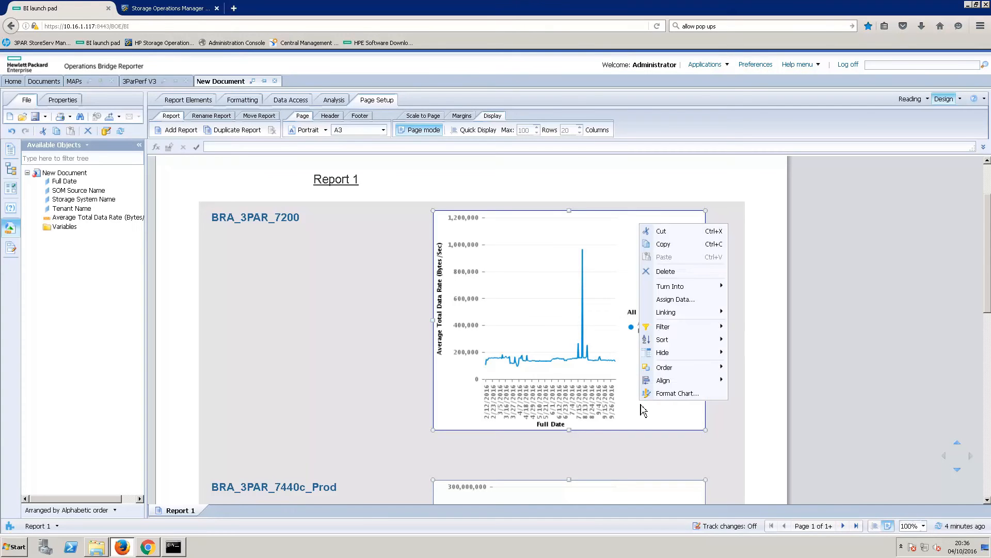
pyautogui.click(668, 394)
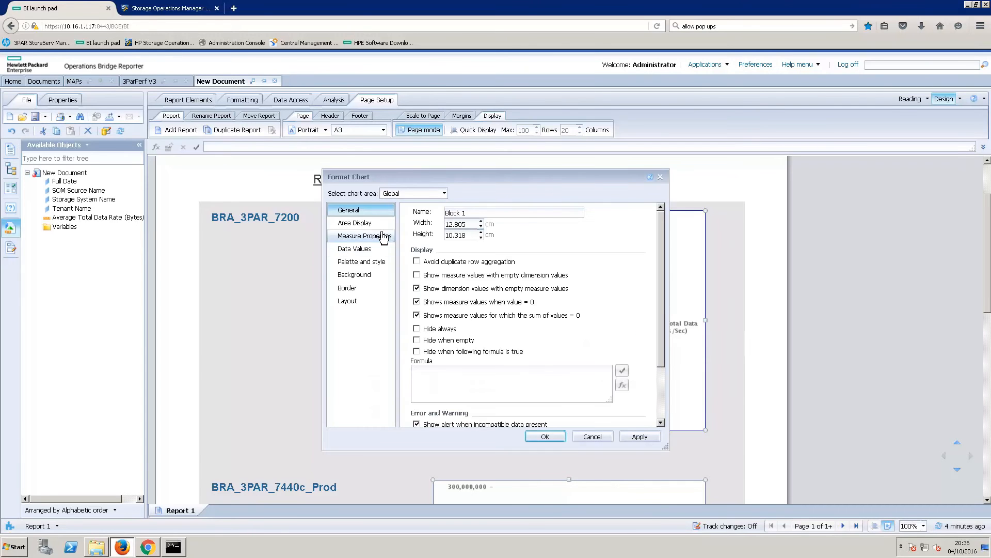
pyautogui.click(439, 196)
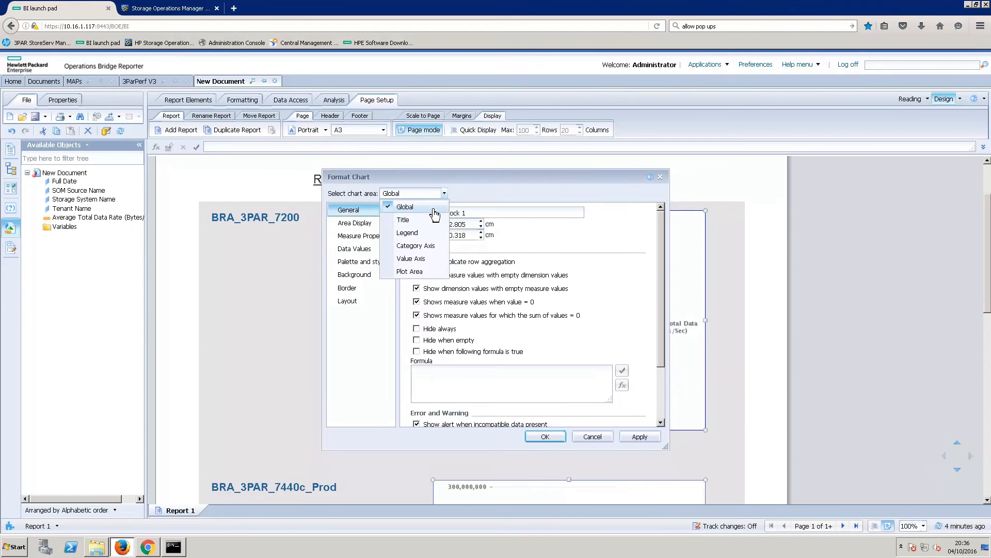
pyautogui.click(428, 246)
pyautogui.moveTo(490, 171); pyautogui.dragTo(238, 180)
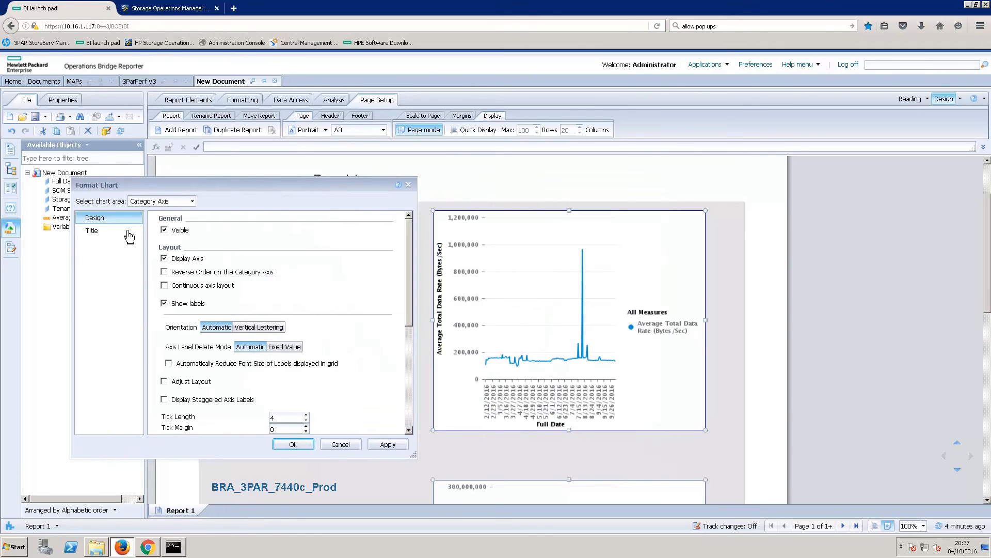
pyautogui.click(119, 231)
pyautogui.click(164, 230)
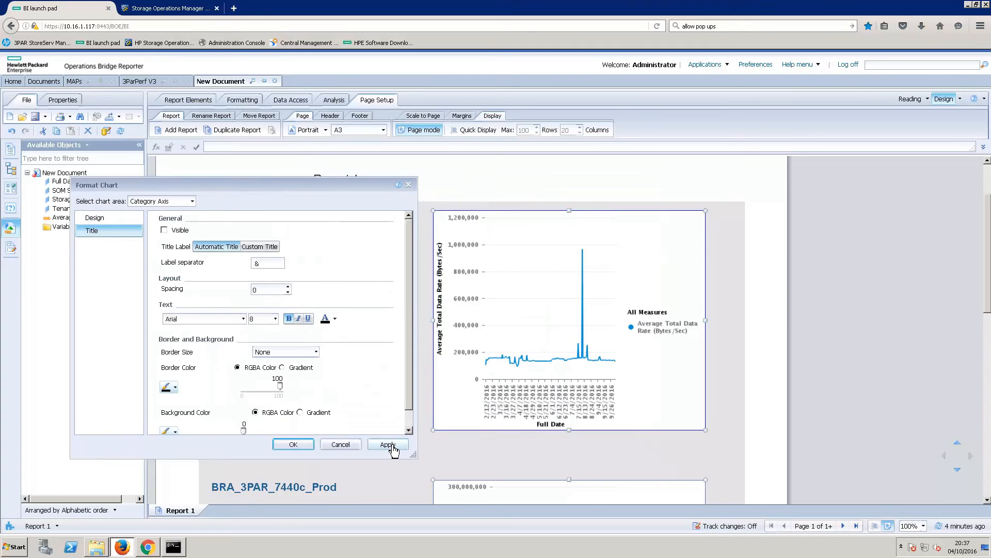
pyautogui.click(390, 445)
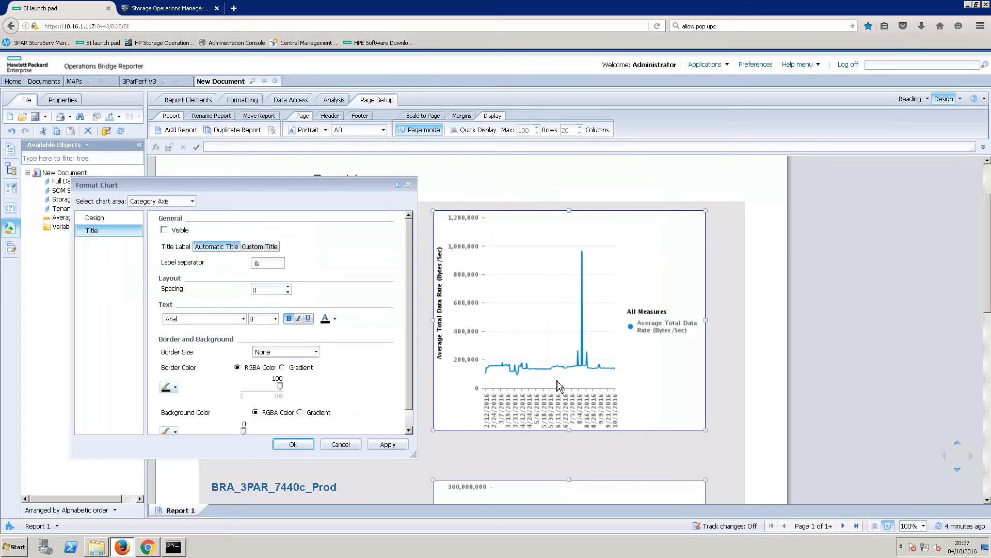
# - Set the line chart's legend location to Bottom
pyautogui.click(194, 203)
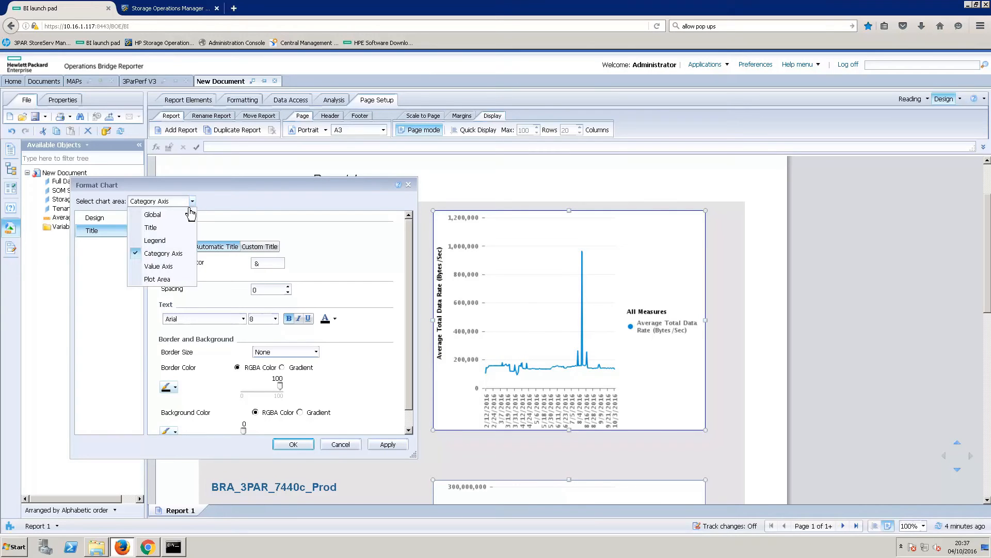
pyautogui.click(173, 241)
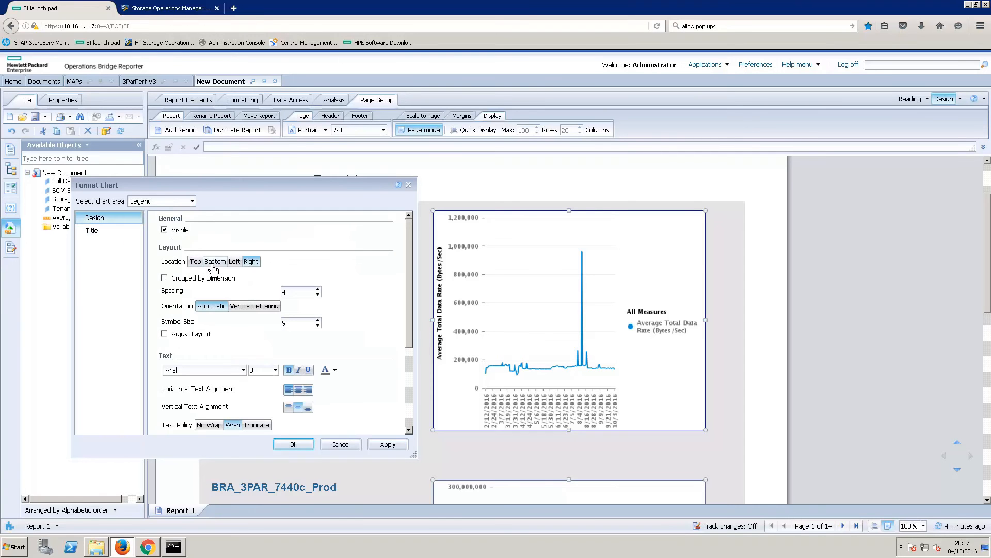
pyautogui.click(302, 450)
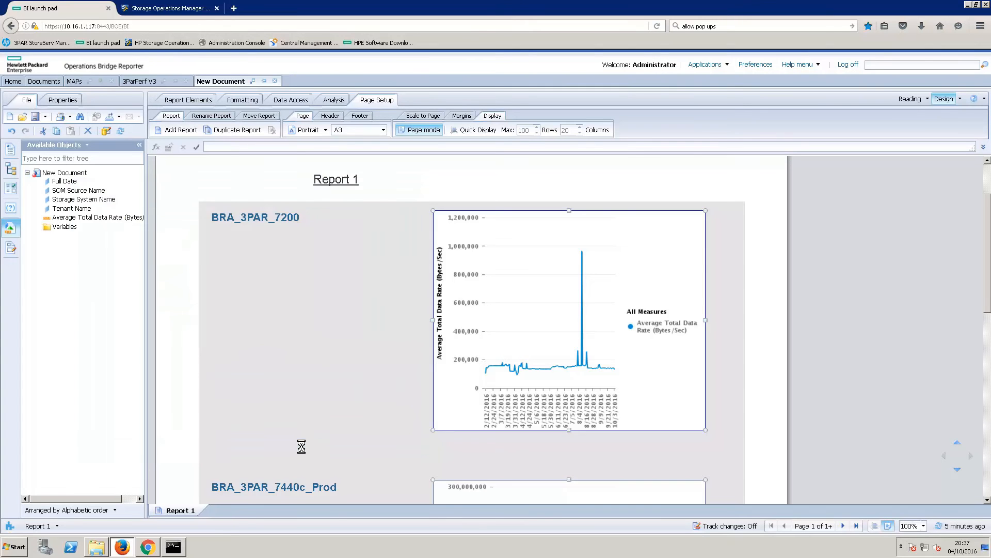
# - Hide the title of the line chart's legend
pyautogui.click(540, 420)
pyautogui.rightClick(539, 421)
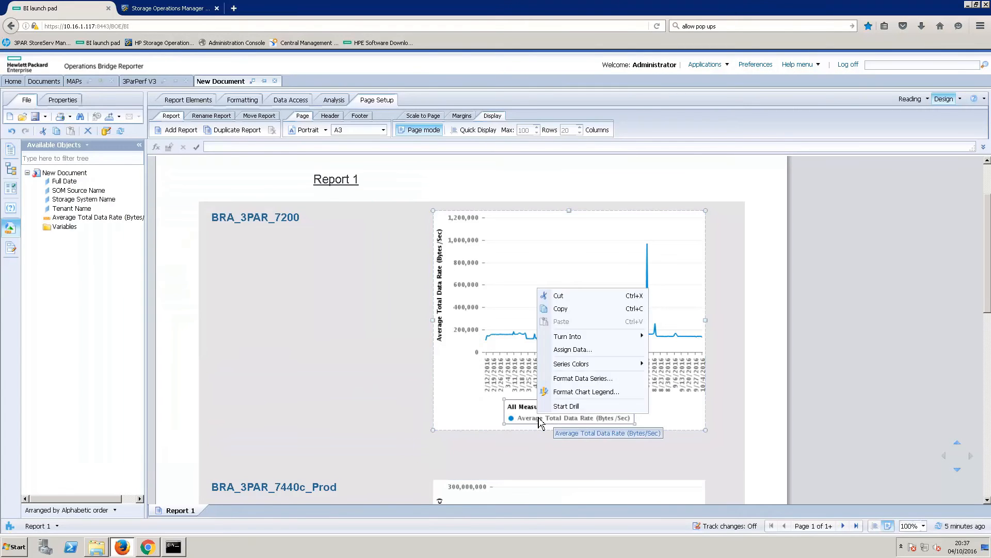
pyautogui.click(604, 392)
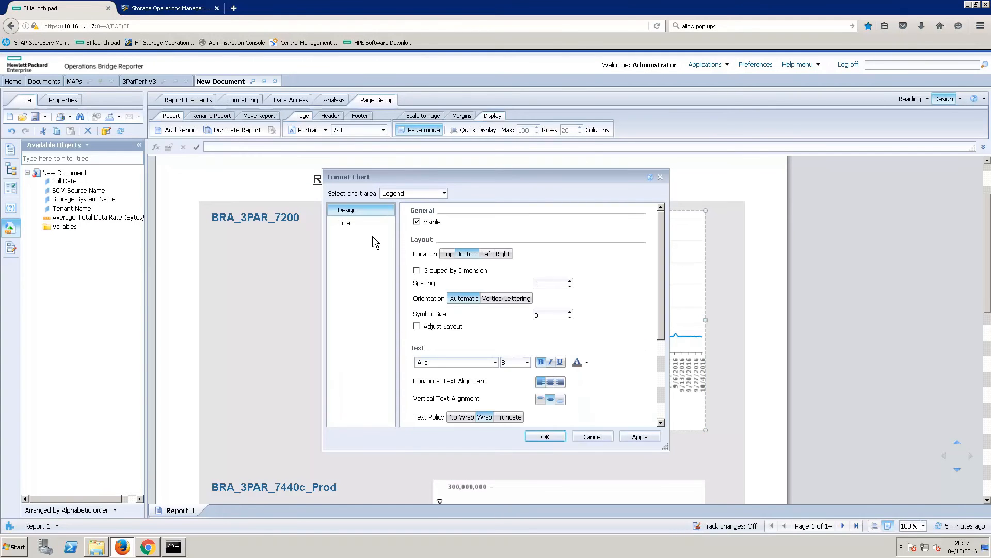
pyautogui.click(363, 223)
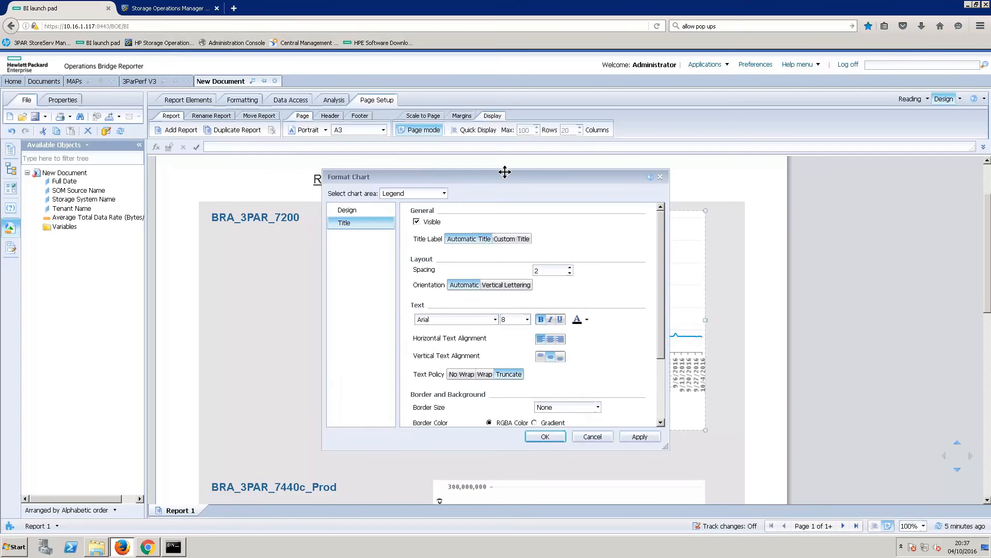
pyautogui.moveTo(505, 172); pyautogui.dragTo(311, 173)
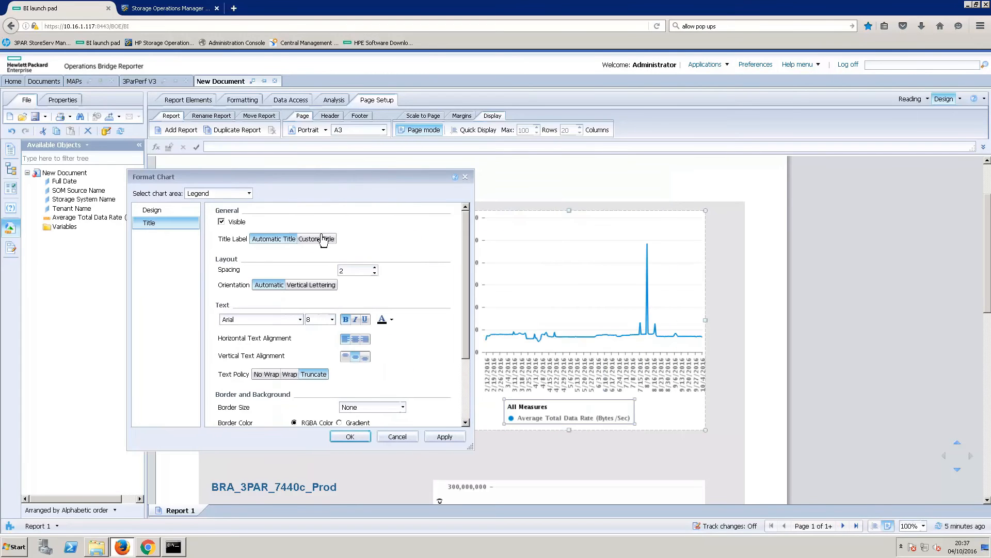
pyautogui.click(222, 222)
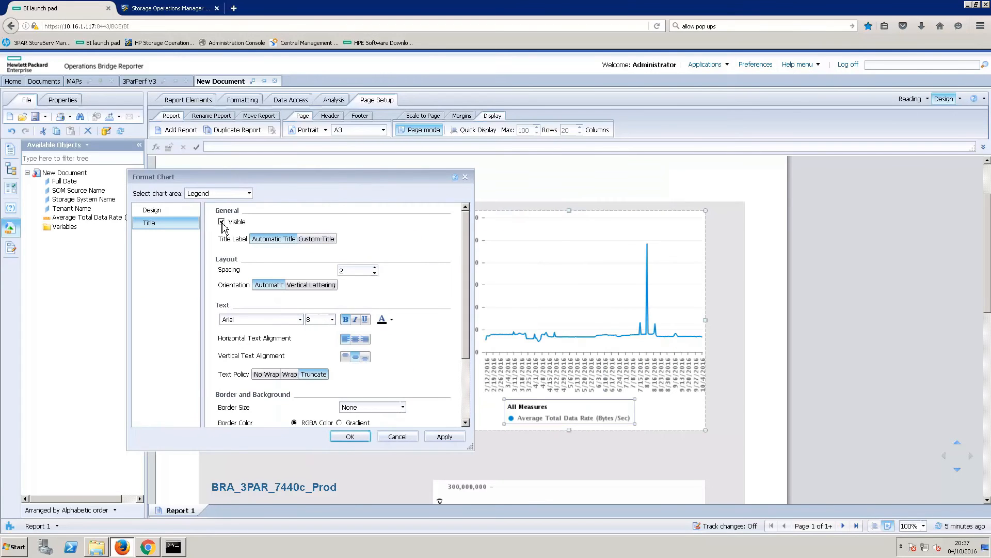
pyautogui.click(342, 438)
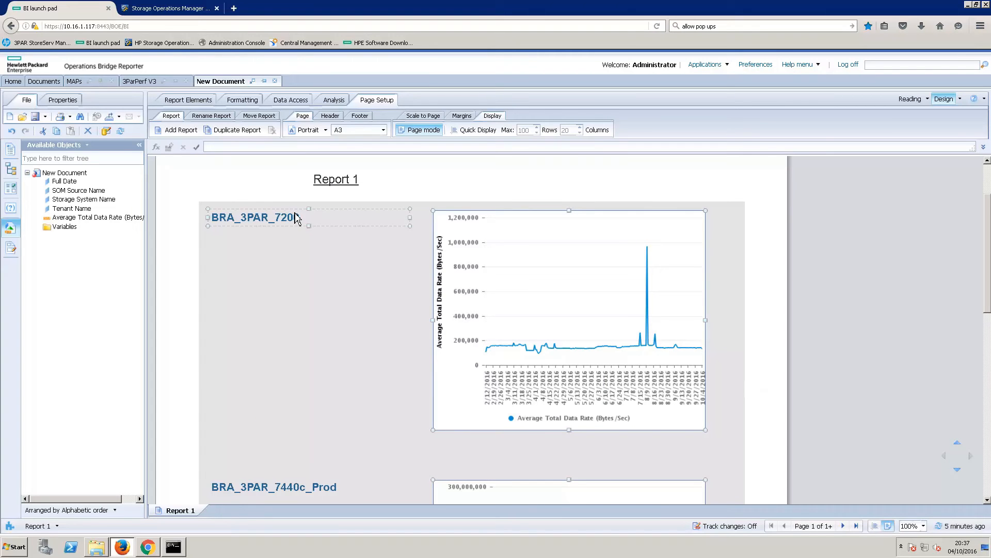
# - Start a new variable qualified as Measure with the formula =[Average Total Data Rate (Bytes/Sec)]/1024/1024
pyautogui.moveTo(987, 241); pyautogui.dragTo(987, 323)
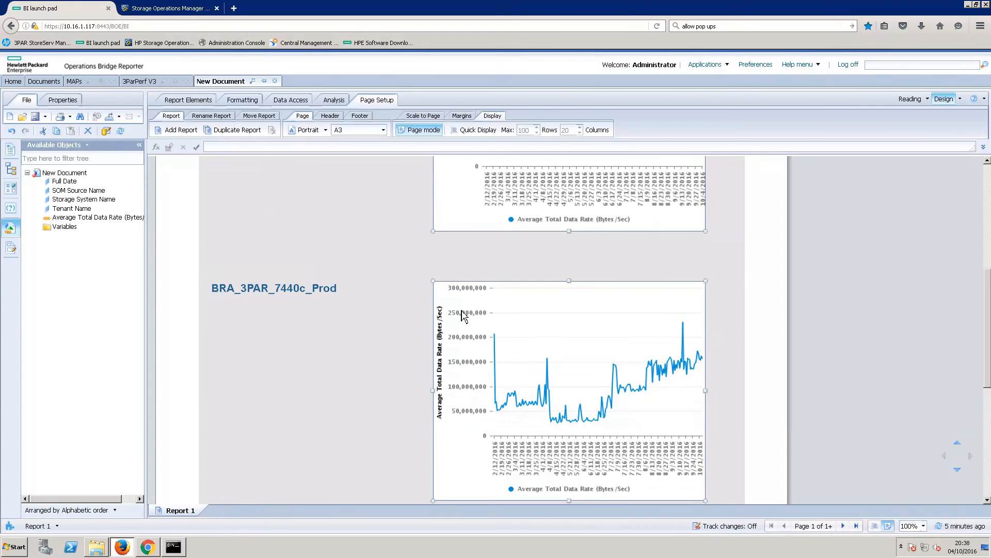
pyautogui.click(442, 349)
pyautogui.click(449, 346)
pyautogui.click(407, 259)
pyautogui.click(300, 101)
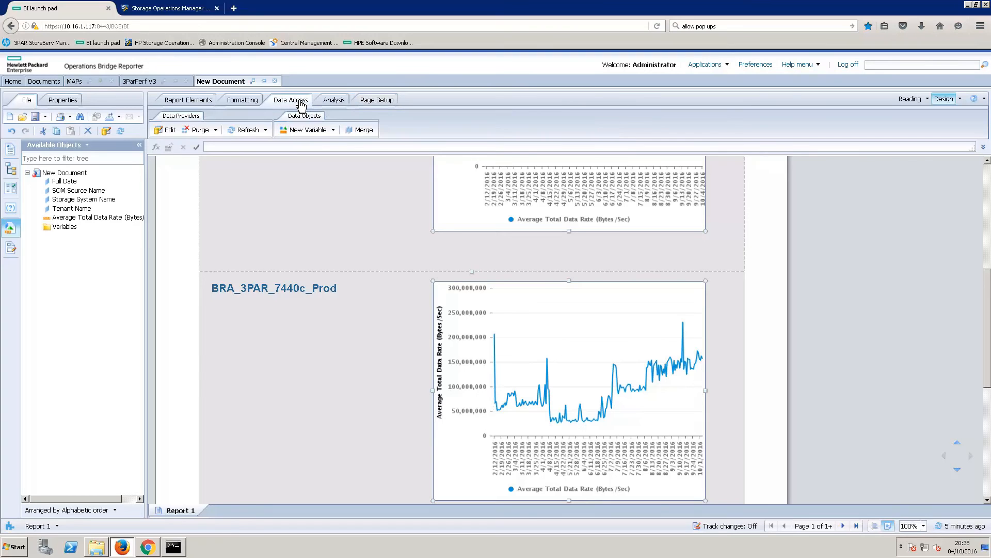
pyautogui.click(309, 134)
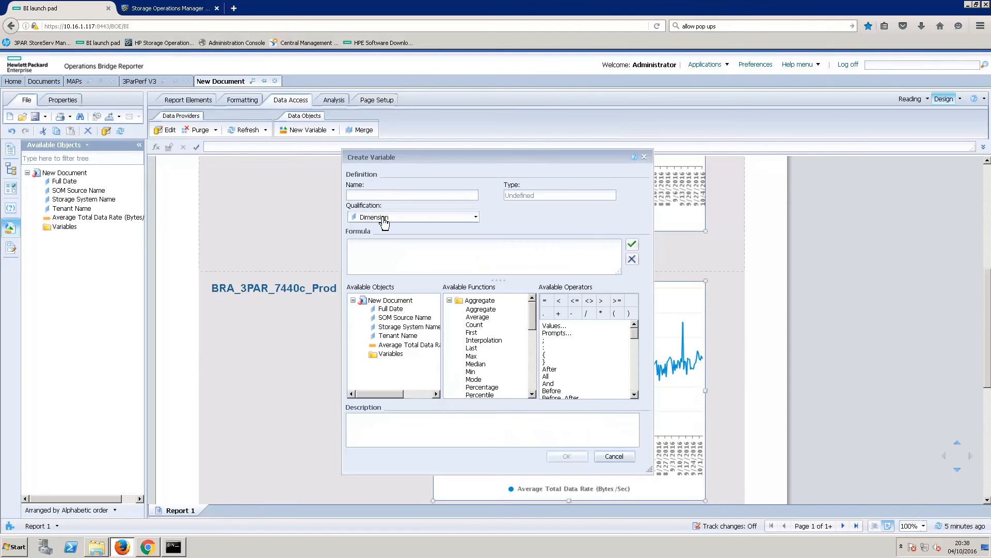
pyautogui.click(383, 221)
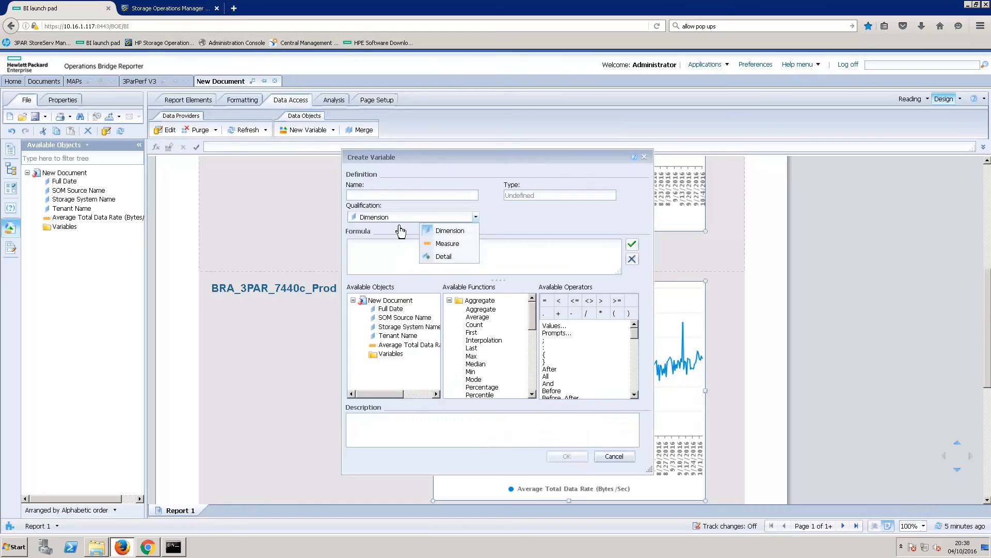
pyautogui.click(450, 244)
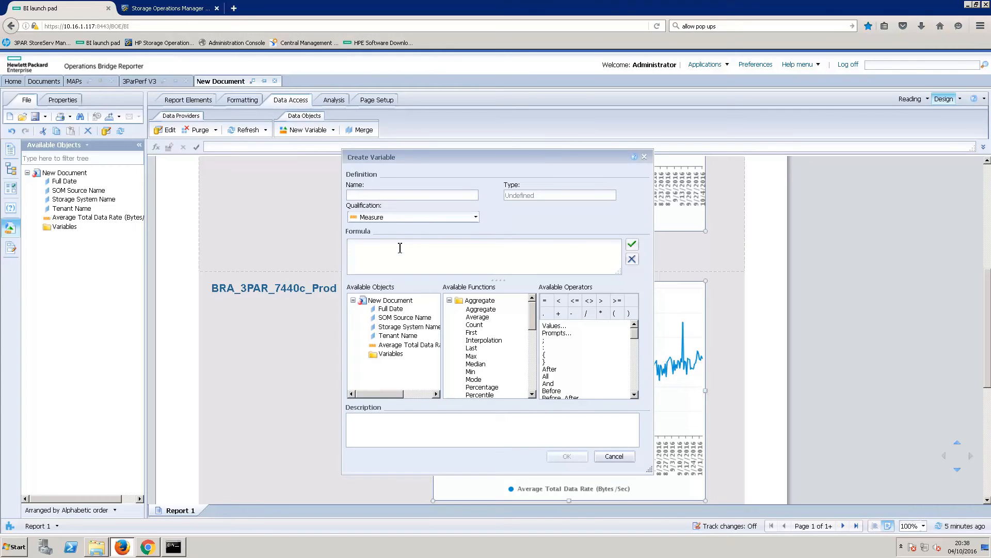
pyautogui.write('=')
pyautogui.click(397, 346)
pyautogui.doubleClick(397, 346)
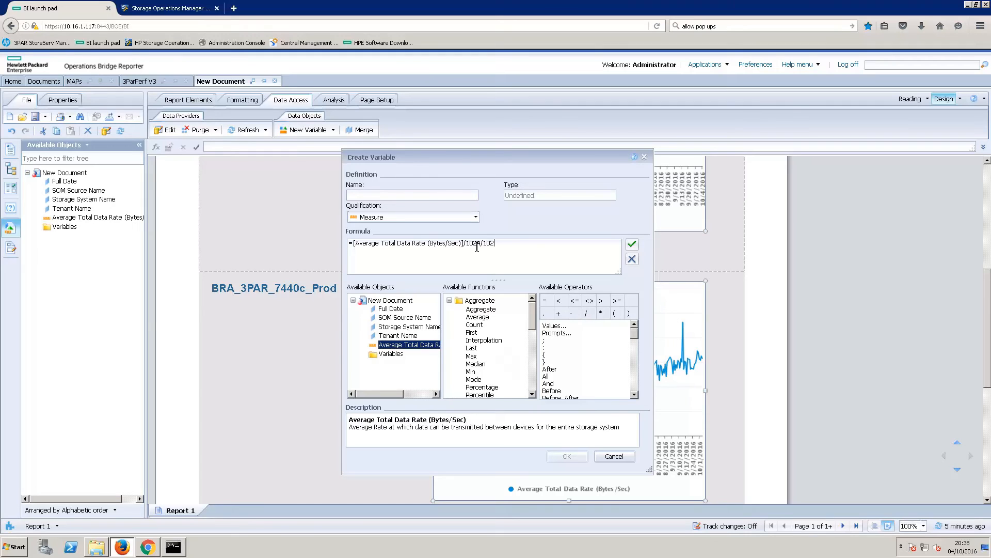
# - Name the new measure variable Average Total Date Rate (GiB/Sec) and create it
pyautogui.click(438, 195)
pyautogui.write('Average Total Date Rate (GB')
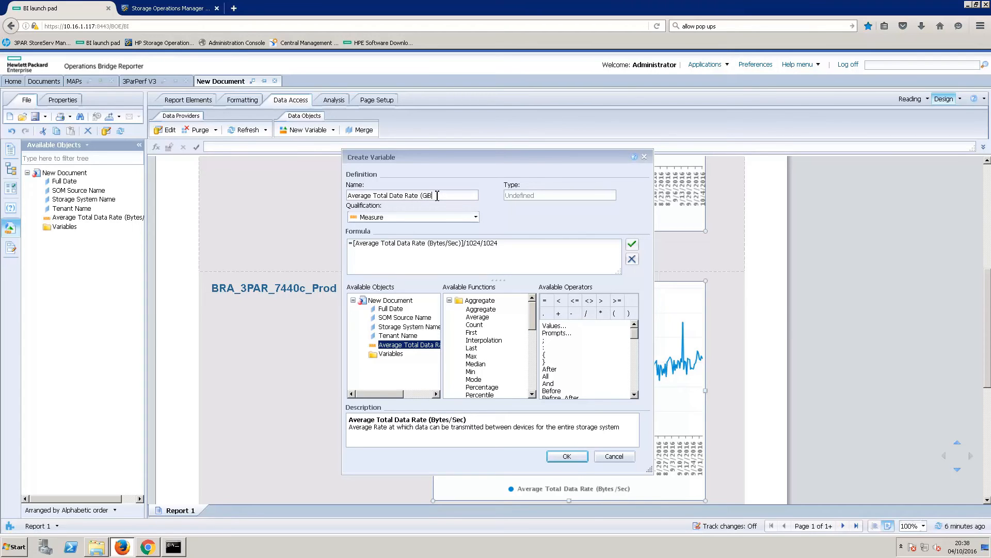
pyautogui.write('/Se')
pyautogui.click(568, 457)
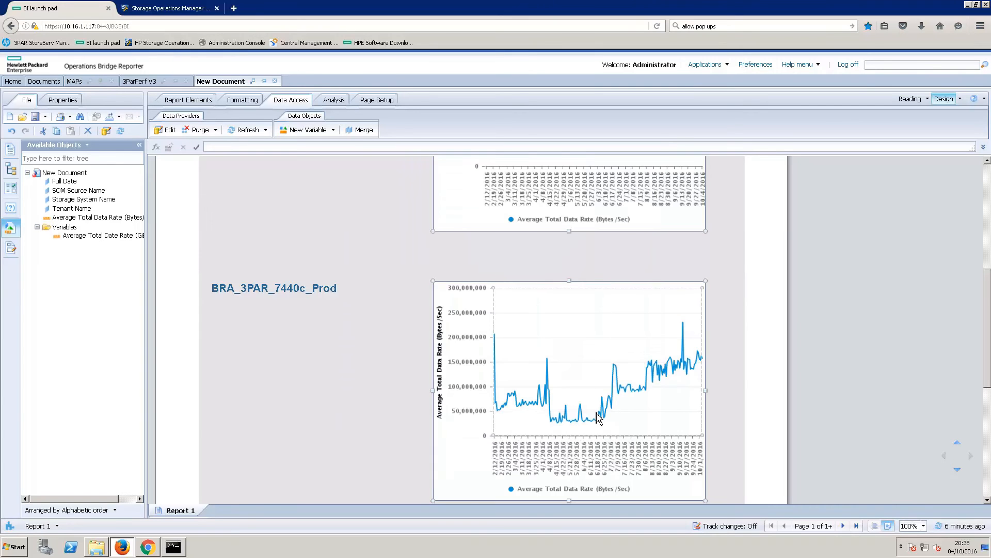
# - Assign the Average Total Date Rate (GiB/Sec) variable to Value Axis 1 of the line chart
pyautogui.rightClick(600, 414)
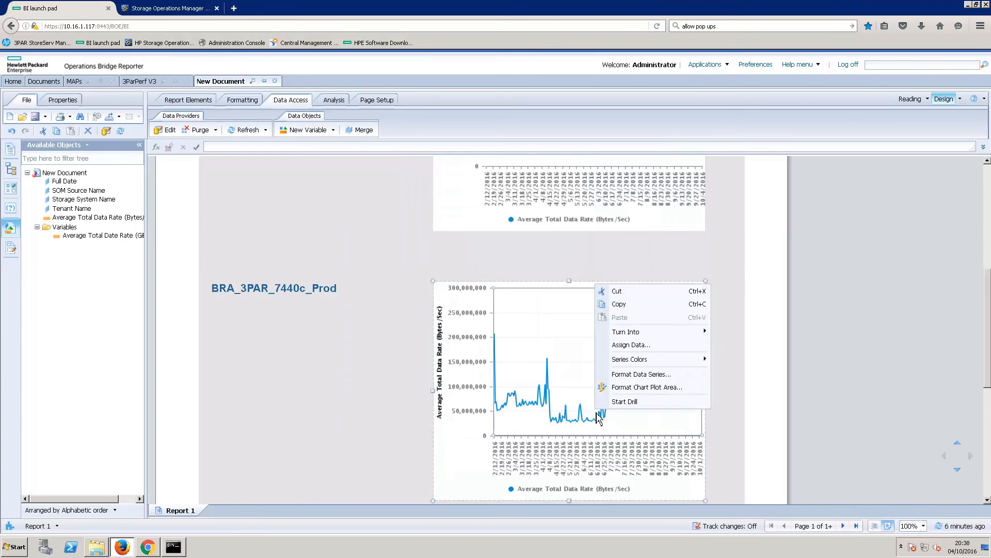
pyautogui.click(655, 345)
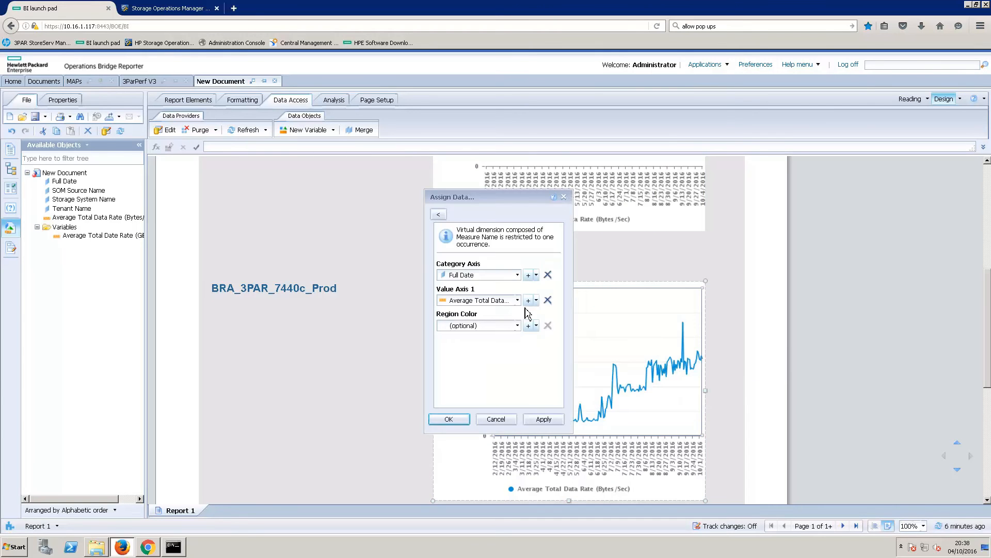
pyautogui.click(517, 300)
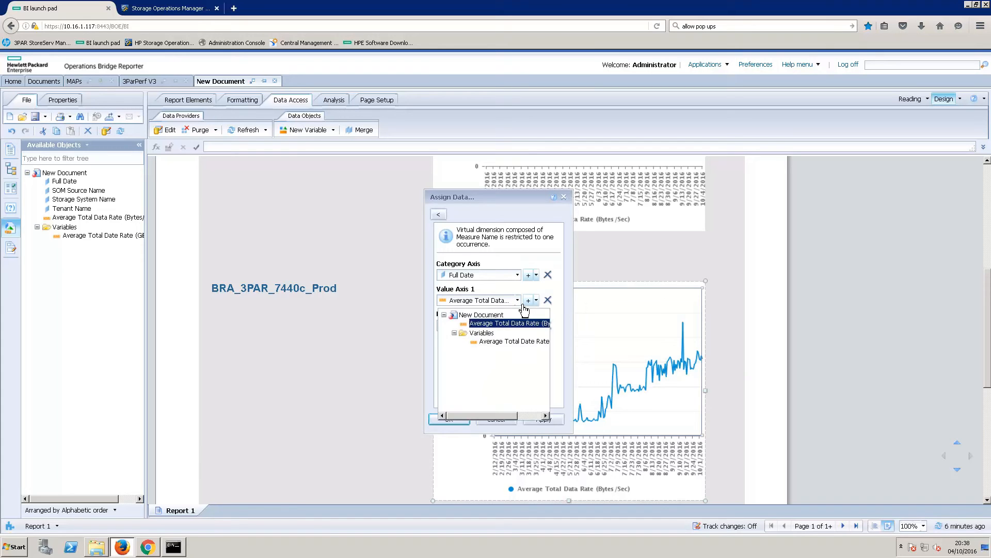
pyautogui.click(514, 342)
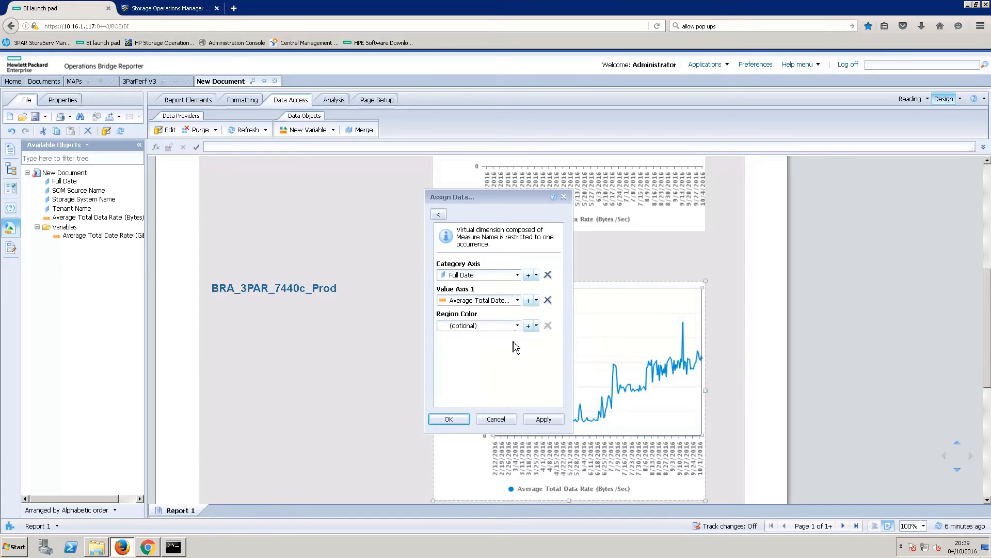
pyautogui.click(548, 416)
pyautogui.click(465, 419)
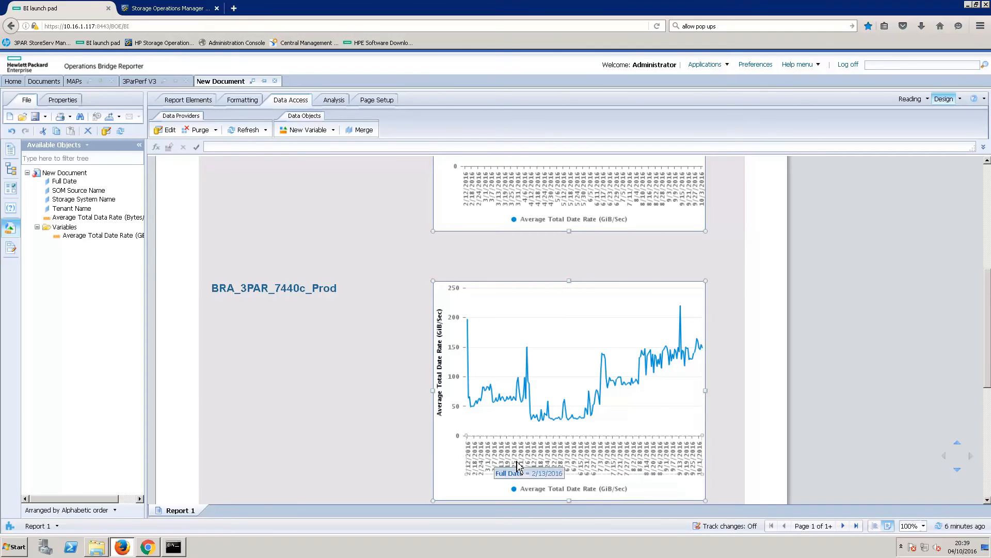
# - Format the Full Date category axis of the line chart with the 21 Sep 2004 date style
pyautogui.rightClick(637, 498)
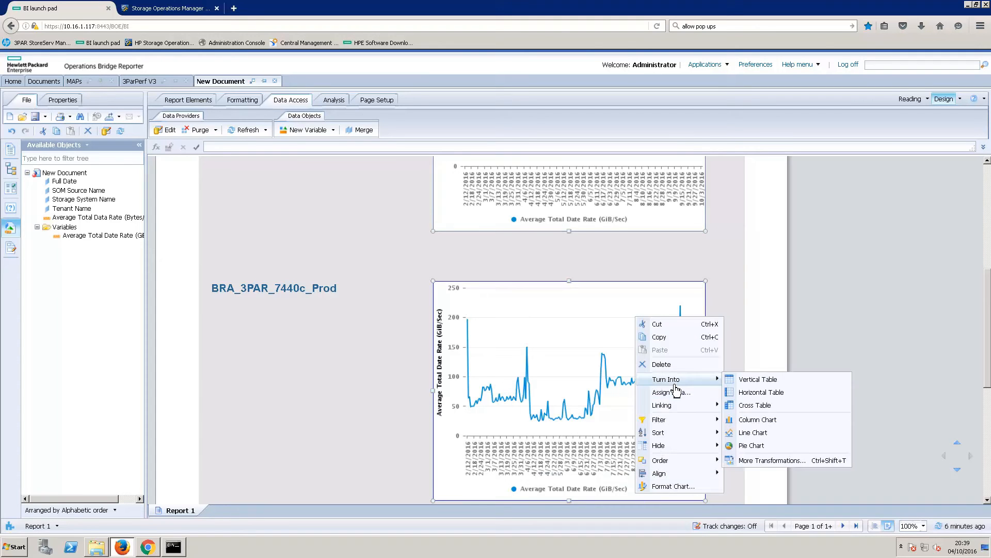
pyautogui.click(675, 393)
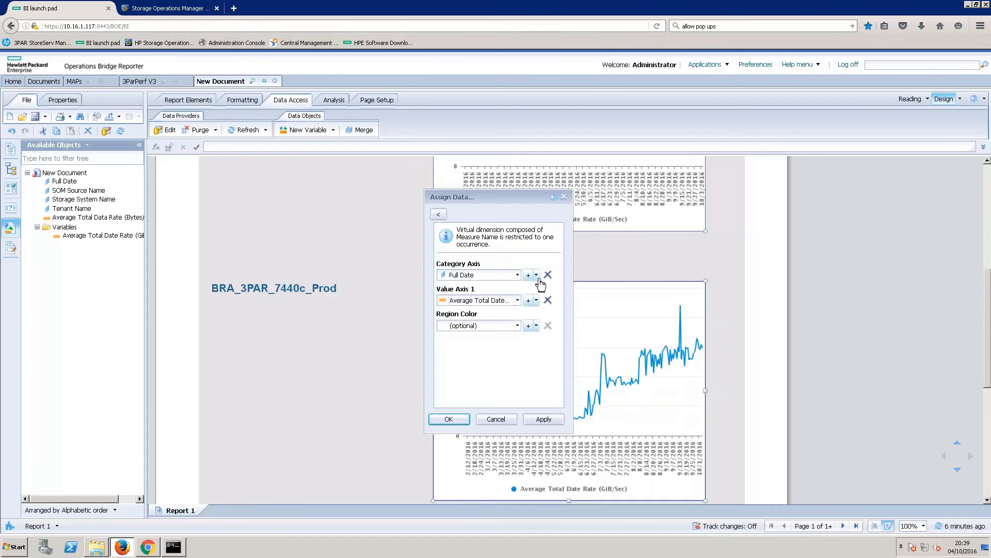
pyautogui.click(537, 276)
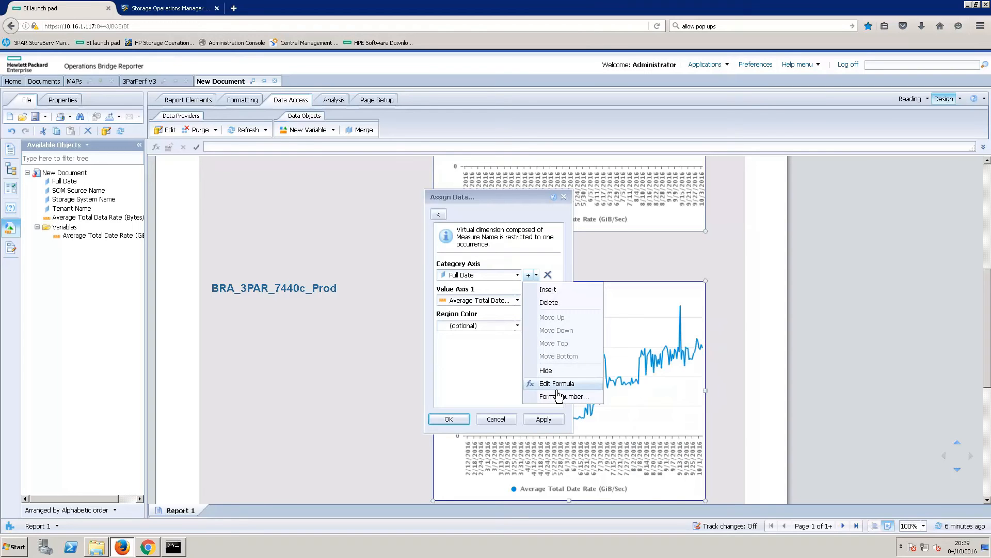
pyautogui.click(559, 396)
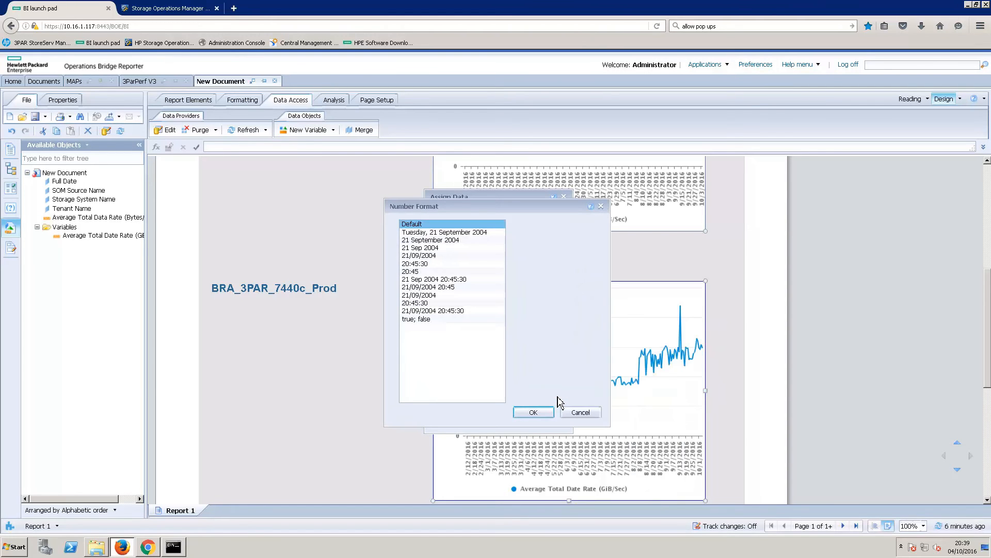
pyautogui.click(440, 248)
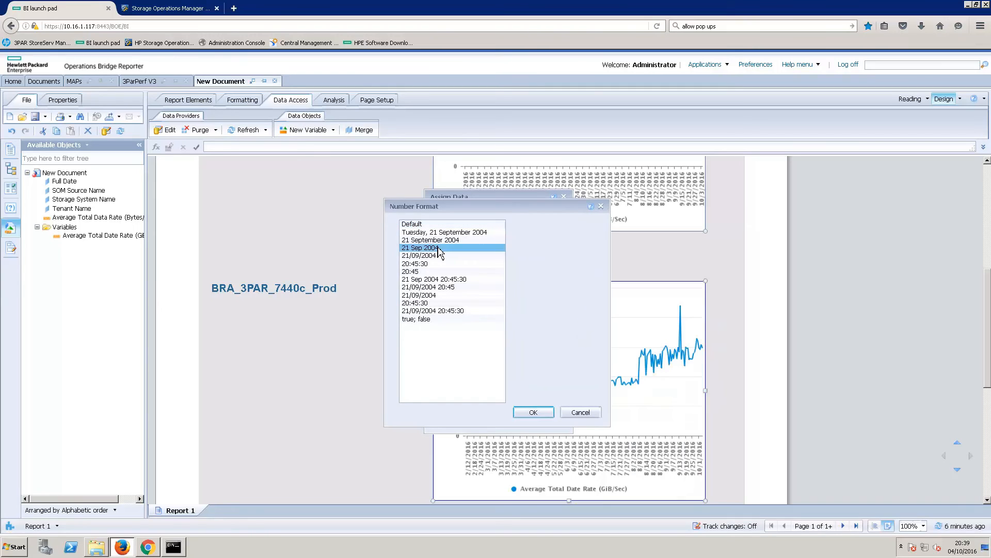
pyautogui.click(524, 413)
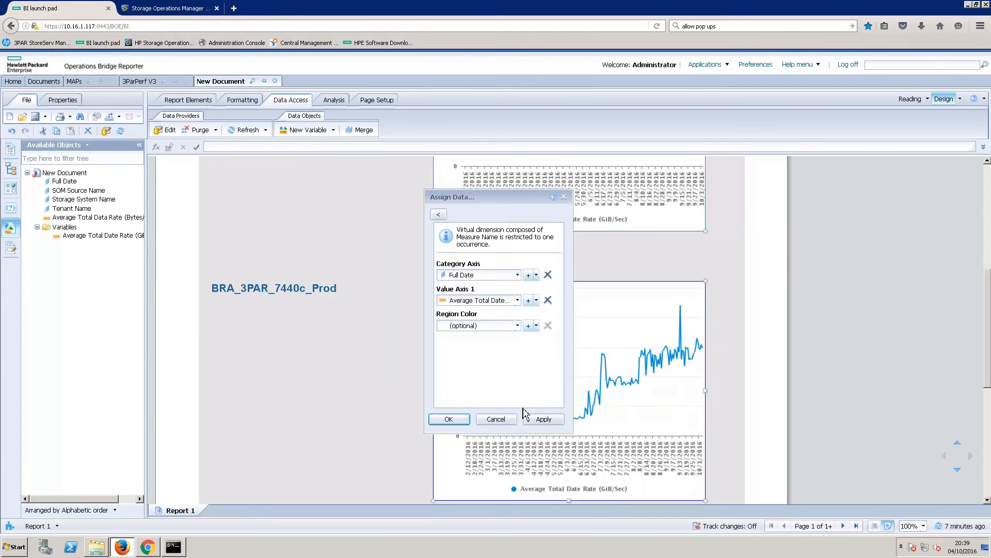
pyautogui.click(449, 419)
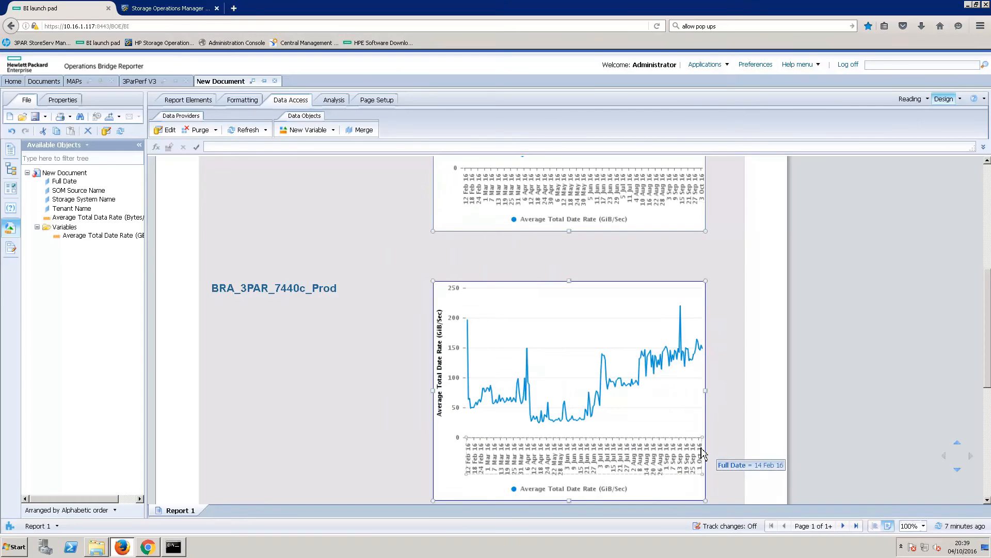
# - Set the line chart's title label to the formula =[Storage System Name]+": Date Rate"
pyautogui.rightClick(650, 317)
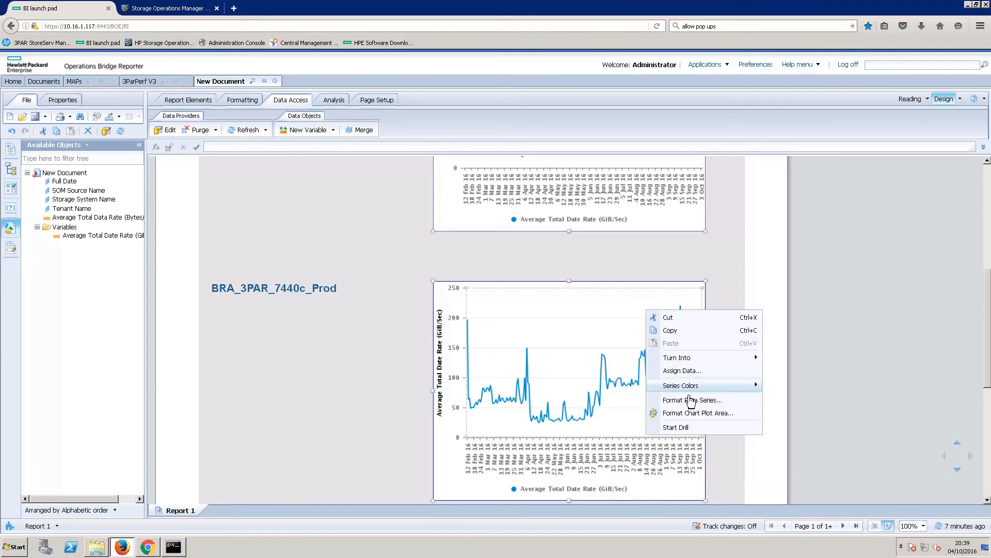
pyautogui.click(691, 413)
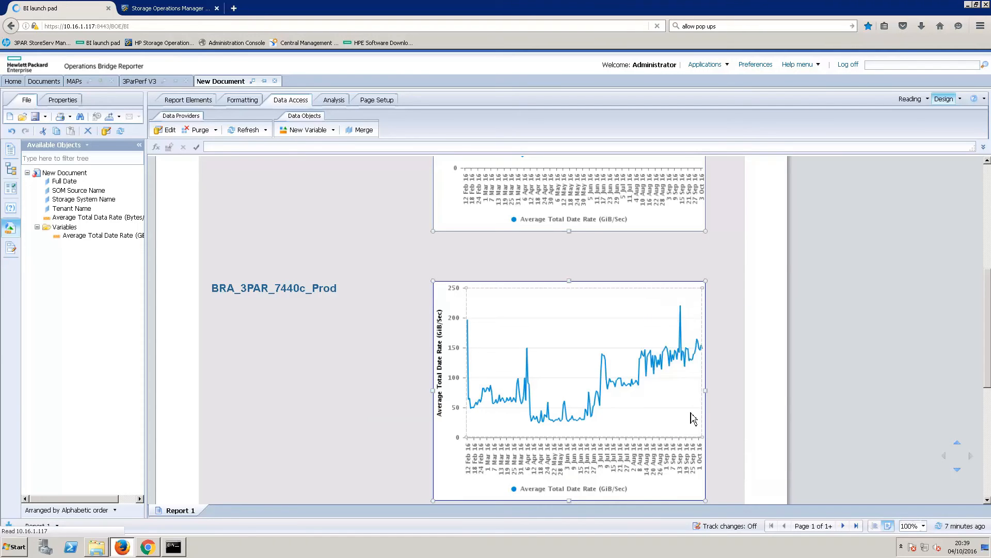
pyautogui.click(444, 193)
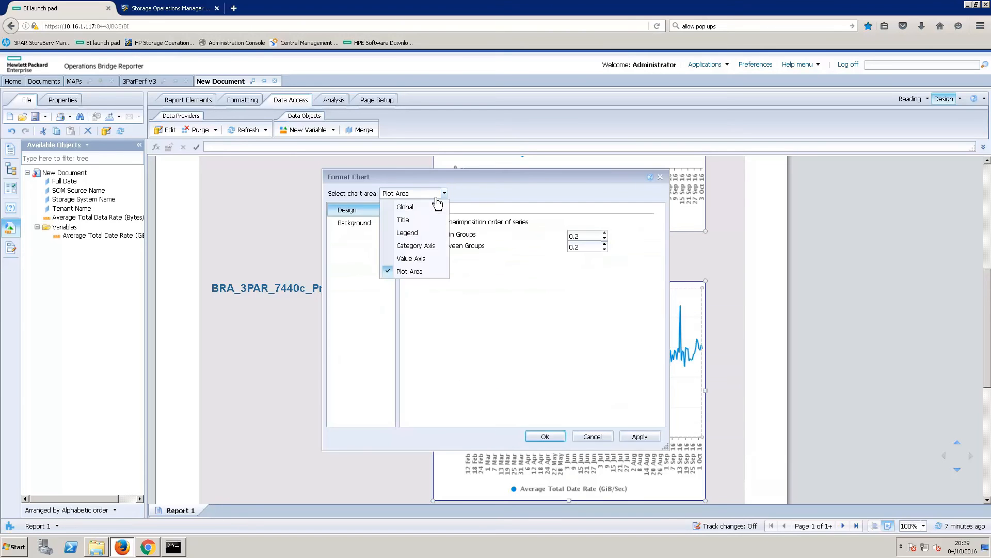
pyautogui.click(416, 220)
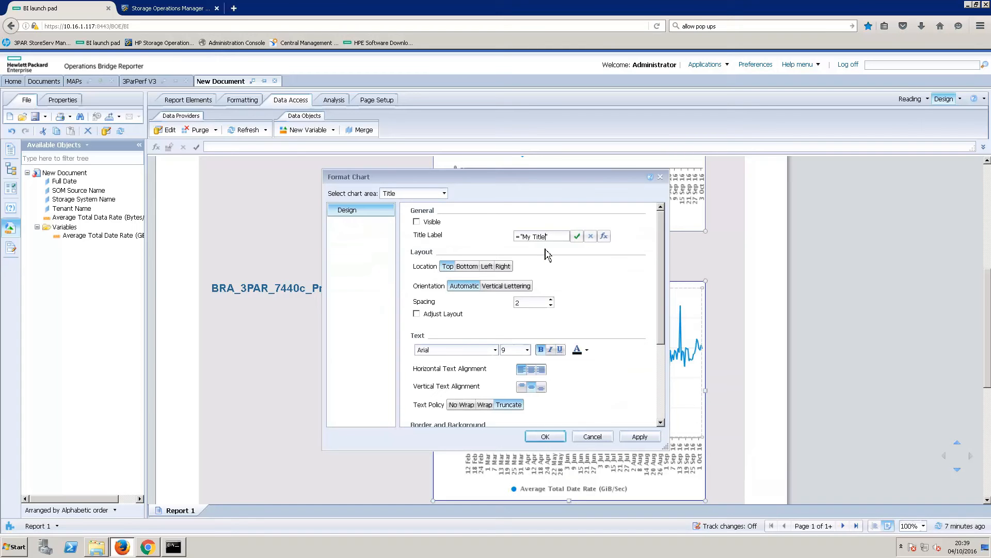
pyautogui.click(605, 236)
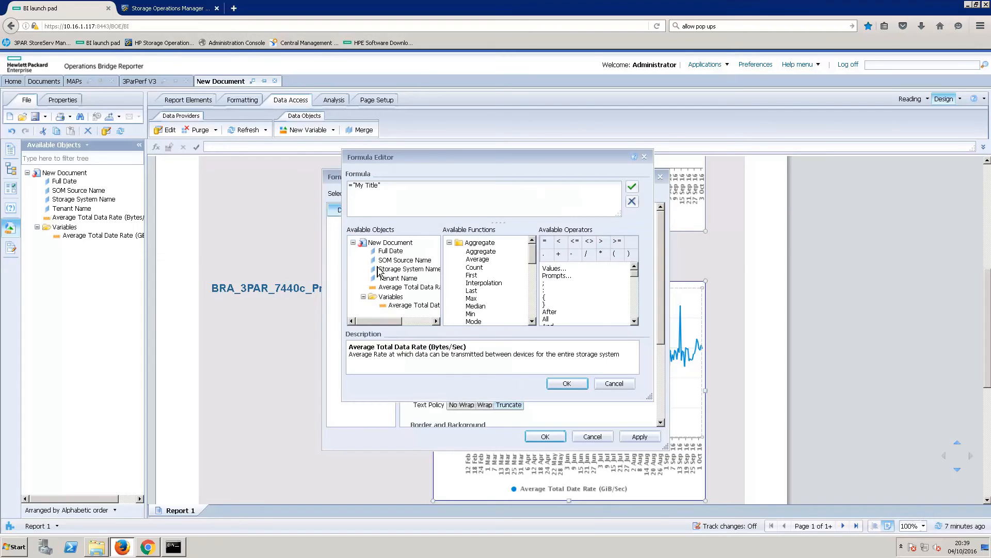
pyautogui.doubleClick(396, 271)
pyautogui.write('+')
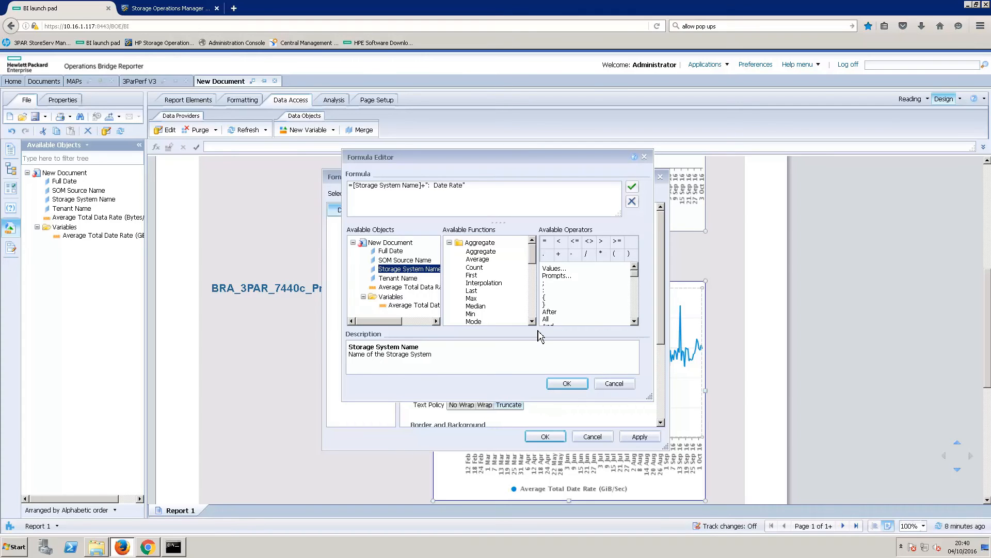
pyautogui.click(567, 383)
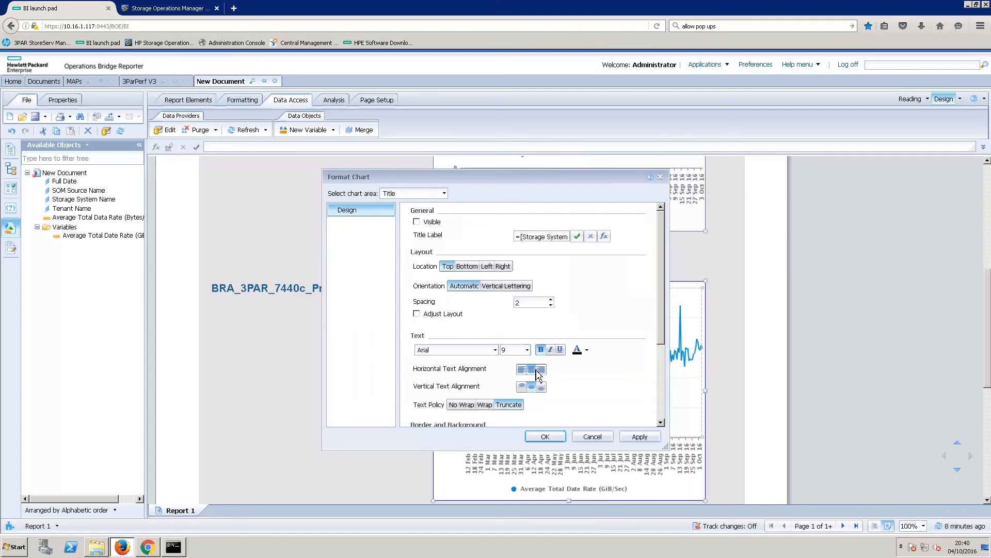
# - Set the font size of the chart title to 11 and apply the title formatting
pyautogui.click(527, 350)
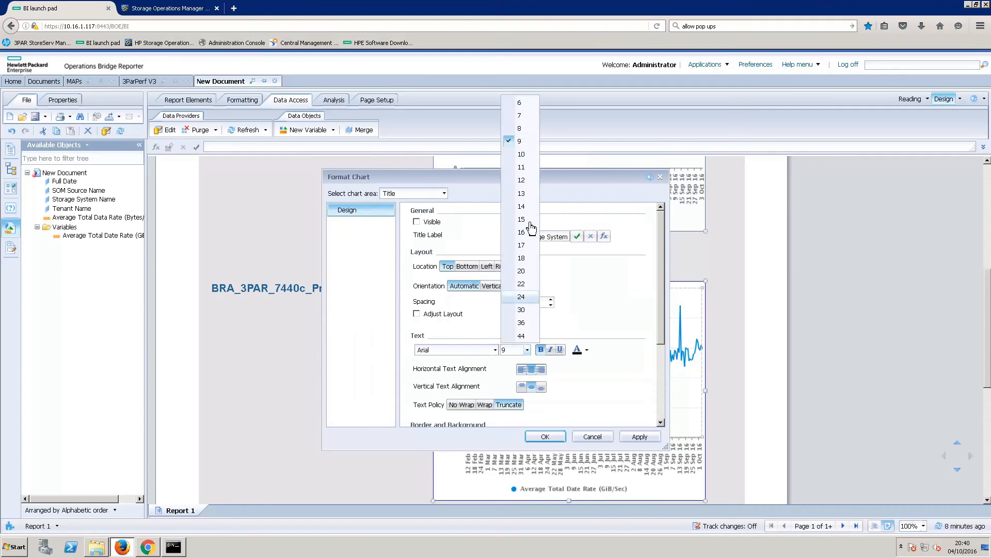
pyautogui.click(522, 167)
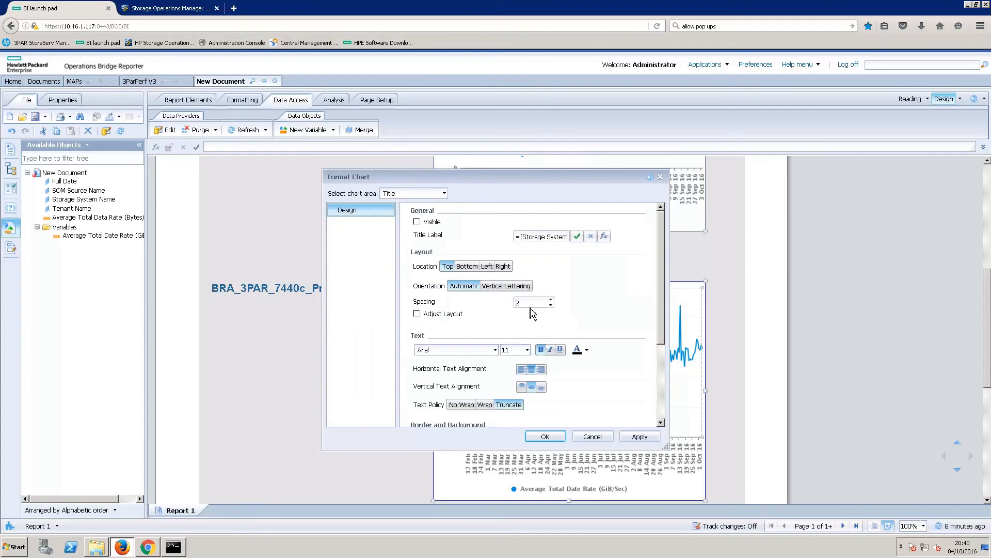
pyautogui.click(560, 435)
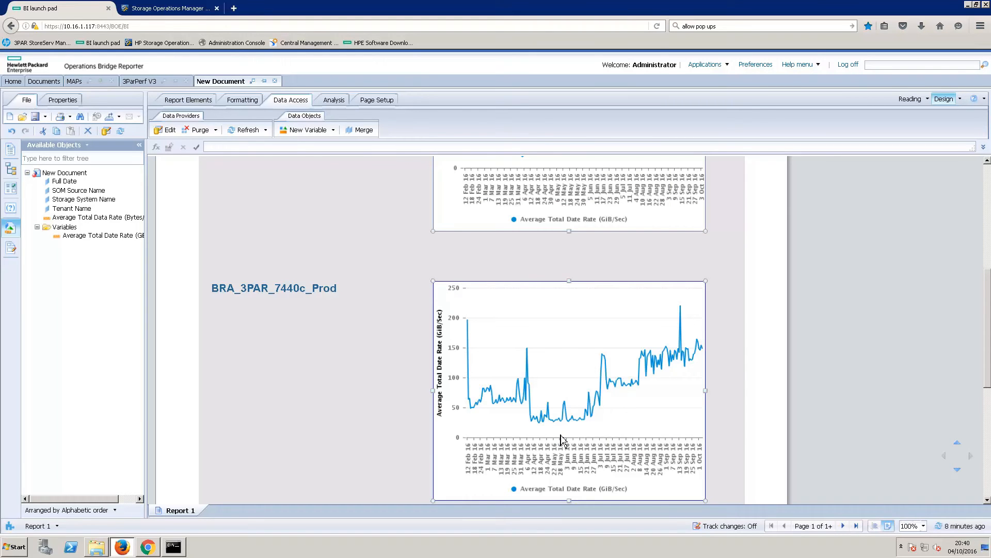
# - Make the title of the line chart visible
pyautogui.rightClick(555, 310)
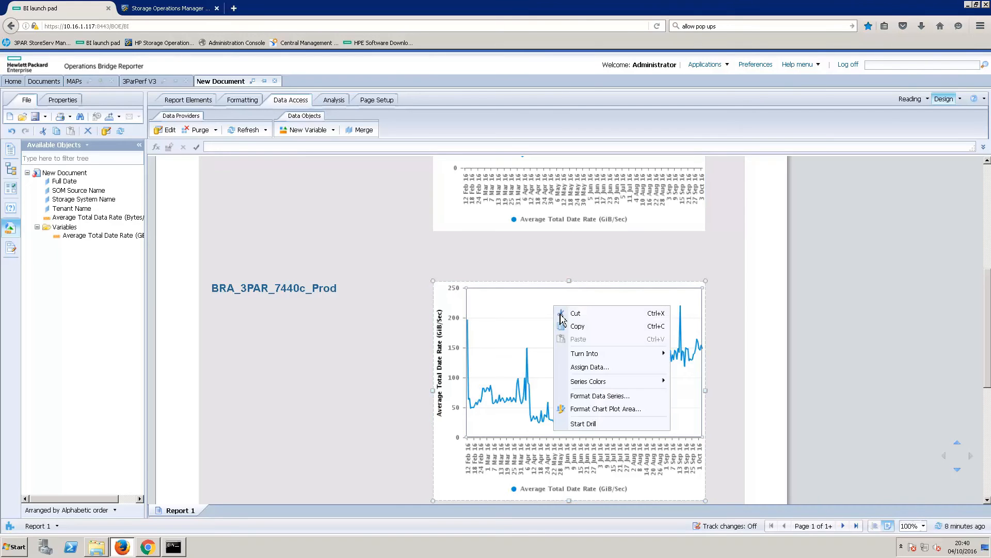
pyautogui.click(607, 413)
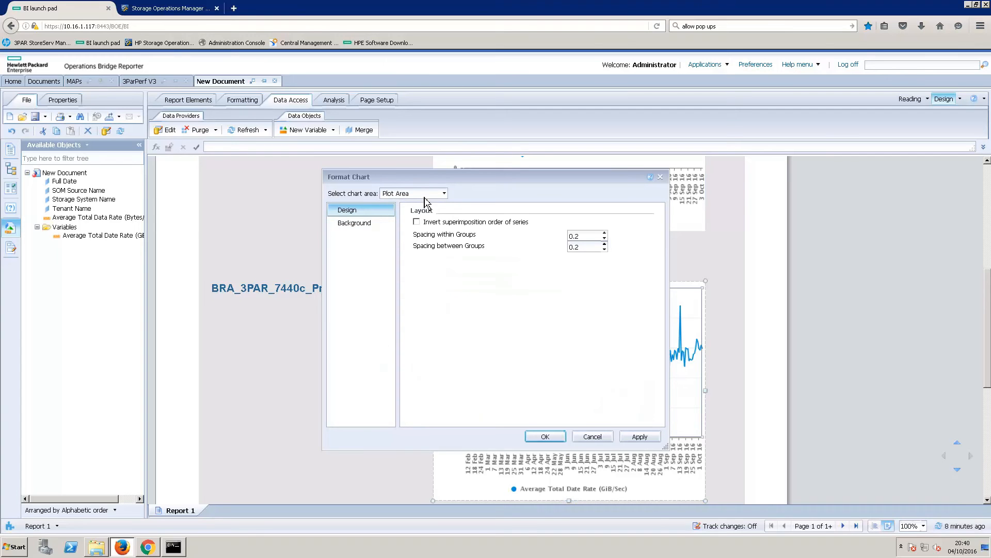
pyautogui.click(444, 193)
pyautogui.click(422, 219)
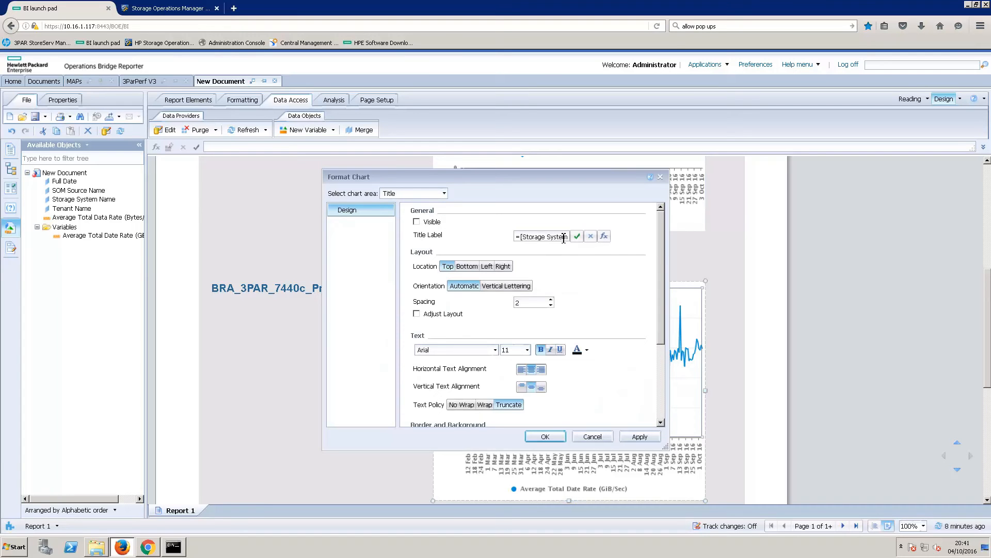
pyautogui.click(417, 221)
pyautogui.click(546, 437)
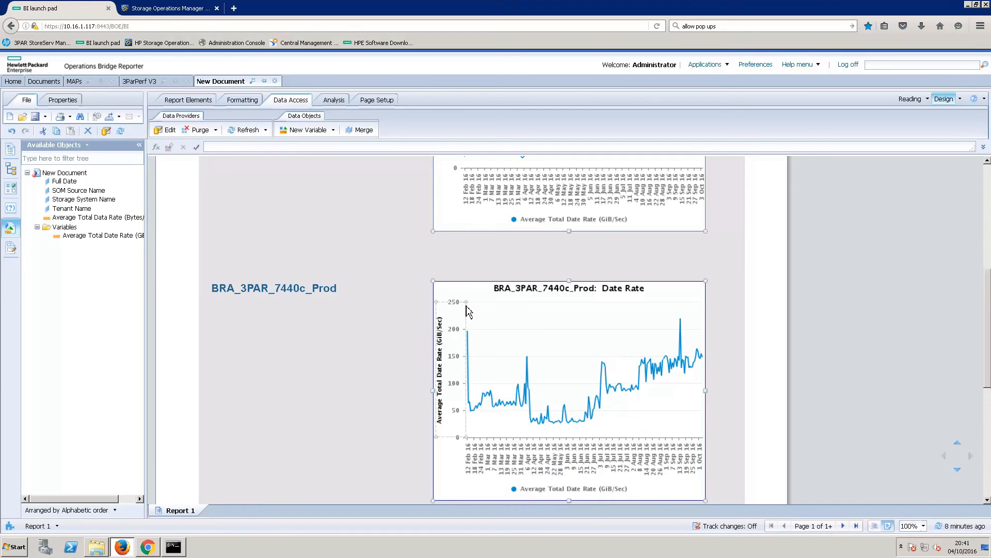
# - Start a new variable named Moving Av Int and qualify it as Measure
pyautogui.click(309, 135)
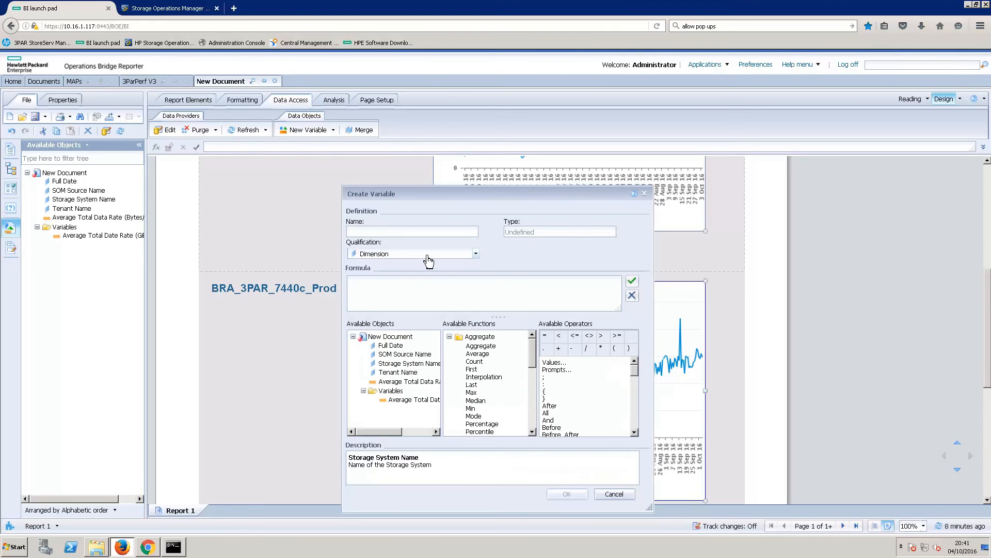
pyautogui.click(475, 253)
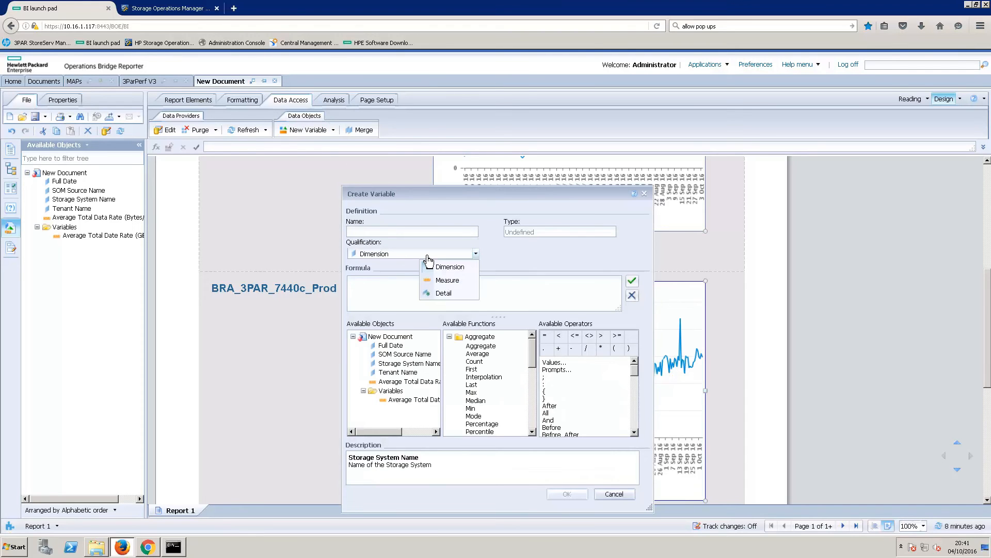
pyautogui.click(447, 280)
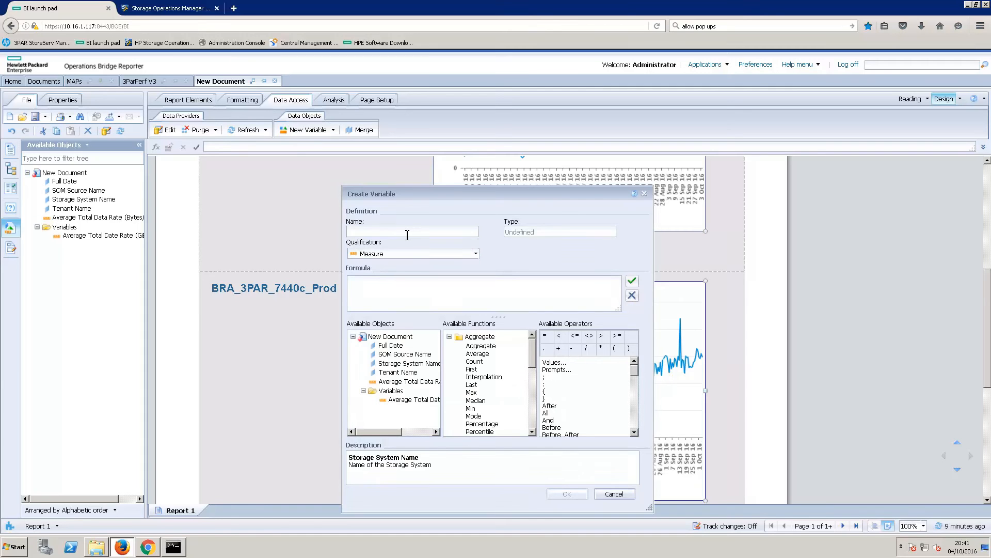
pyautogui.write('Moving Av I')
# - Begin the variable's formula with =Previous(self) - Previous([Average Total Date Rate (GiB/Sec)])
pyautogui.click(377, 278)
pyautogui.write('=Pre')
pyautogui.click(376, 318)
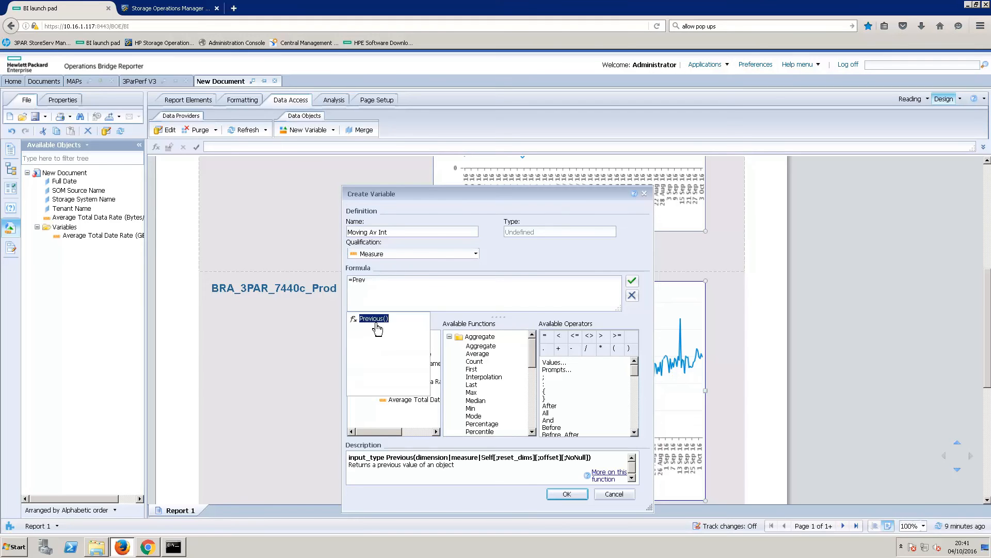
pyautogui.click(376, 319)
pyautogui.write('self) - Previ')
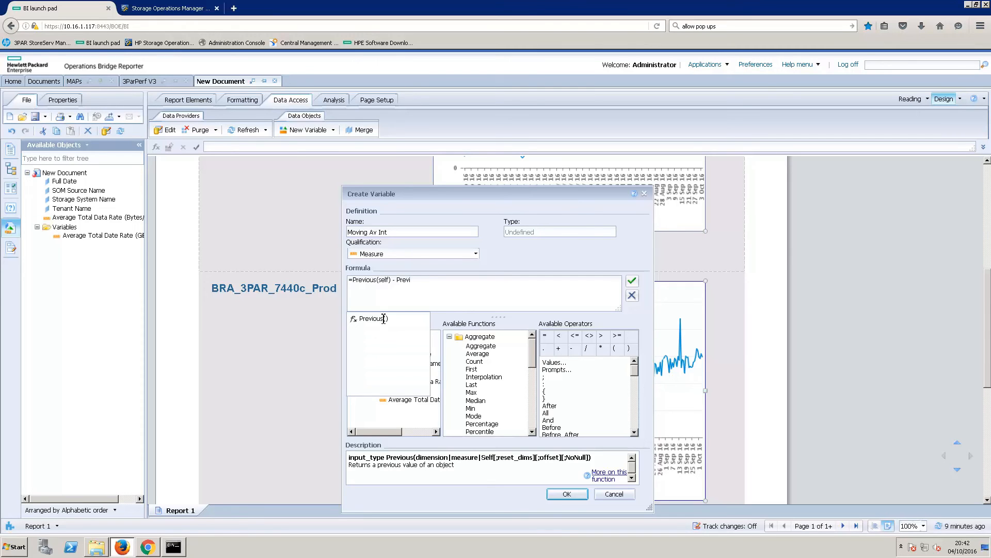
pyautogui.click(380, 321)
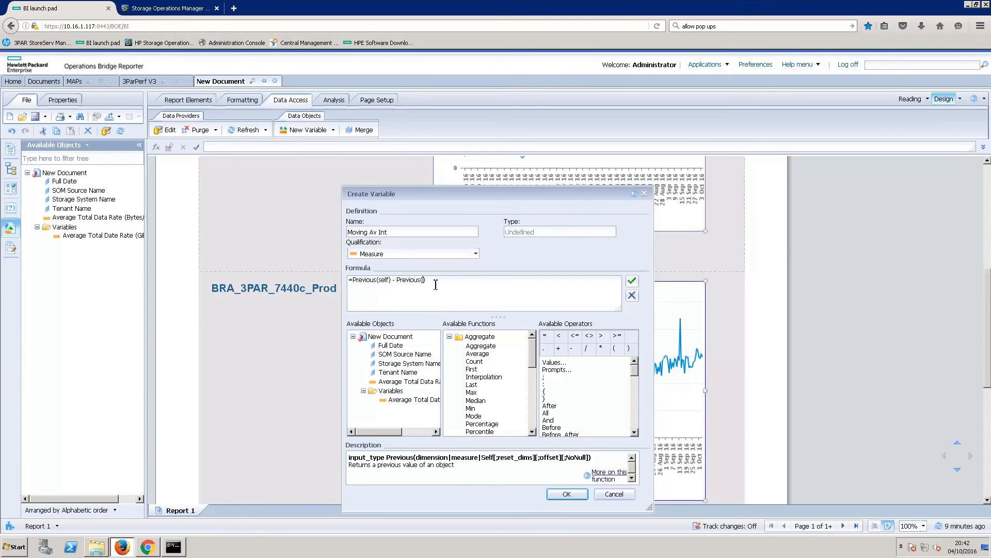
pyautogui.doubleClick(411, 401)
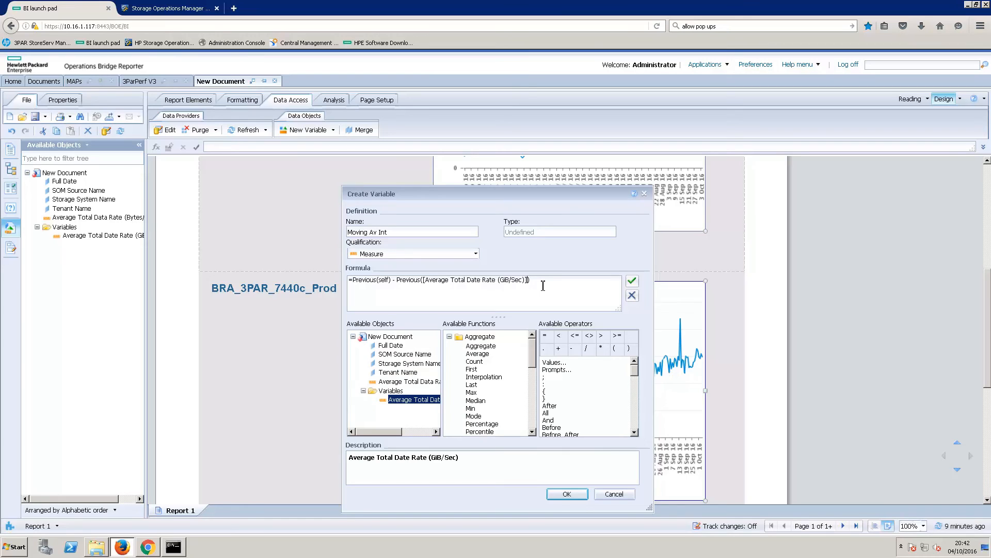
# - Give the second Previous an offset of ;30, append /30 +[Average Total Date Rate (GiB/Sec)]/30 to the formula, and create the variable
pyautogui.write(';30')
pyautogui.write('/30')
pyautogui.press('BackSpace')
pyautogui.press('BackSpace')
pyautogui.write('/30 +')
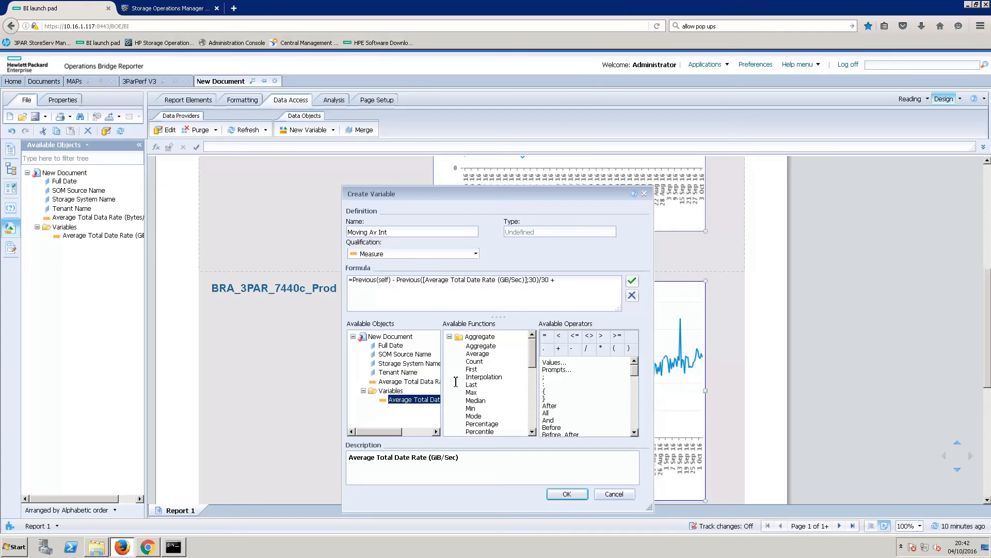
pyautogui.doubleClick(432, 403)
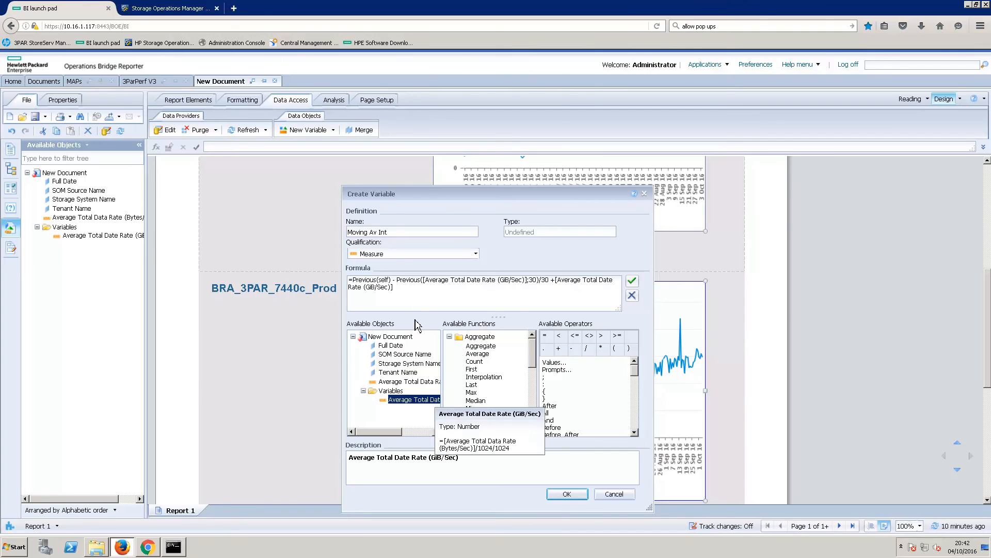
pyautogui.write('/30')
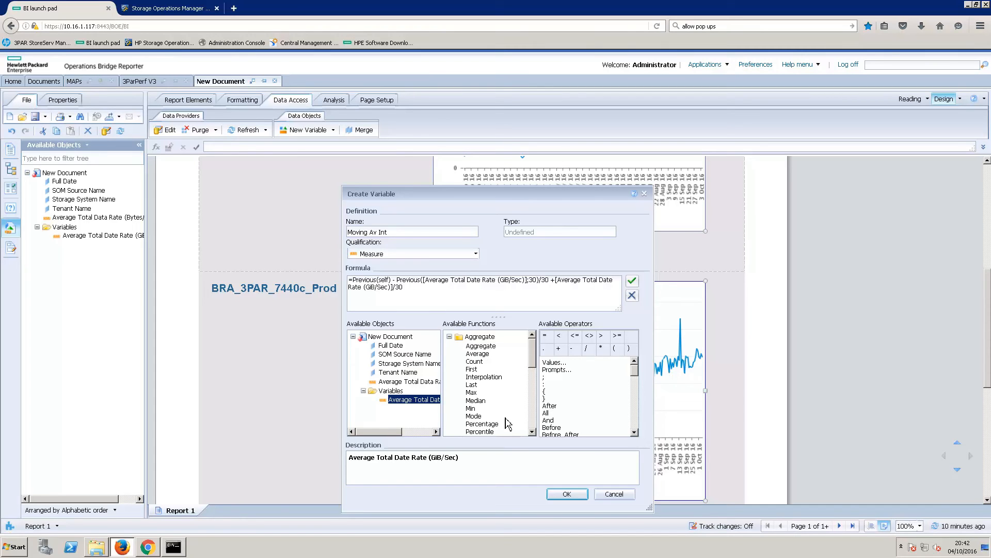
pyautogui.click(567, 494)
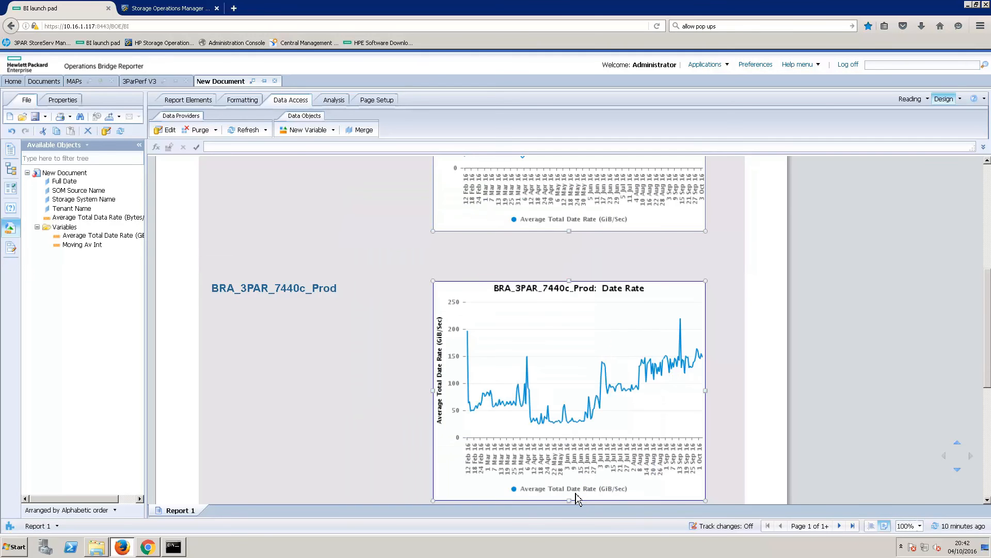
# - Add Moving Av Int as a second measure on Value Axis 1 of the BRA_3PAR_7440c_Prod line chart
pyautogui.rightClick(591, 416)
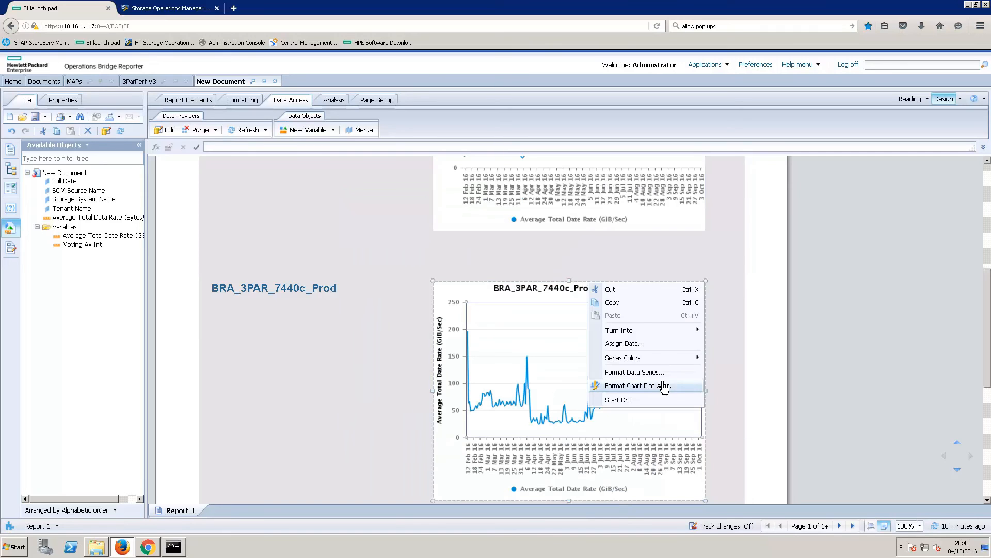
pyautogui.click(661, 343)
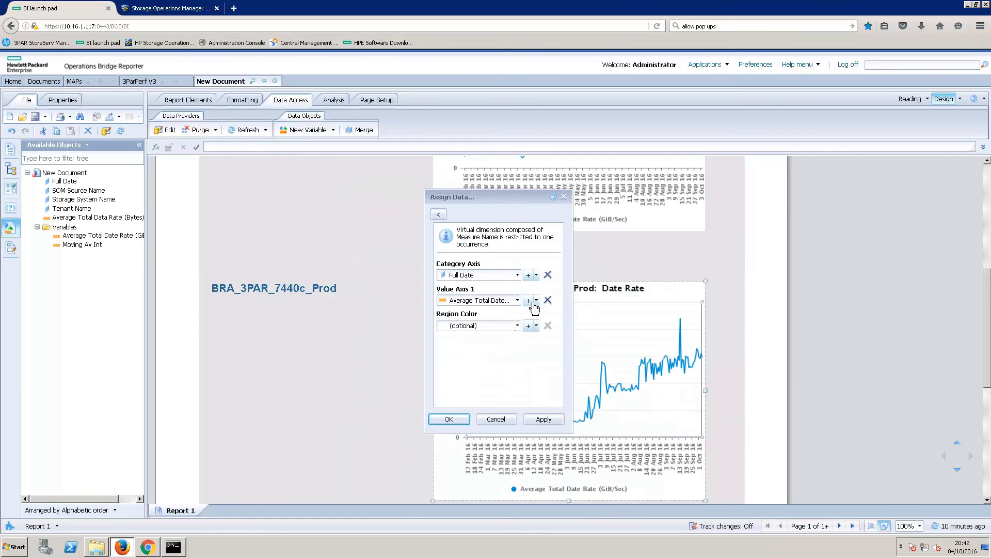
pyautogui.click(529, 301)
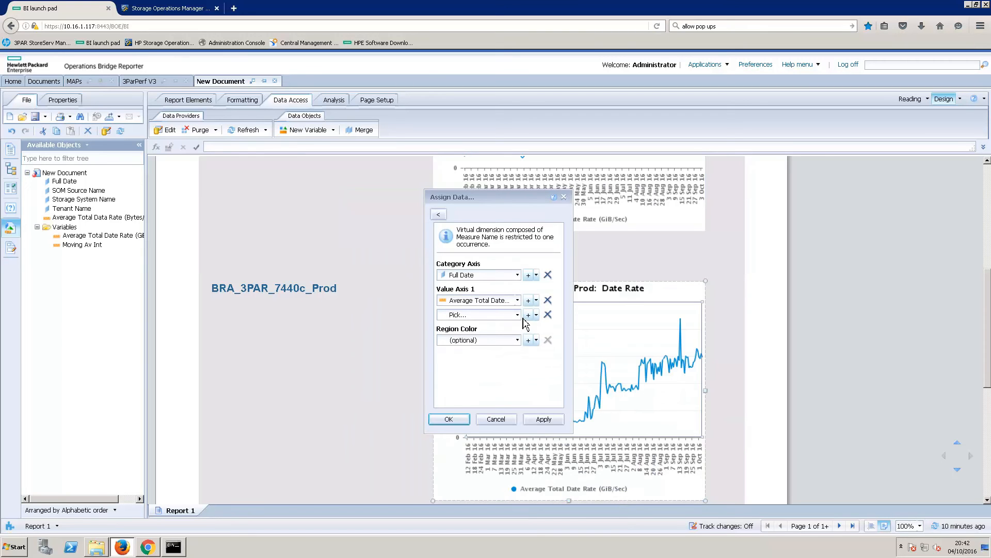
pyautogui.click(517, 315)
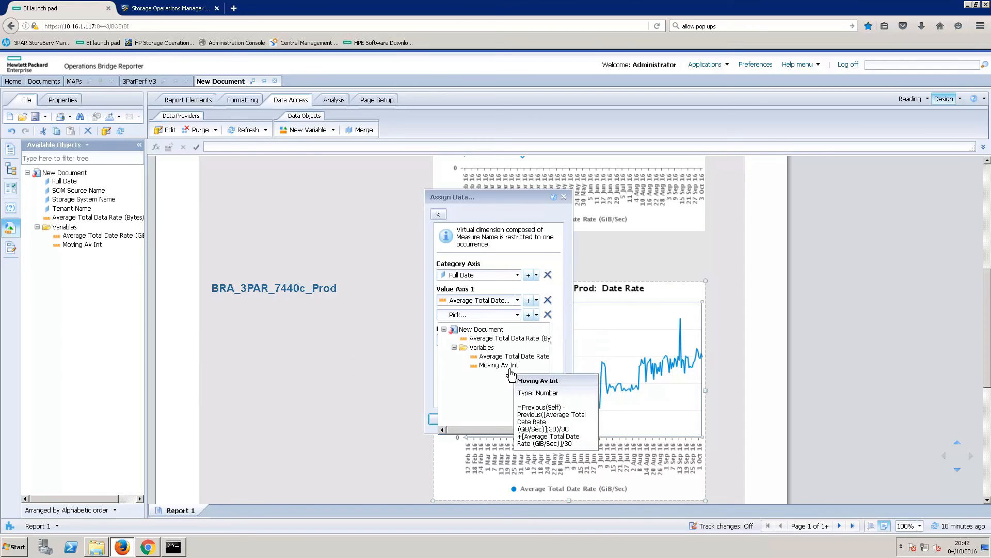
pyautogui.click(507, 366)
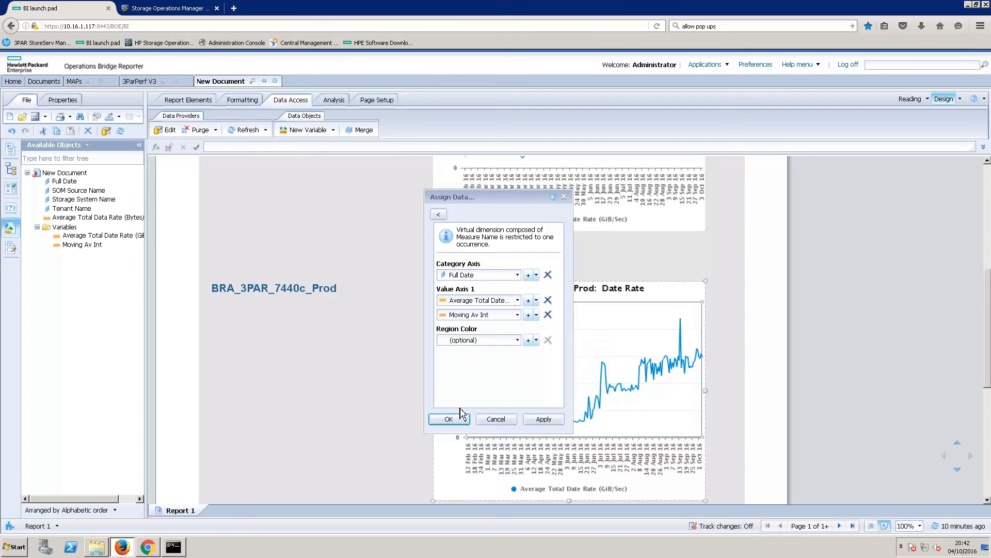
pyautogui.click(542, 420)
pyautogui.click(449, 418)
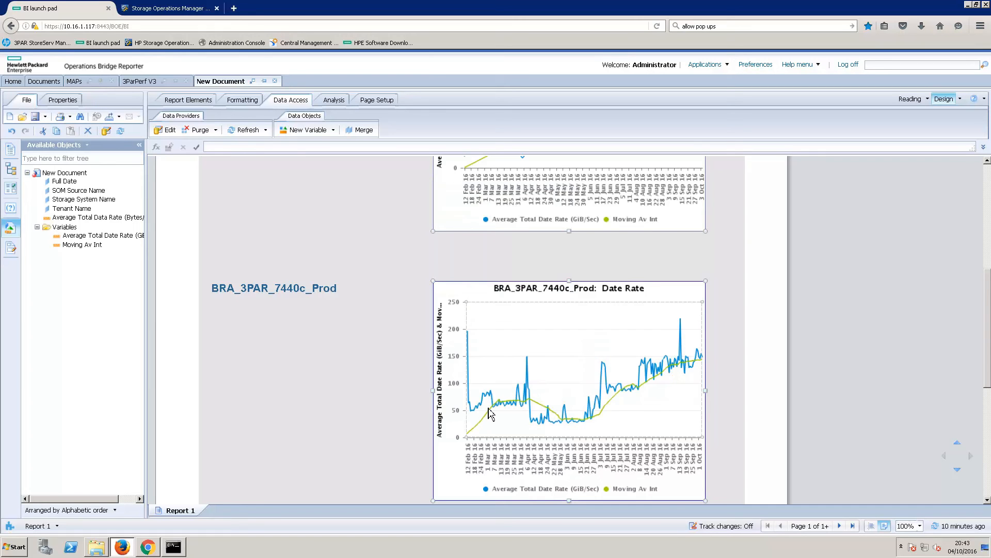
# - Start a new variable named Running Total and qualify it as Measure
pyautogui.moveTo(499, 407)
pyautogui.click(316, 134)
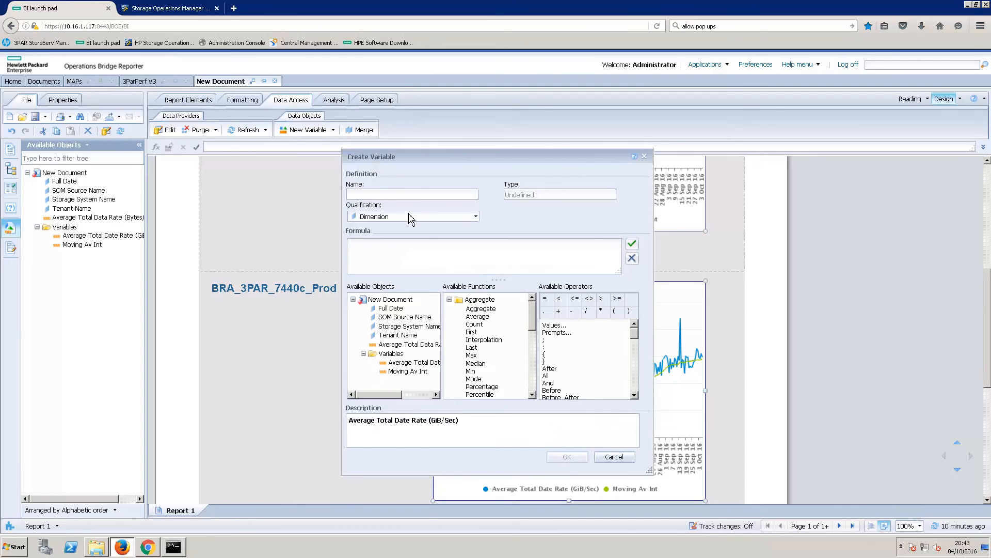
pyautogui.click(425, 221)
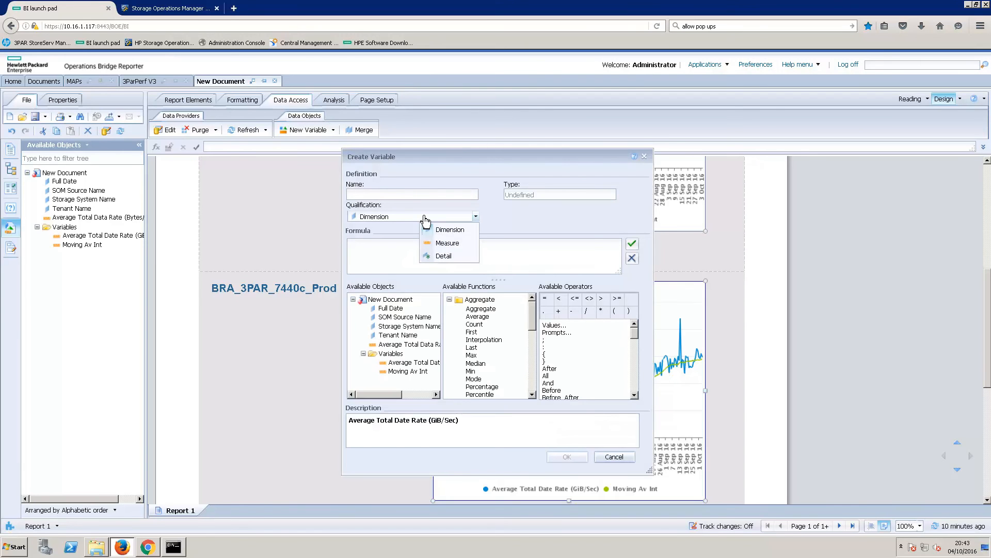
pyautogui.click(444, 242)
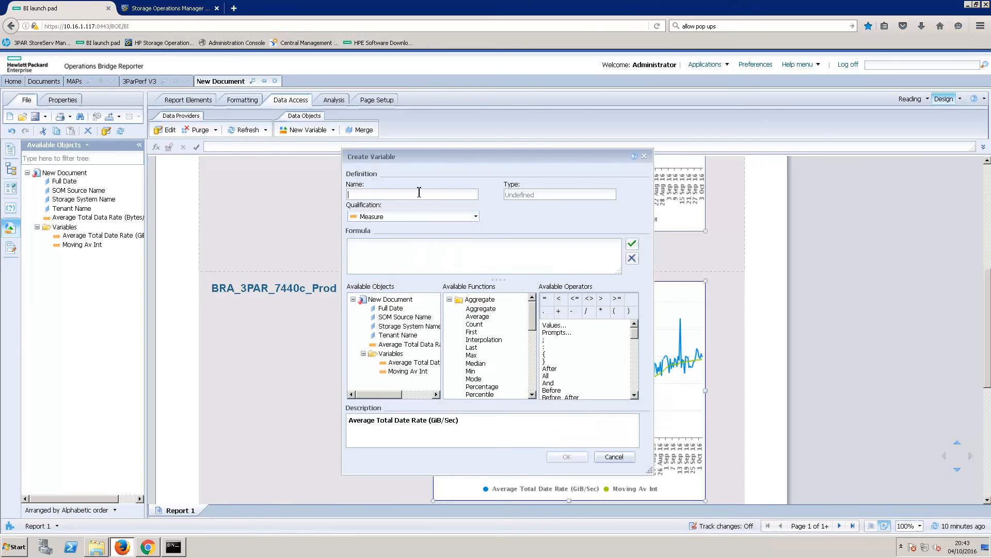
pyautogui.write('Running Tot')
# - Enter the formula =RunningCount([Average Total Data Rate (Bytes/Sec)];[Storage System Name]) and try to create the variable
pyautogui.click(386, 247)
pyautogui.write('=Runni')
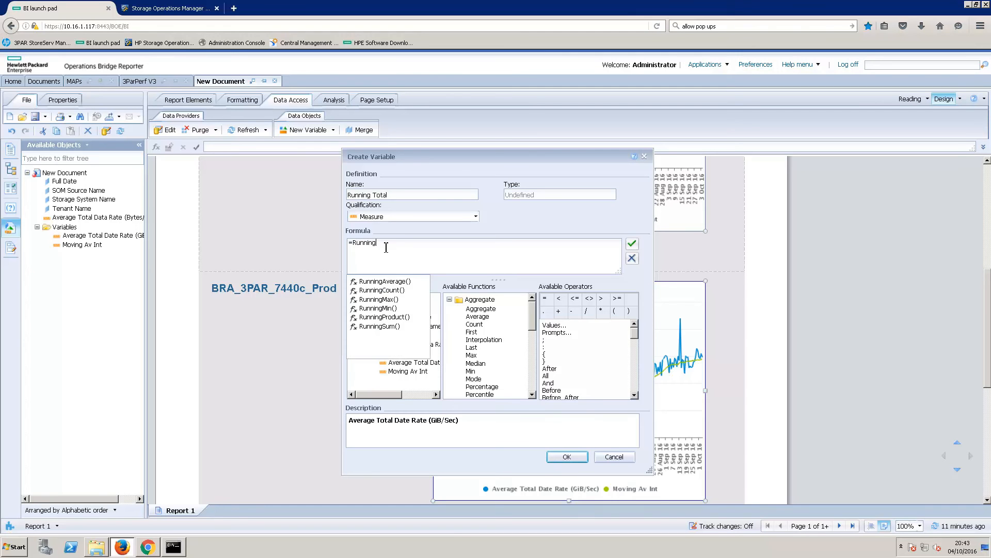
pyautogui.click(398, 290)
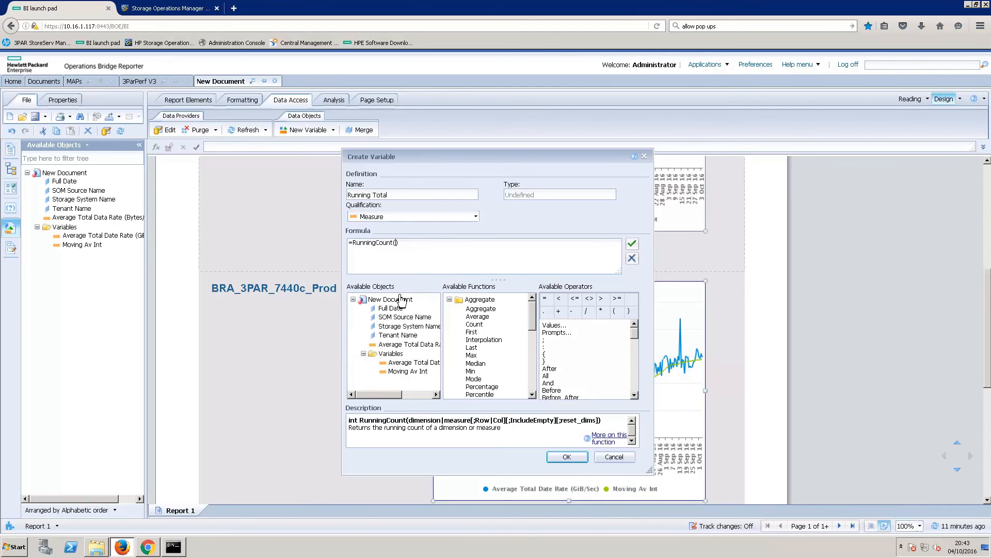
pyautogui.click(438, 344)
pyautogui.doubleClick(438, 344)
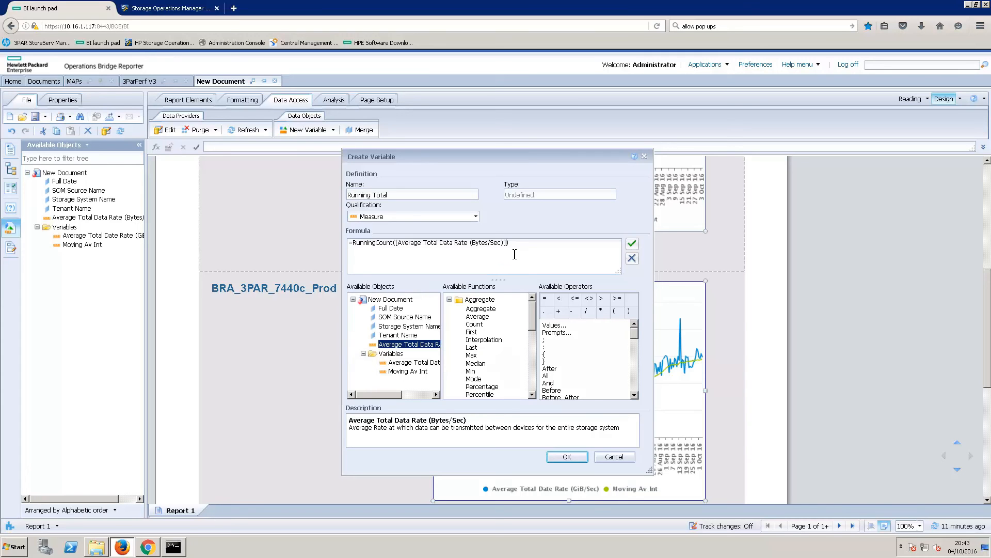
pyautogui.write(';')
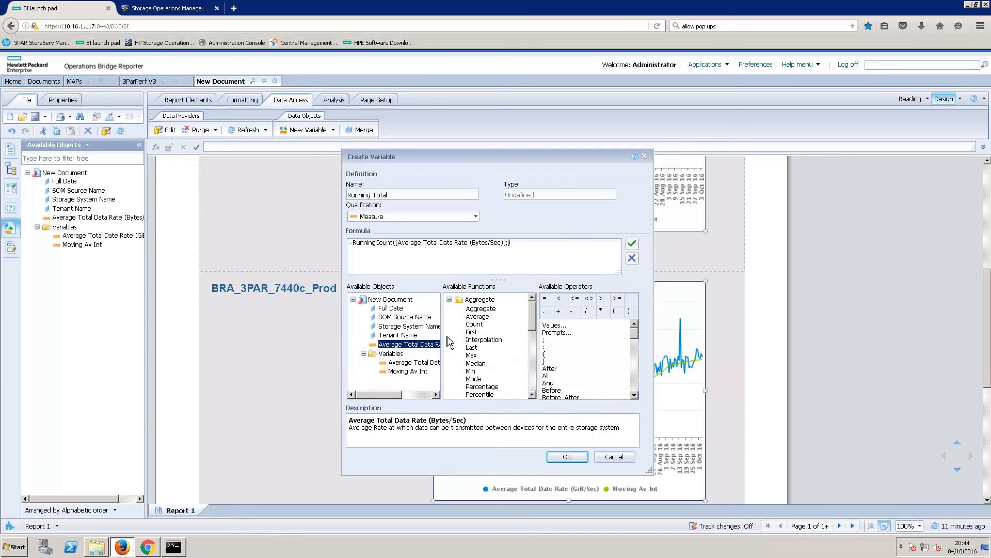
pyautogui.click(416, 330)
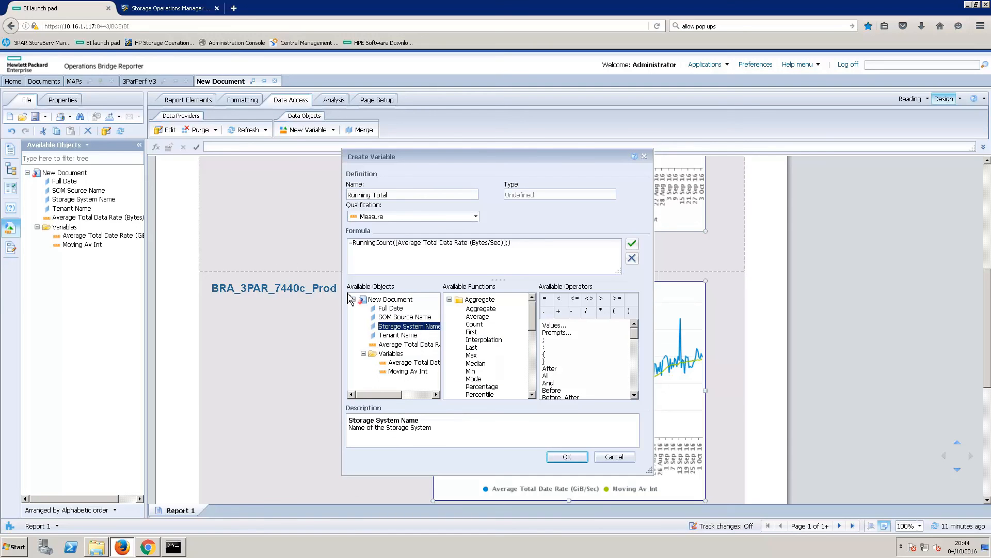
pyautogui.doubleClick(416, 329)
pyautogui.click(568, 456)
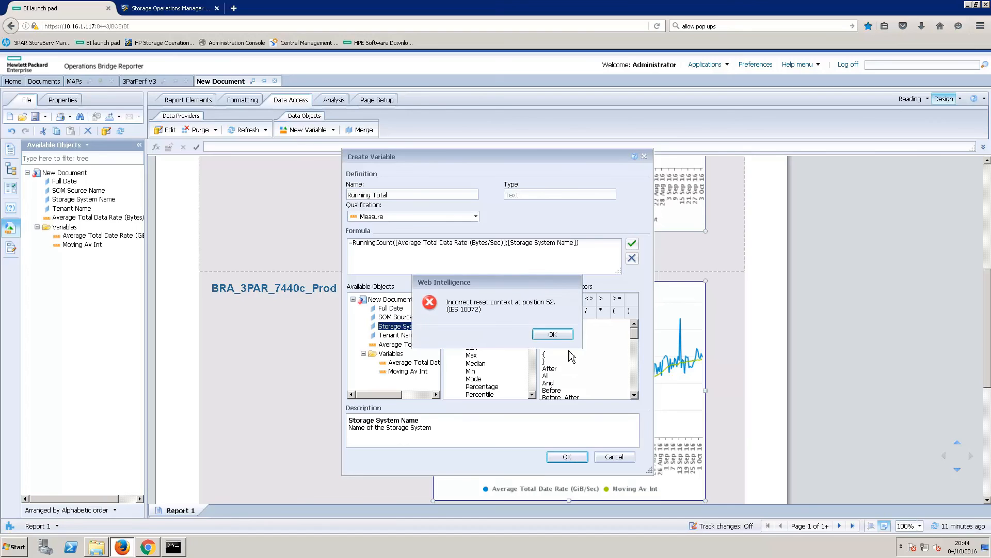
# - Enclose [Storage System Name] in parentheses within the RunningCount formula and create the Running Total variable
pyautogui.click(552, 334)
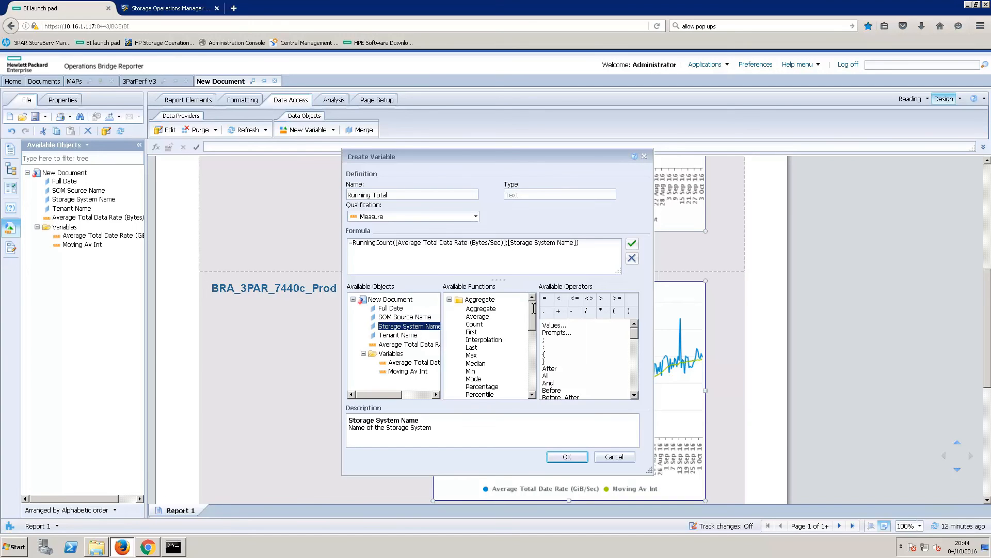
pyautogui.write('(')
pyautogui.click(557, 458)
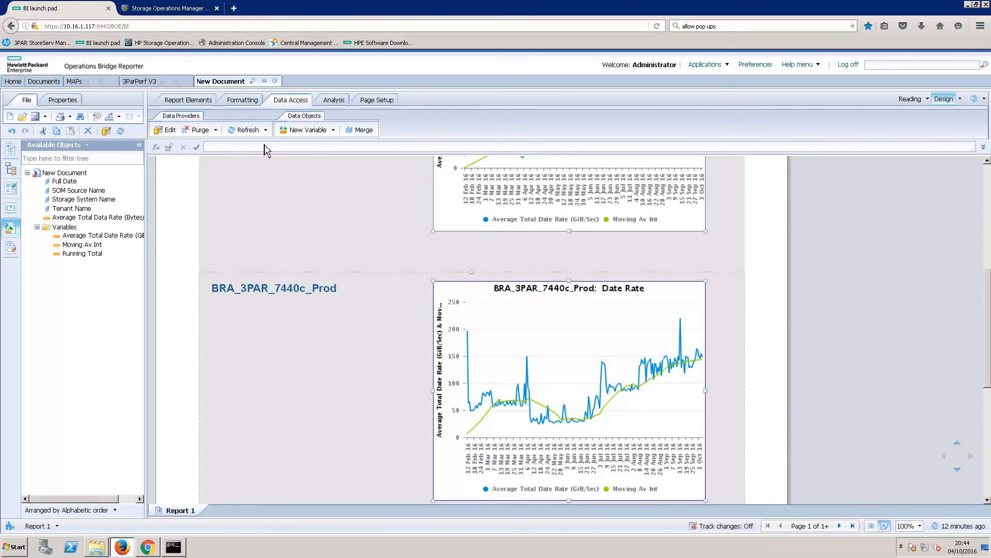
# - Start a new variable named Moving Average and qualify it as Measure
pyautogui.click(310, 132)
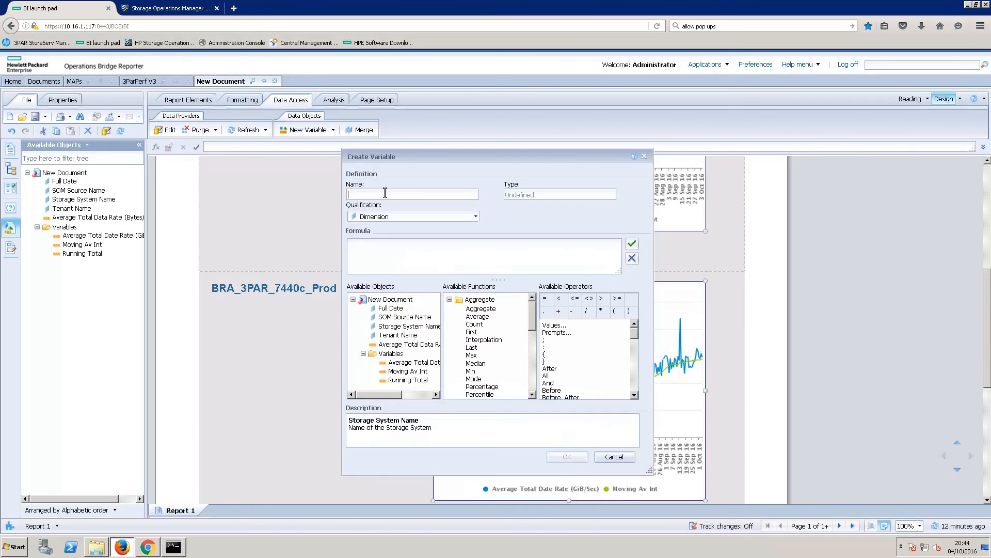
pyautogui.click(476, 217)
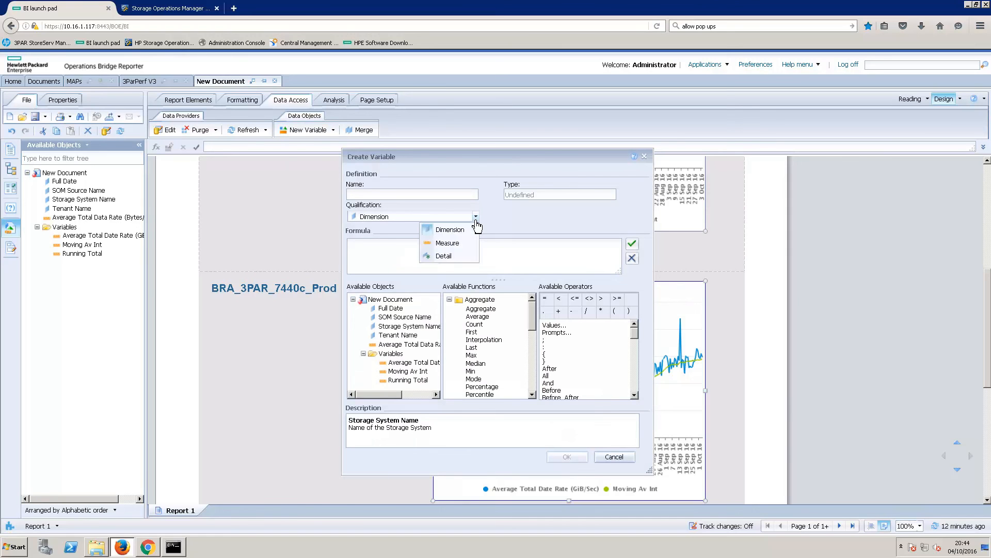
pyautogui.click(449, 243)
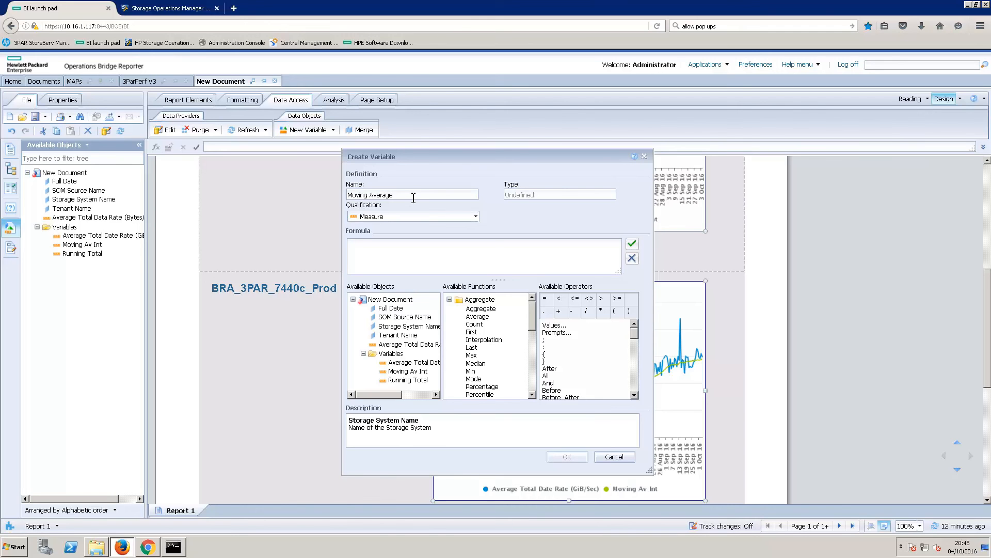
# - Enter the formula =If ([Running Total] > 29) Then [Moving Av Int] and create the Moving Average variable
pyautogui.click(416, 242)
pyautogui.write('=If')
pyautogui.click(410, 380)
pyautogui.doubleClick(413, 380)
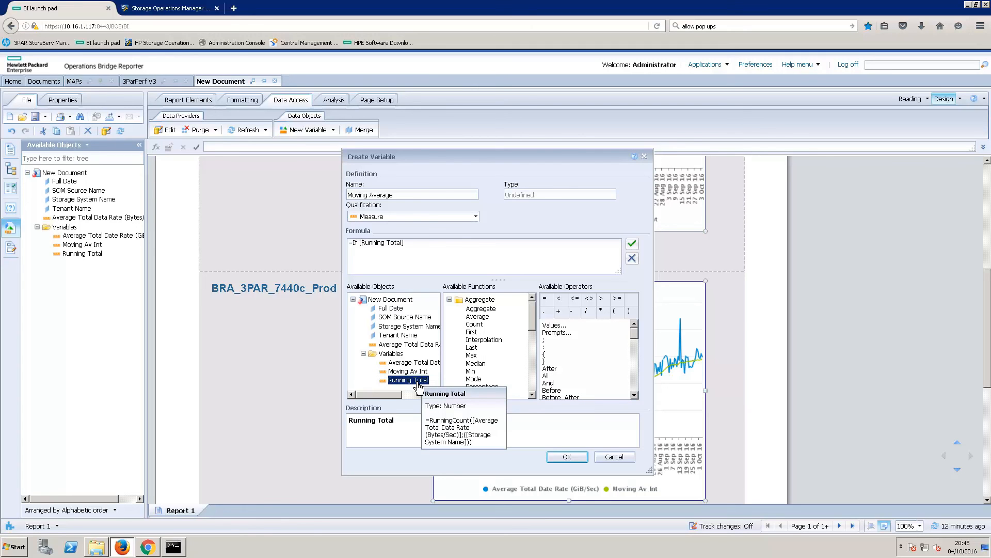
pyautogui.write('(')
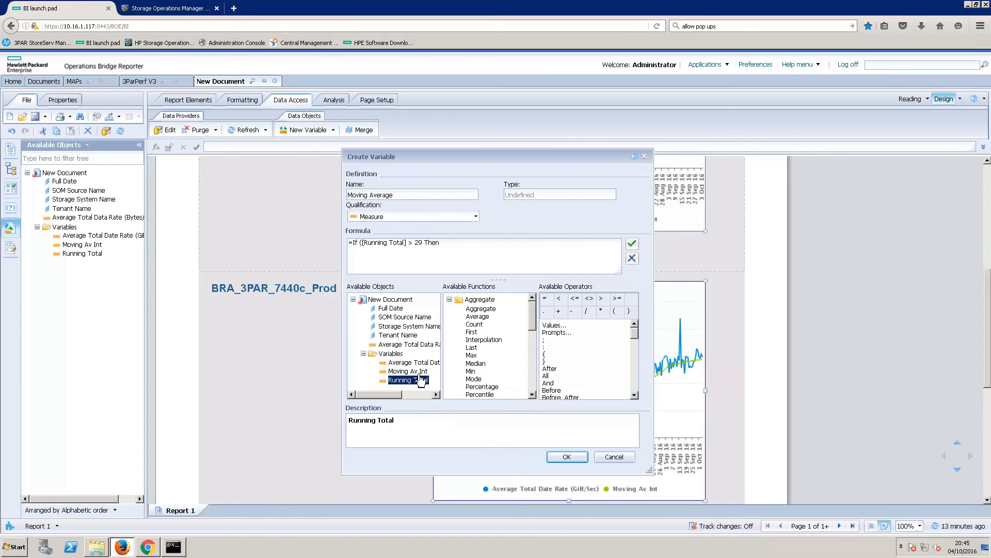
pyautogui.doubleClick(408, 371)
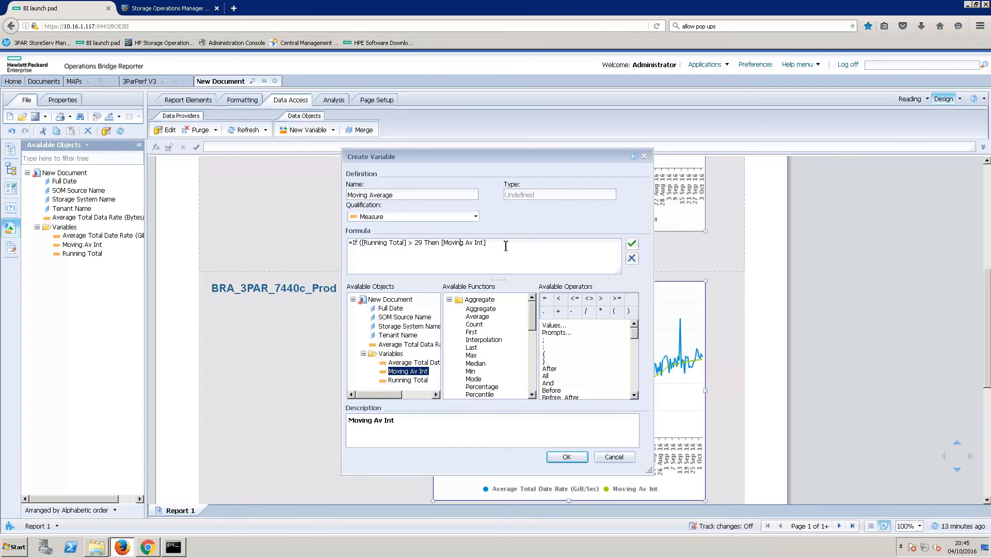
pyautogui.write(')')
pyautogui.click(572, 457)
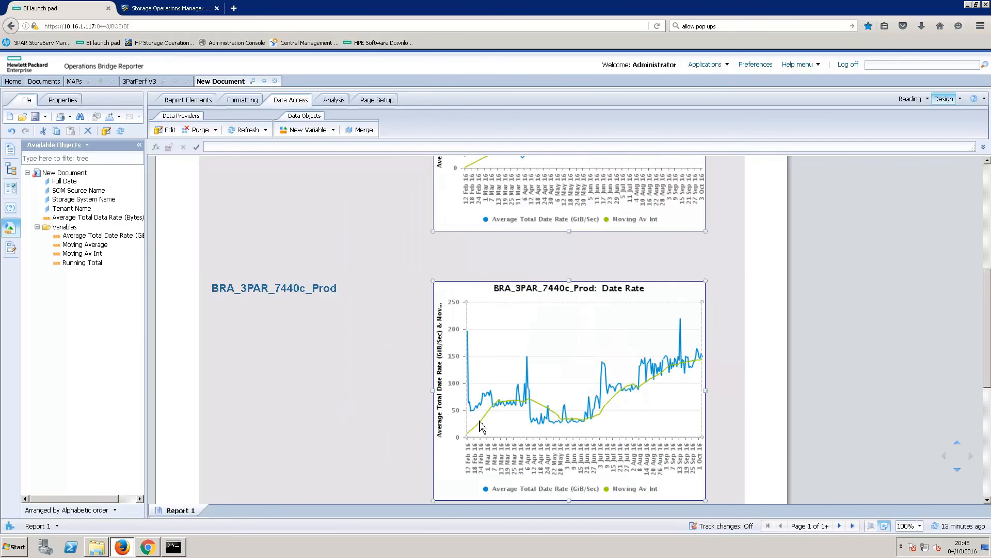
# - Add the Moving Average variable as another measure on Value Axis 1 of the BRA_3PAR_7440c_Prod line chart
pyautogui.moveTo(501, 406)
pyautogui.rightClick(512, 373)
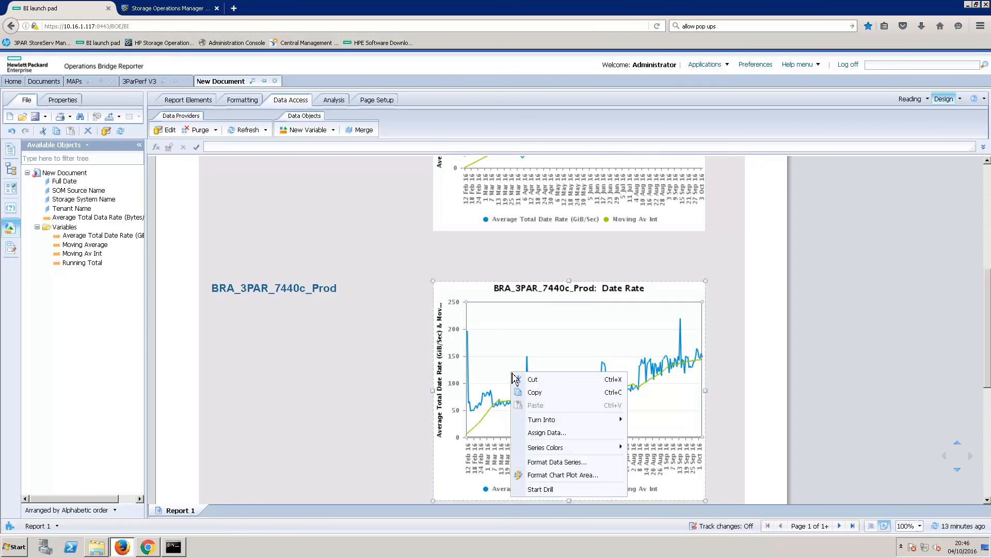
pyautogui.click(547, 432)
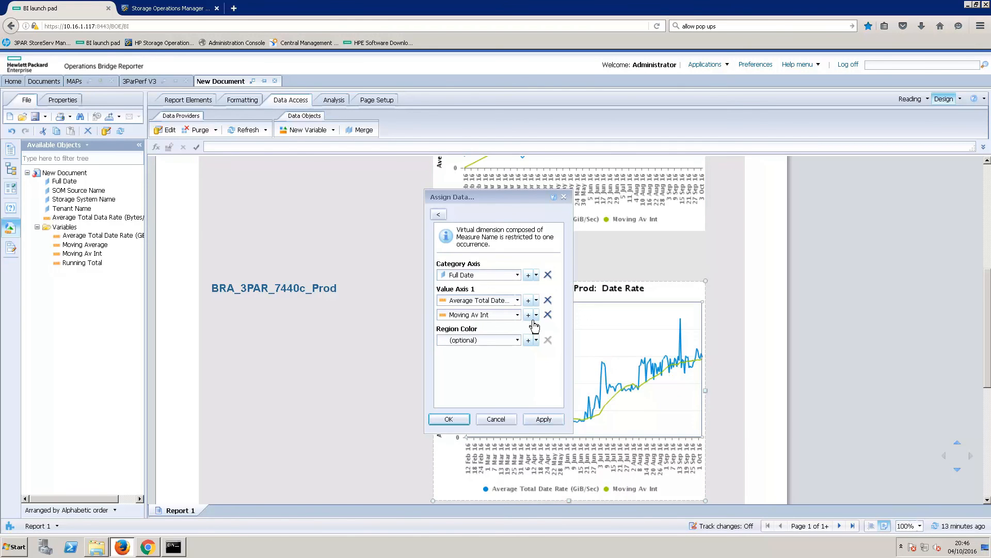
pyautogui.click(528, 315)
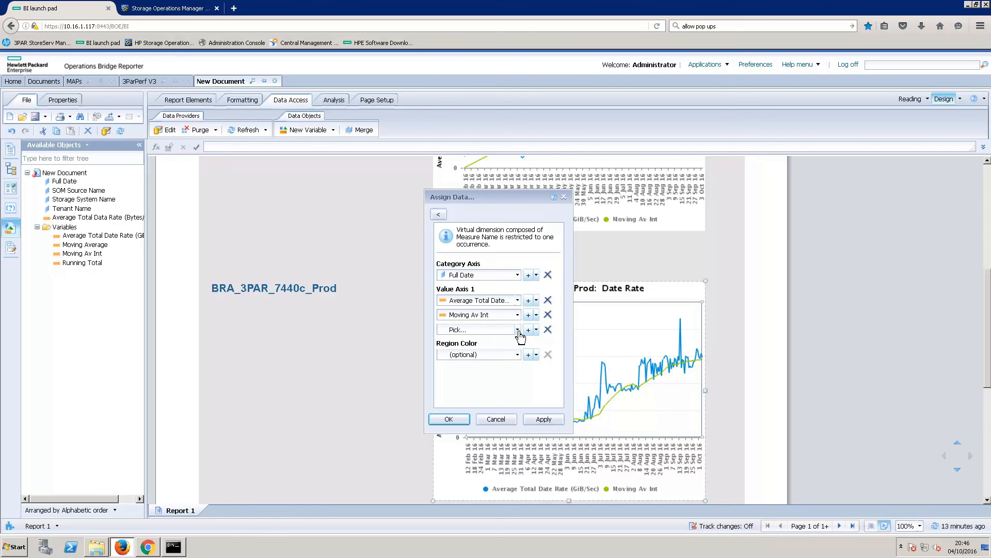
pyautogui.click(518, 330)
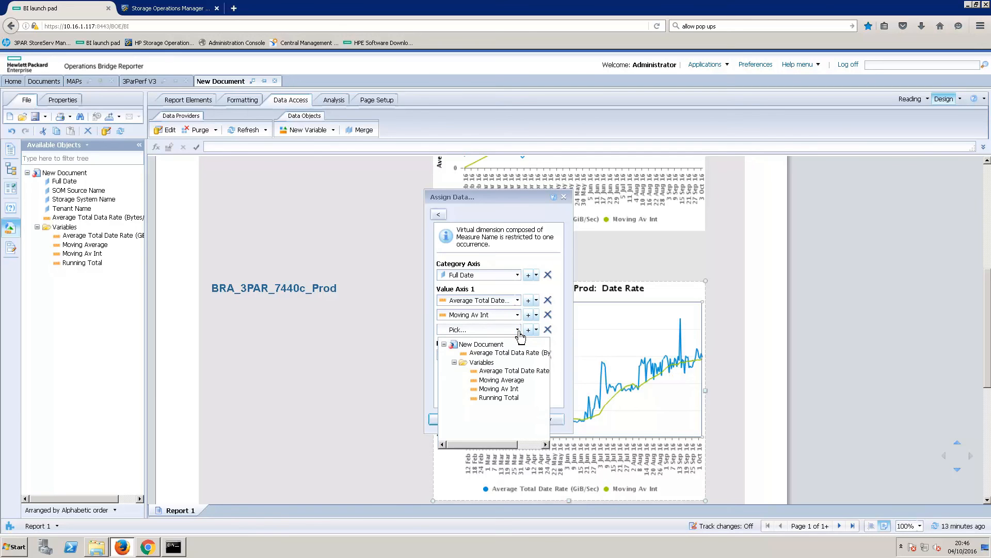
pyautogui.click(509, 381)
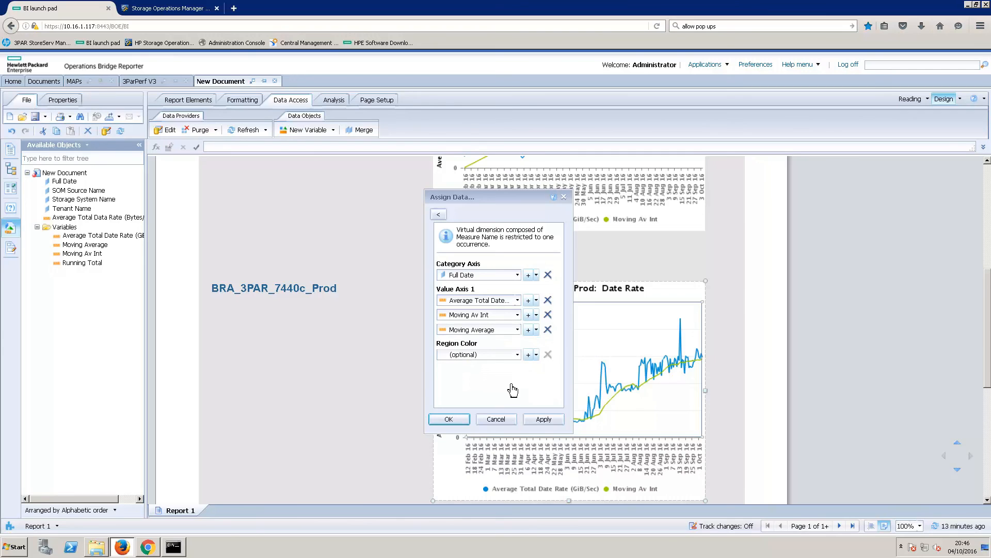
pyautogui.click(544, 421)
pyautogui.click(460, 421)
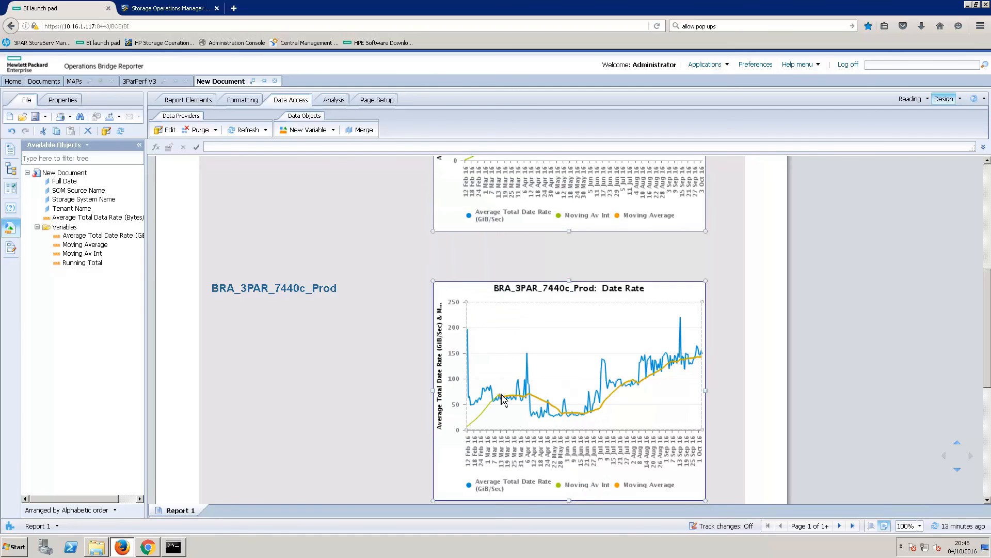
# - Remove the Moving Av Int measure from Value Axis 1 of the line chart
pyautogui.moveTo(698, 358)
pyautogui.rightClick(509, 390)
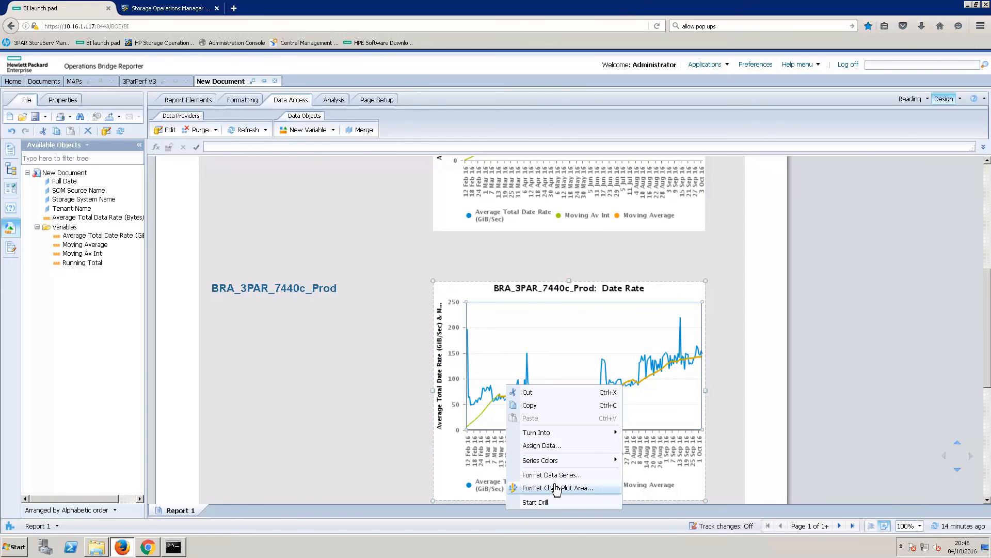
pyautogui.click(559, 445)
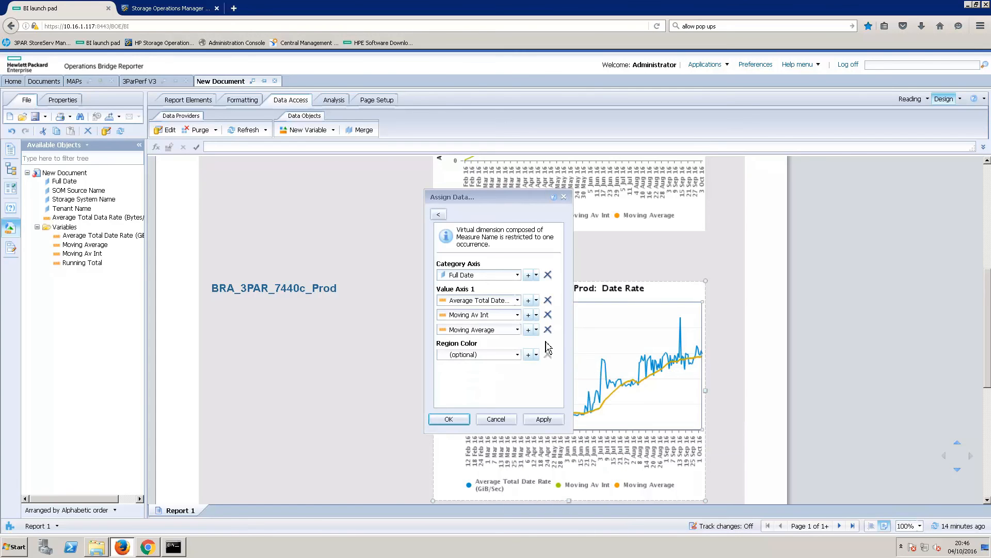
pyautogui.click(547, 315)
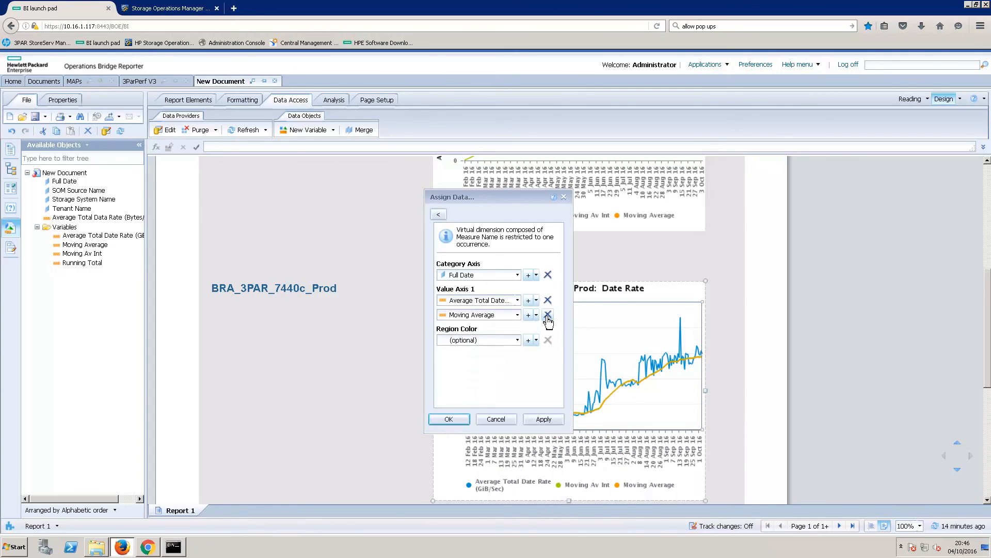
pyautogui.click(541, 421)
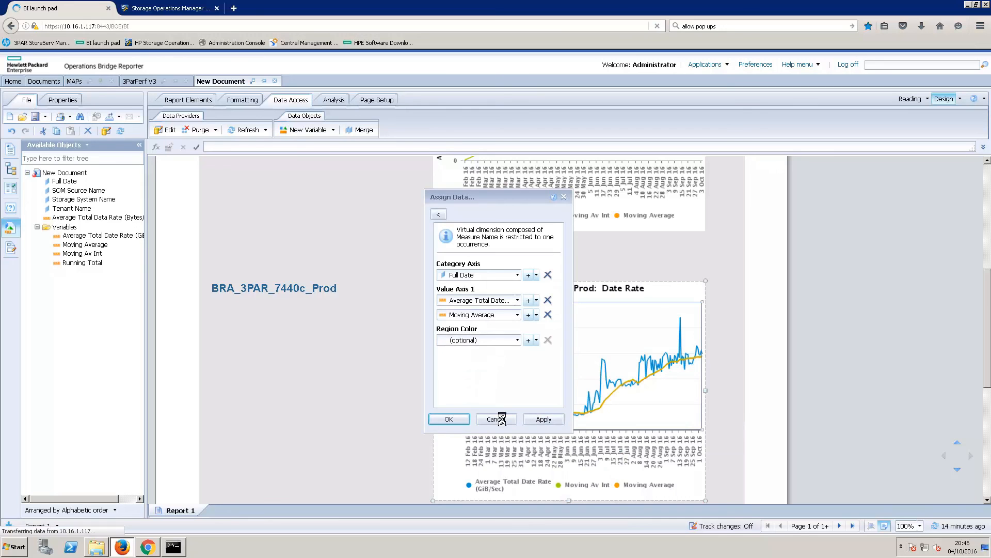
pyautogui.click(467, 421)
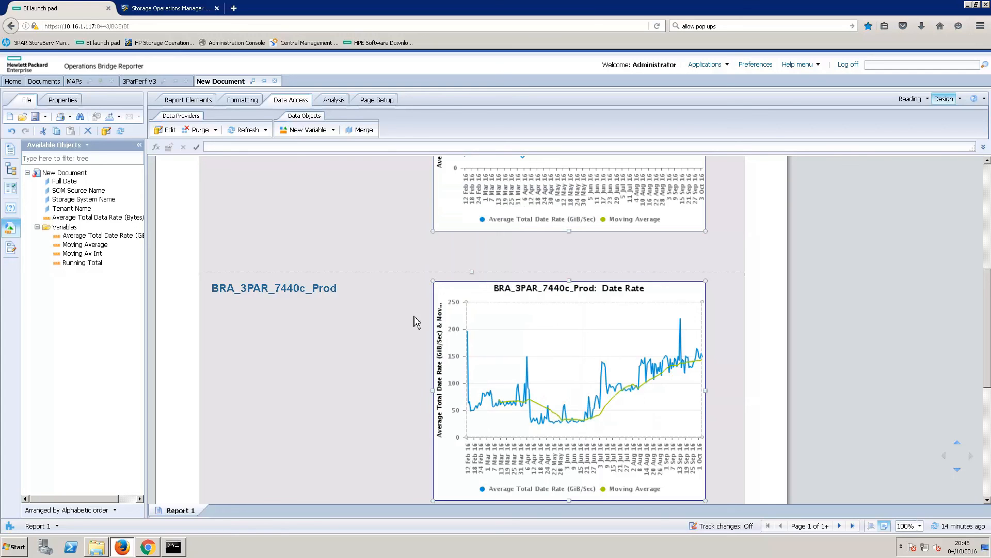
# - Give the value axis of the BRA_3PAR_7440c_Prod line chart the custom title (GiB/Sec)
pyautogui.click(442, 356)
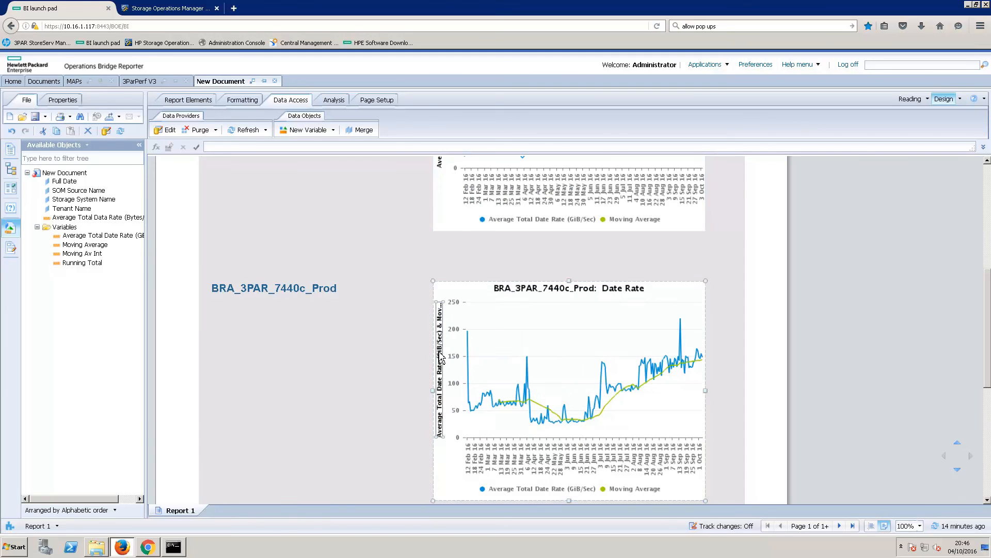
pyautogui.rightClick(442, 356)
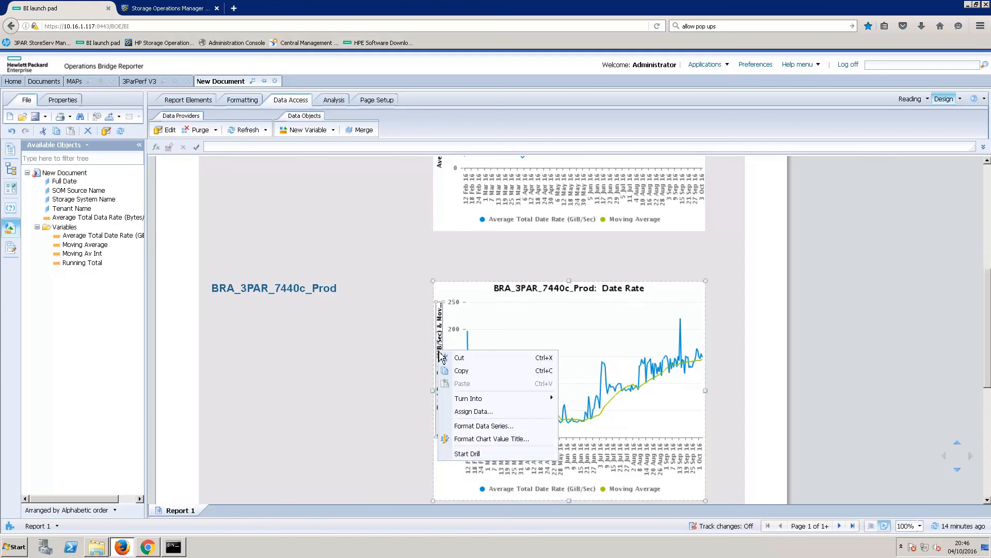
pyautogui.click(490, 440)
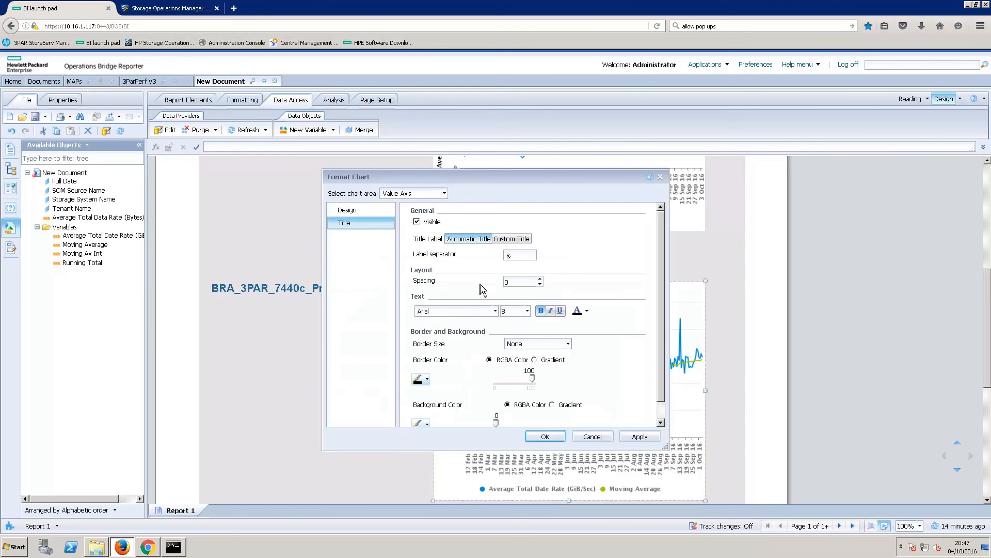
pyautogui.click(519, 240)
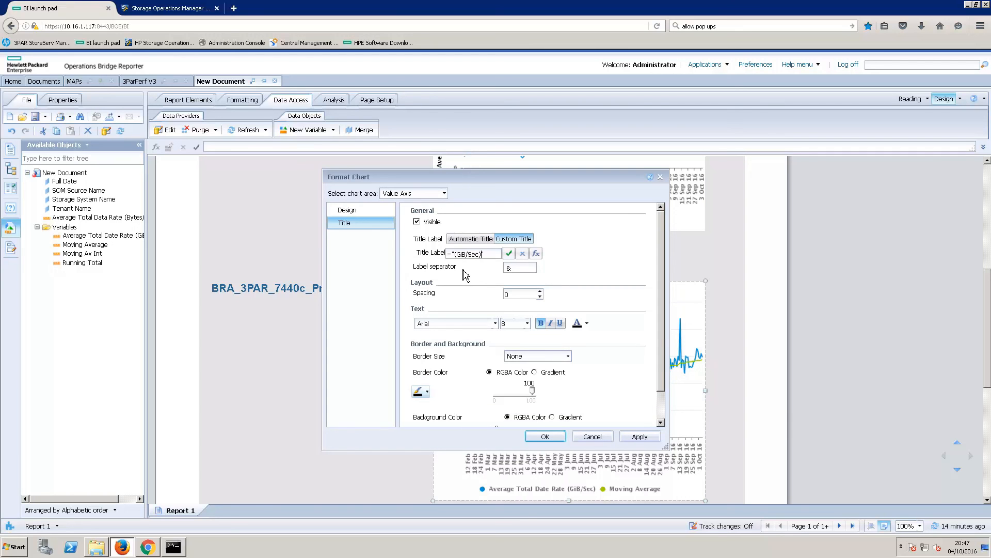
pyautogui.click(552, 436)
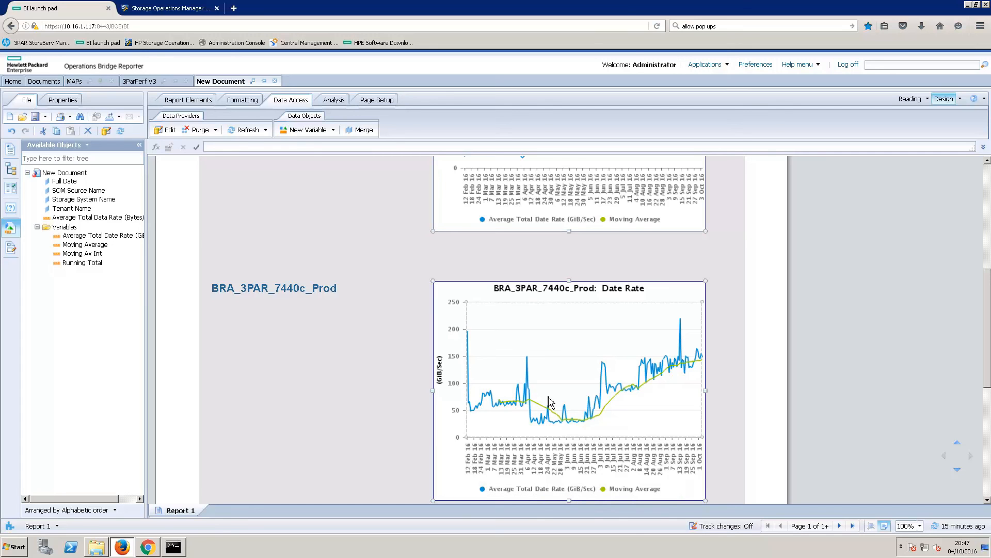
# - Open the line chart's global palette and style format settings
pyautogui.moveTo(619, 435)
pyautogui.rightClick(607, 400)
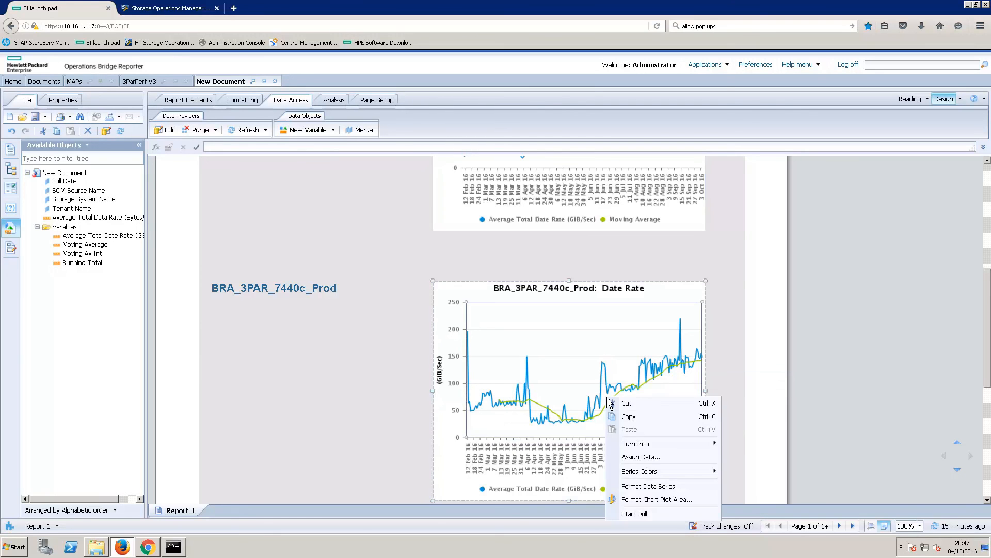
pyautogui.click(654, 497)
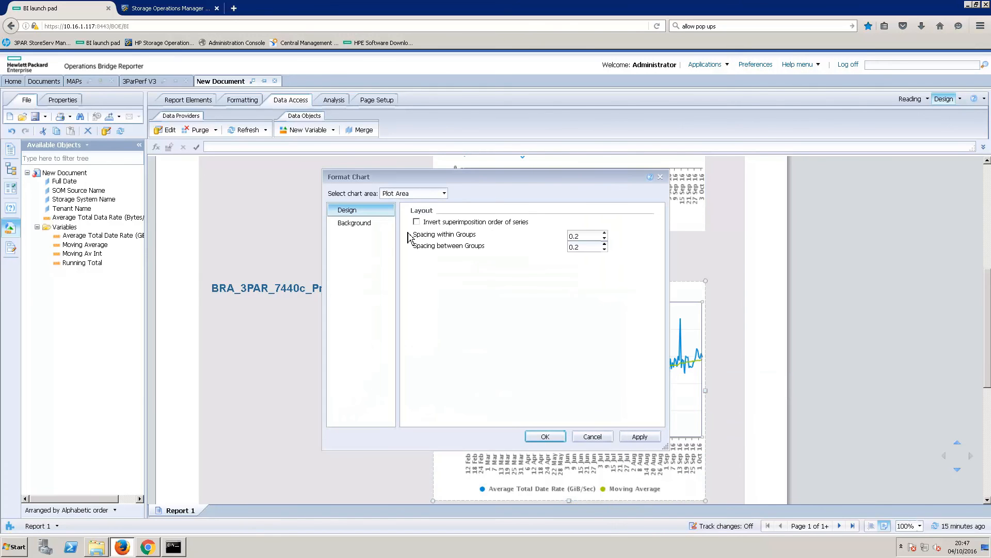
pyautogui.click(444, 194)
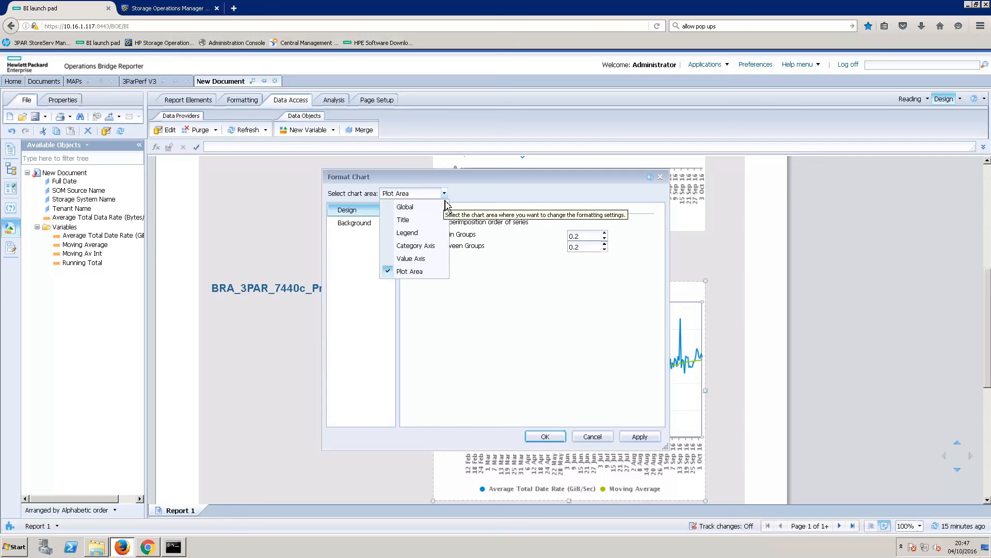
pyautogui.click(421, 207)
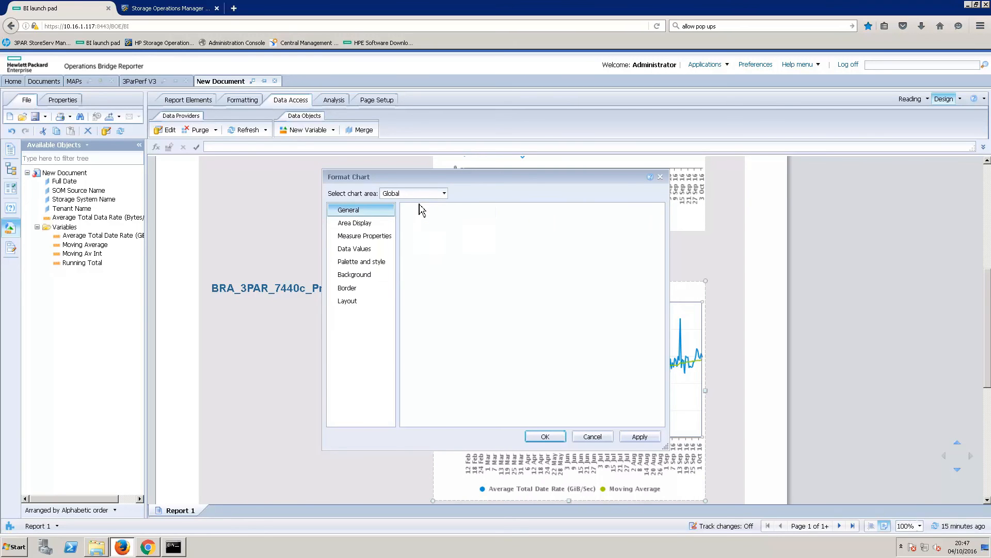
pyautogui.click(367, 263)
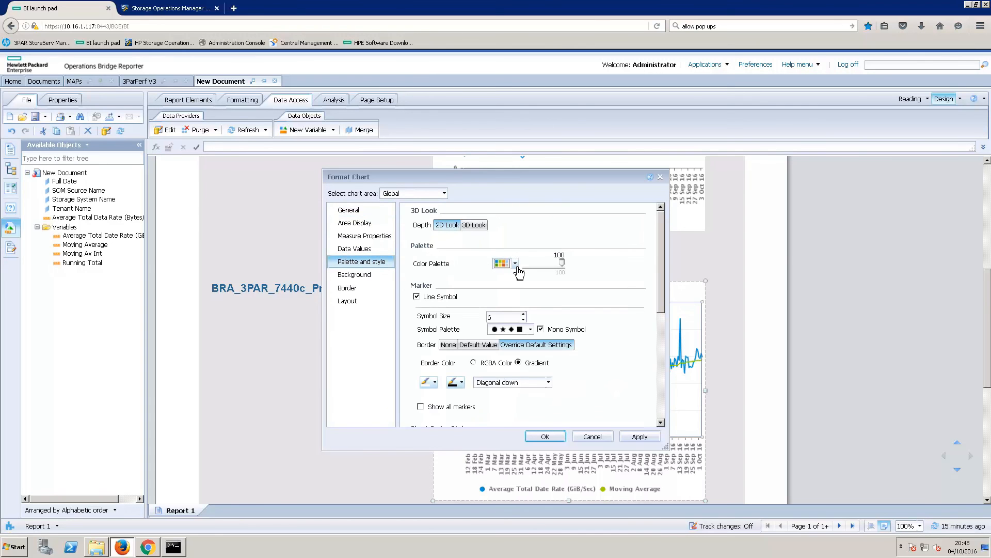
pyautogui.click(515, 262)
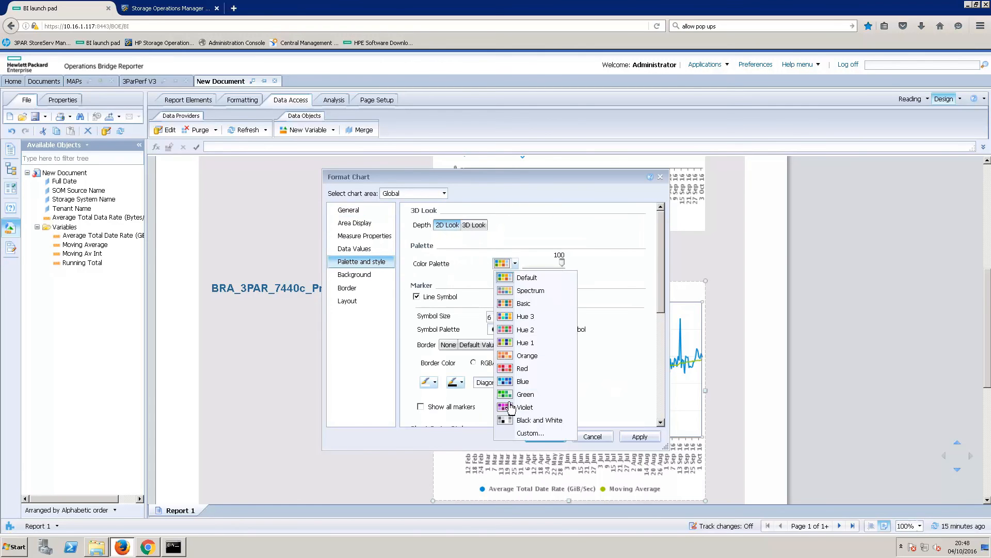
pyautogui.click(536, 435)
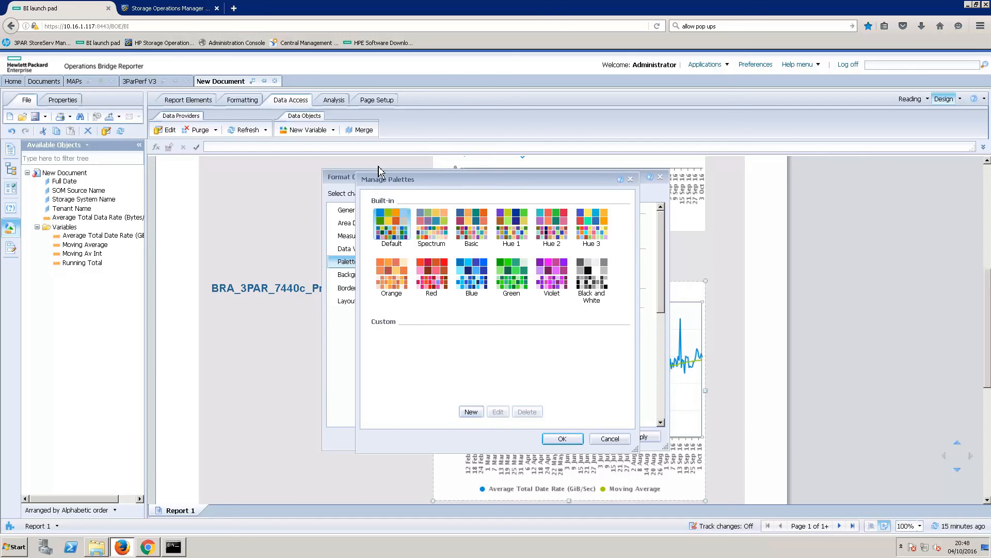
pyautogui.click(405, 238)
pyautogui.click(562, 438)
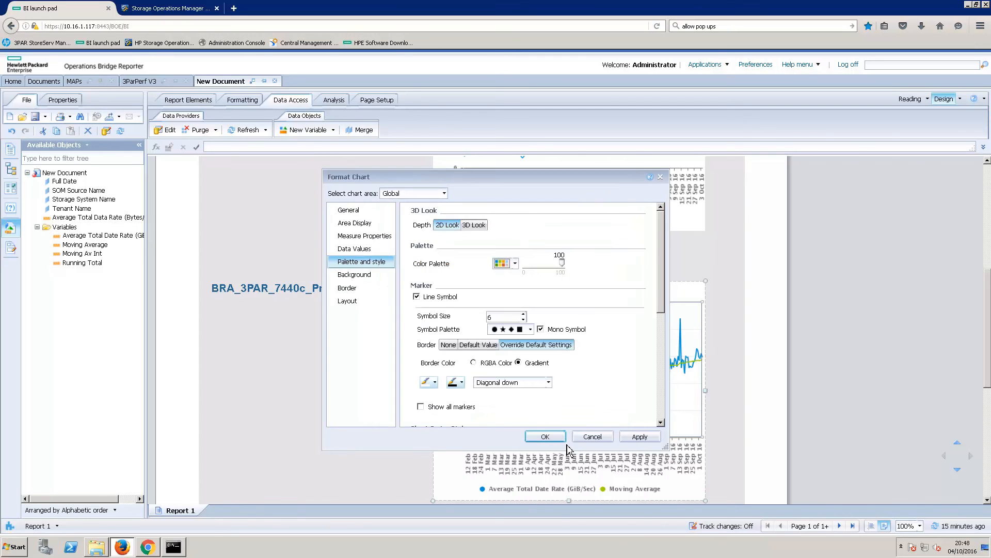
# - Start a new custom color palette for the chart and lower the first blue color's opacity to 15
pyautogui.click(515, 264)
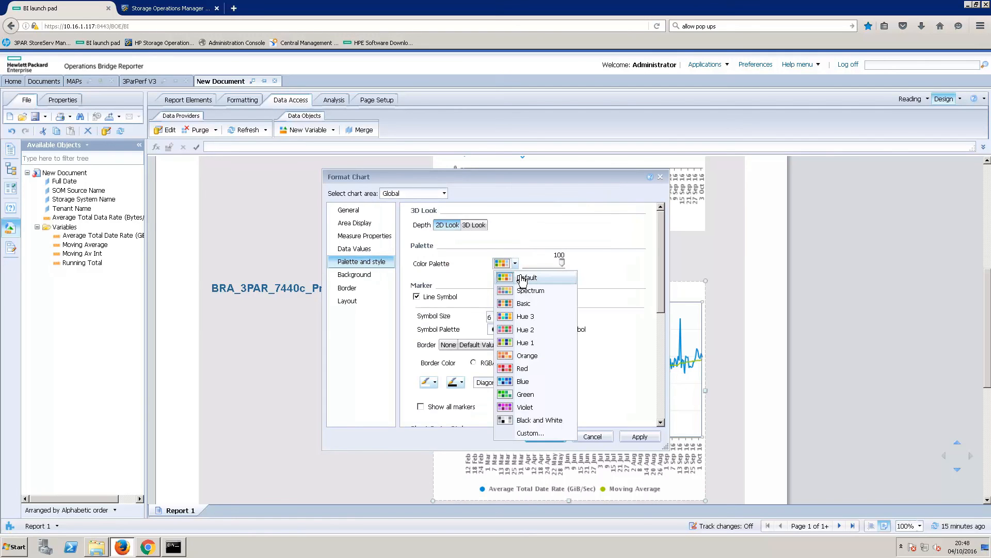
pyautogui.click(537, 435)
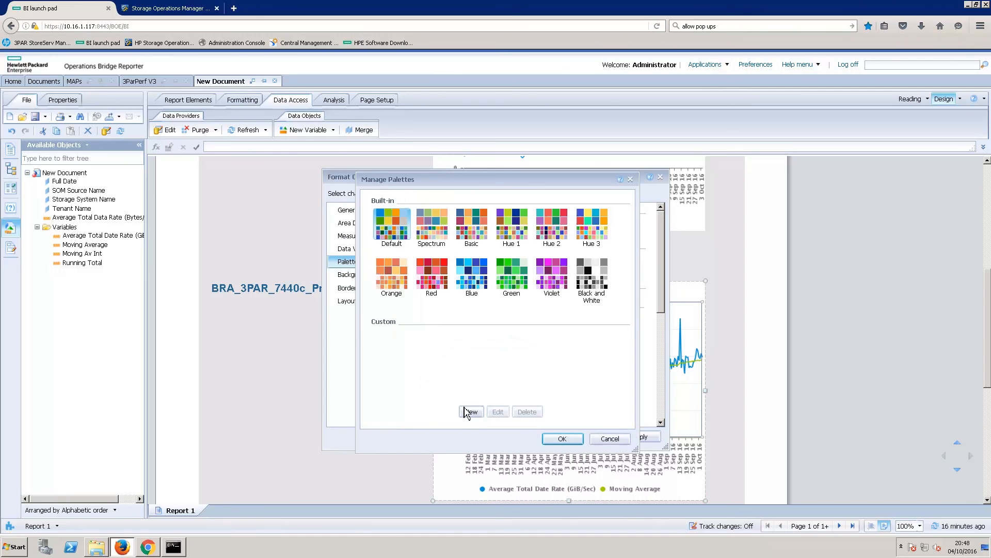
pyautogui.click(470, 412)
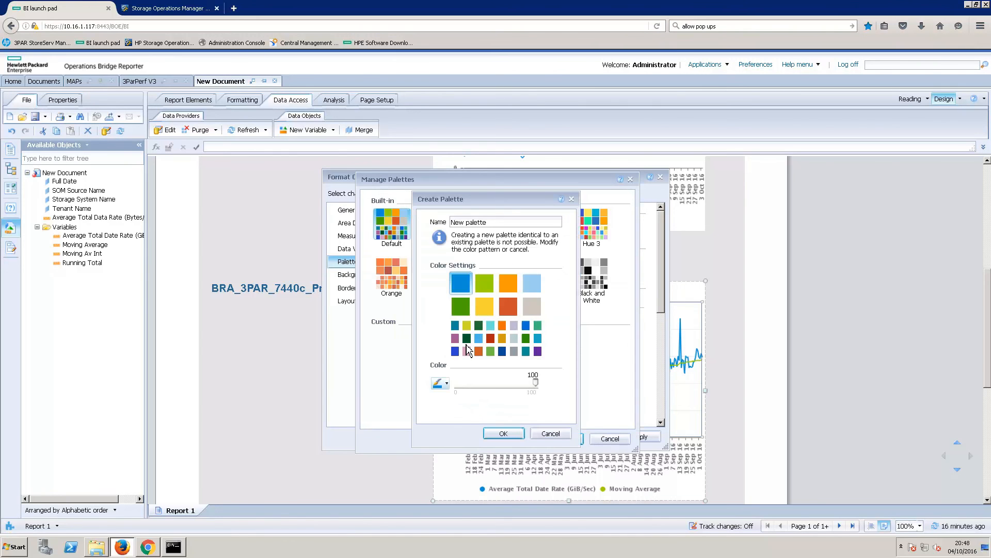
pyautogui.moveTo(500, 386); pyautogui.dragTo(472, 390)
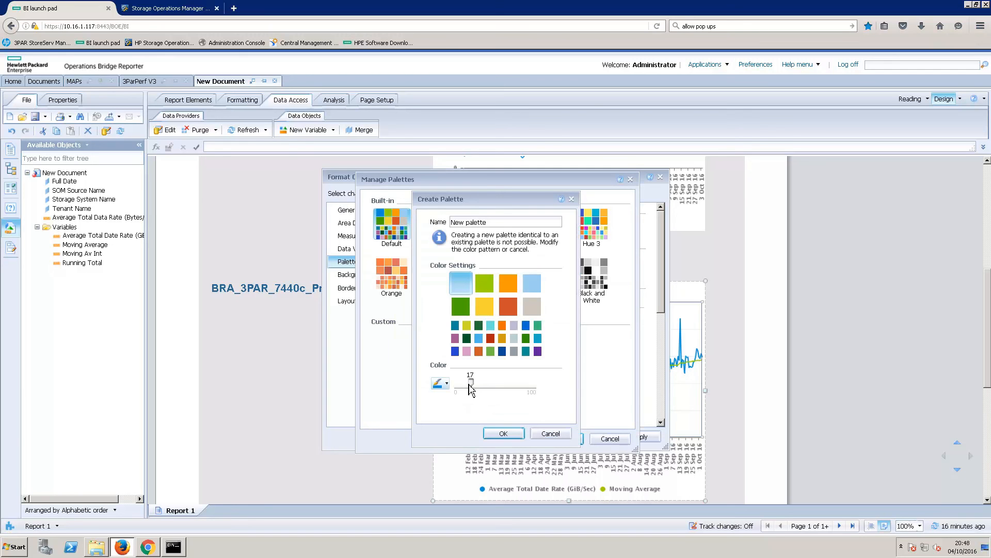
pyautogui.moveTo(471, 390); pyautogui.dragTo(470, 390)
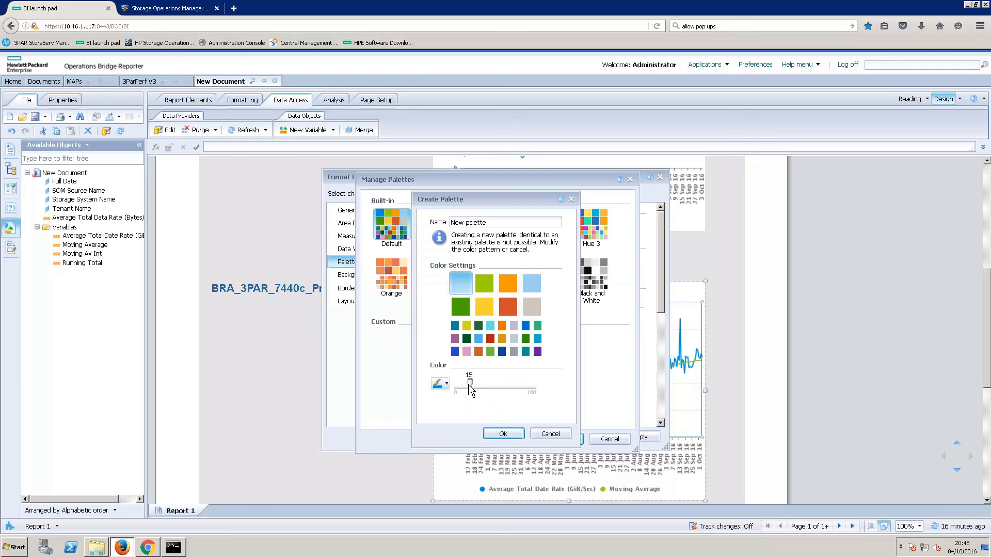
# - Change the new palette's second color, the green one, to golden yellow
pyautogui.click(484, 289)
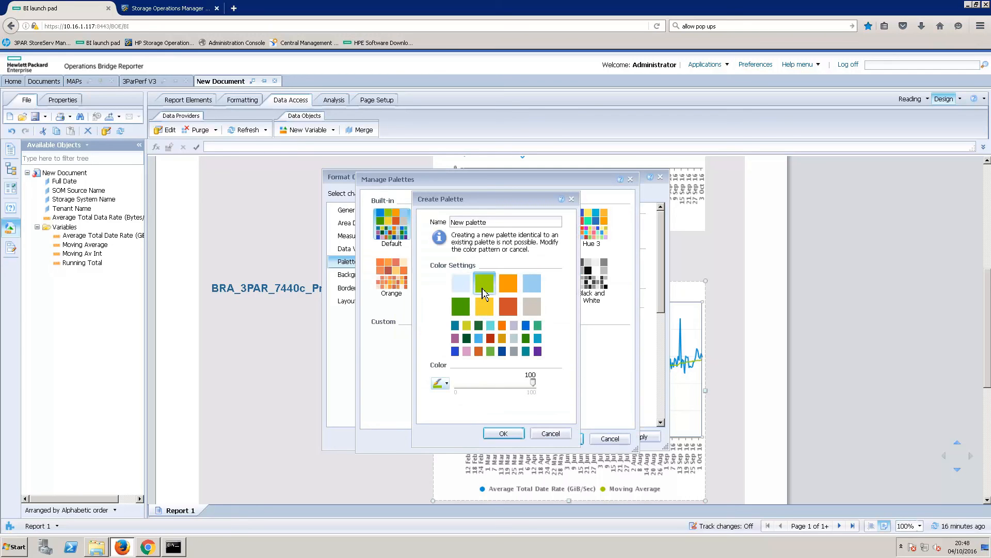
pyautogui.click(506, 290)
pyautogui.click(486, 289)
pyautogui.click(447, 384)
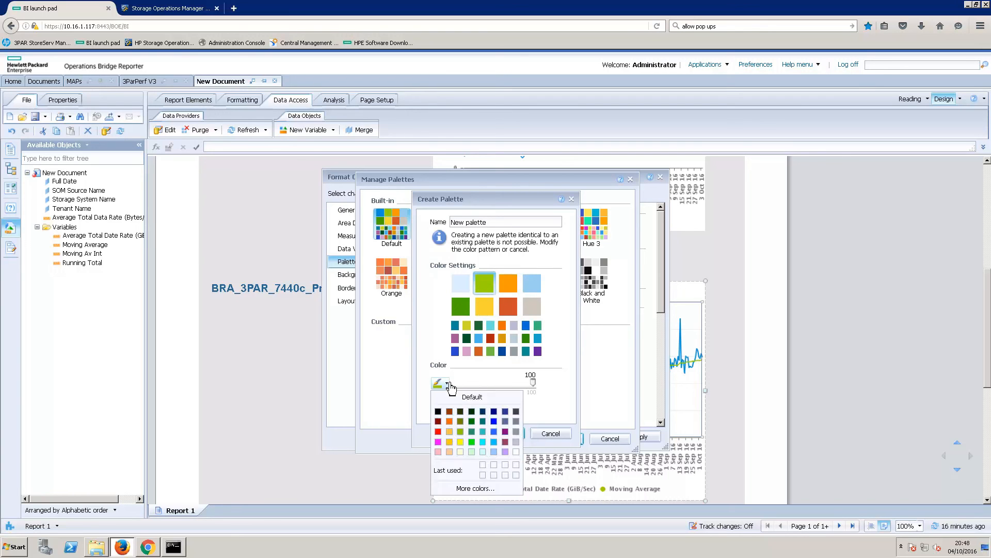
pyautogui.click(451, 442)
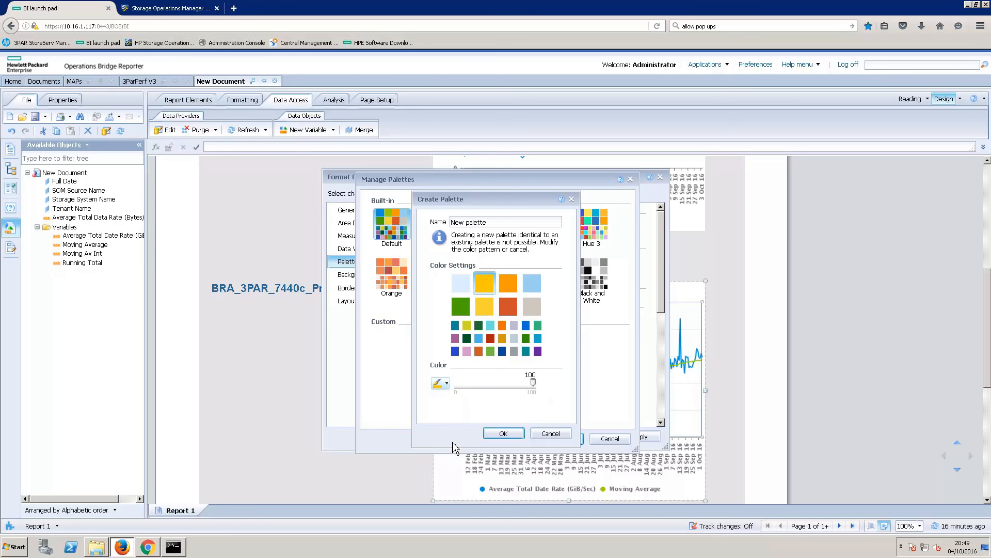
# - Change the palette's small dark-orange swatch to the custom color RGB 255, 156, 0 and create the palette
pyautogui.click(506, 341)
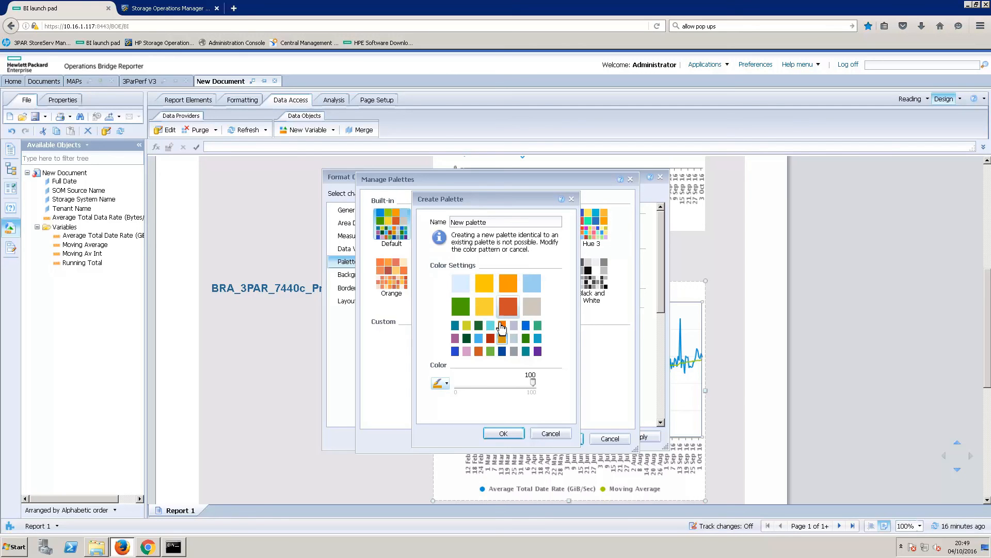
pyautogui.click(448, 383)
pyautogui.click(447, 383)
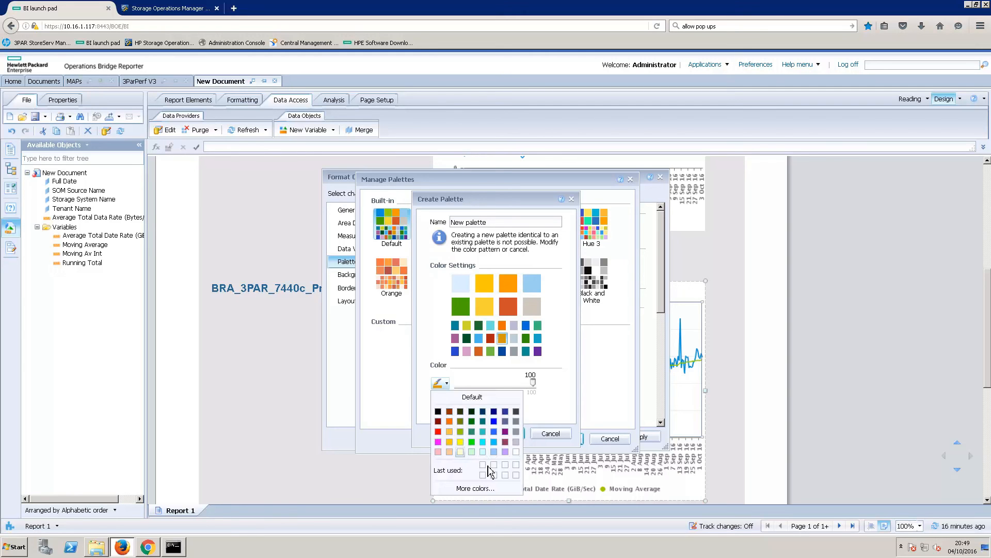
pyautogui.click(475, 488)
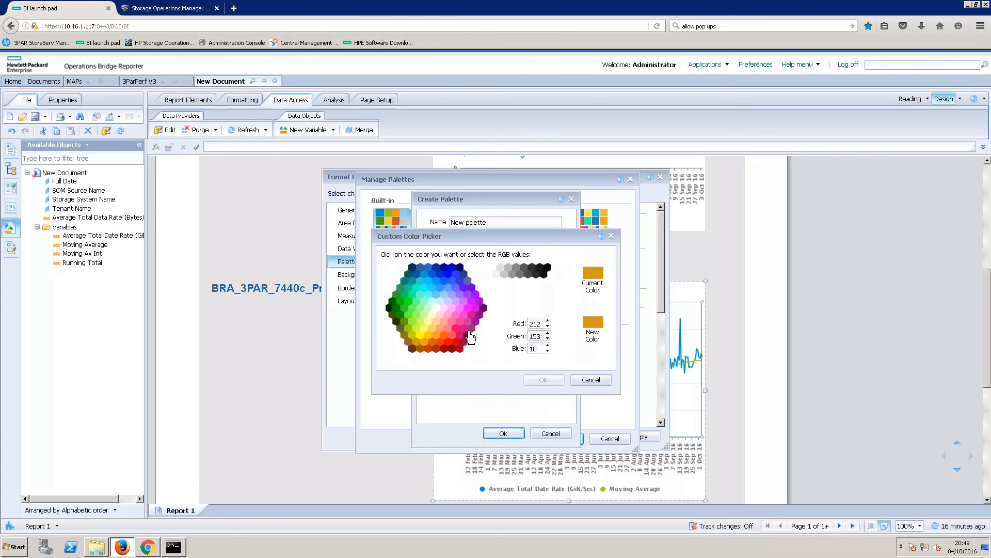
pyautogui.click(430, 345)
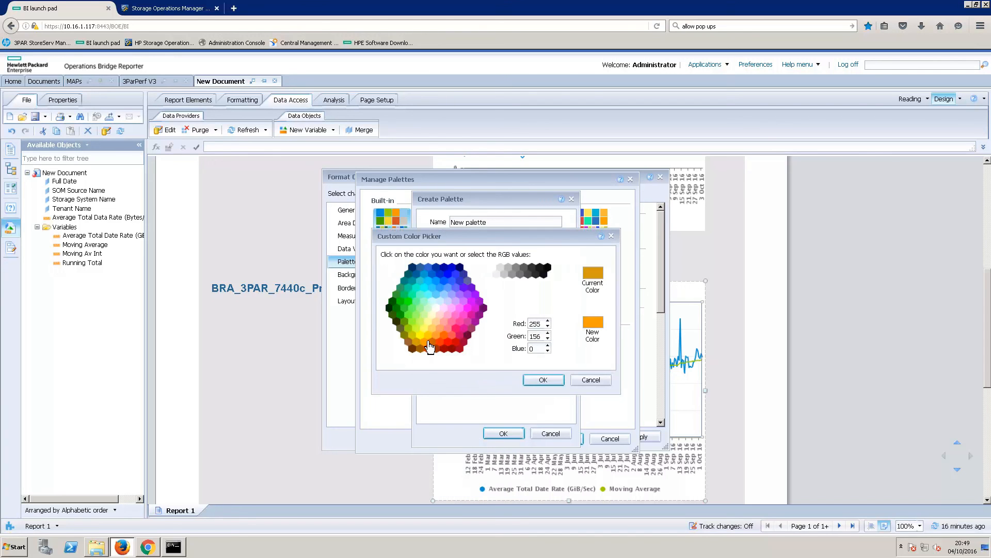
pyautogui.click(557, 381)
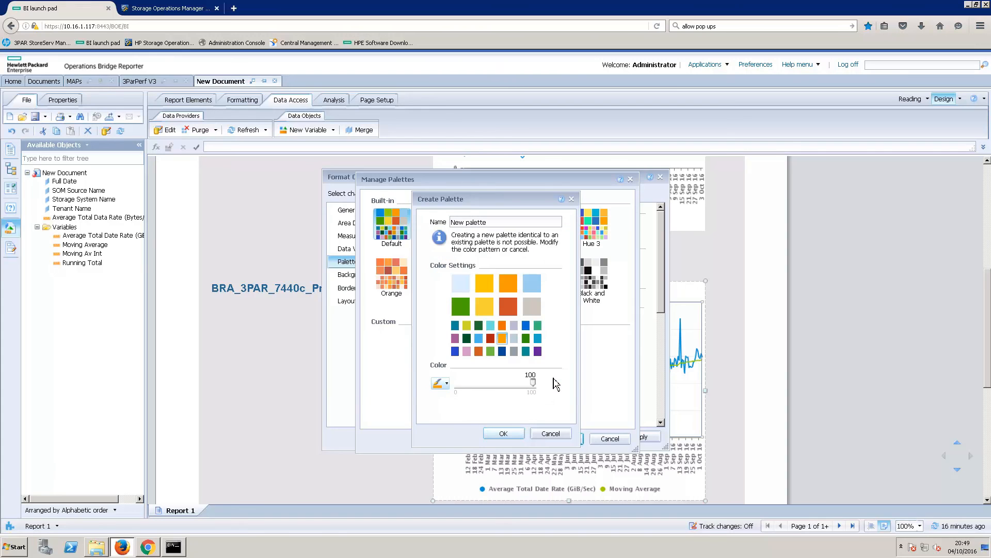
pyautogui.click(495, 437)
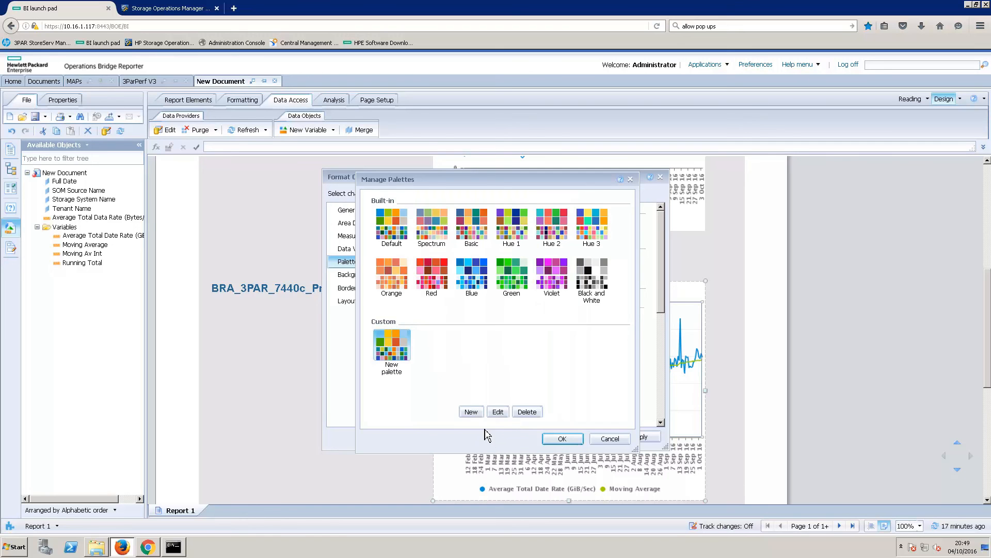
# - Check the second color in the new custom palette and apply the palette to the line chart
pyautogui.click(498, 412)
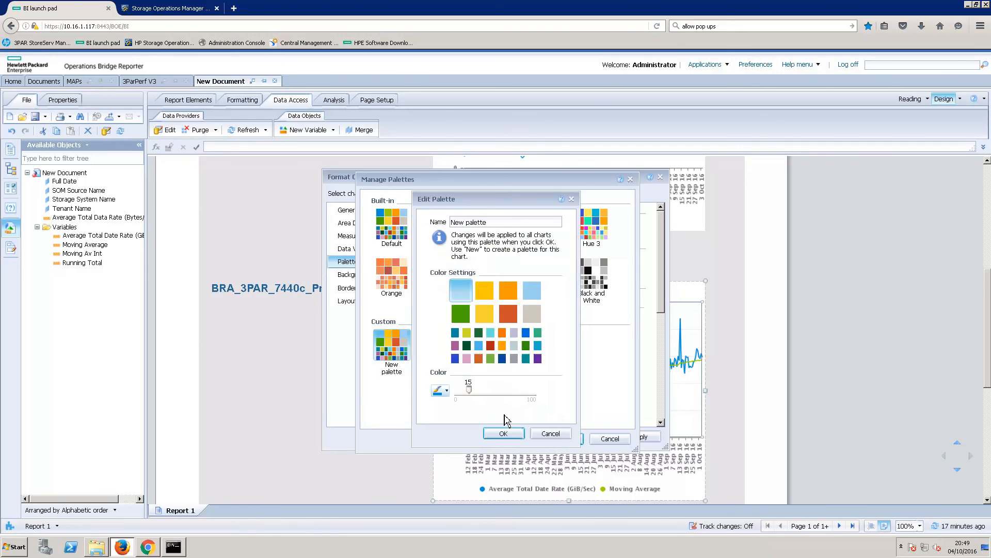
pyautogui.click(488, 298)
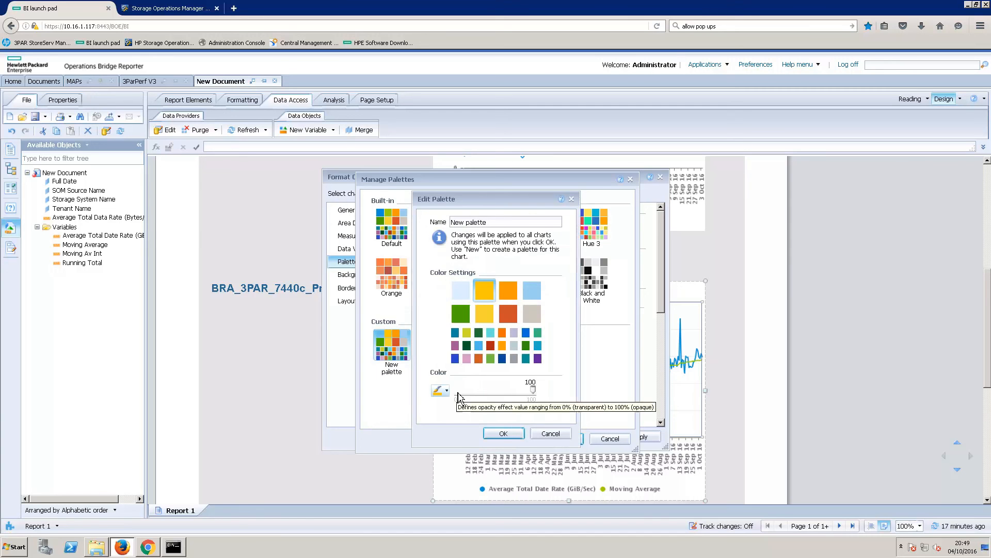
pyautogui.click(504, 437)
pyautogui.click(562, 440)
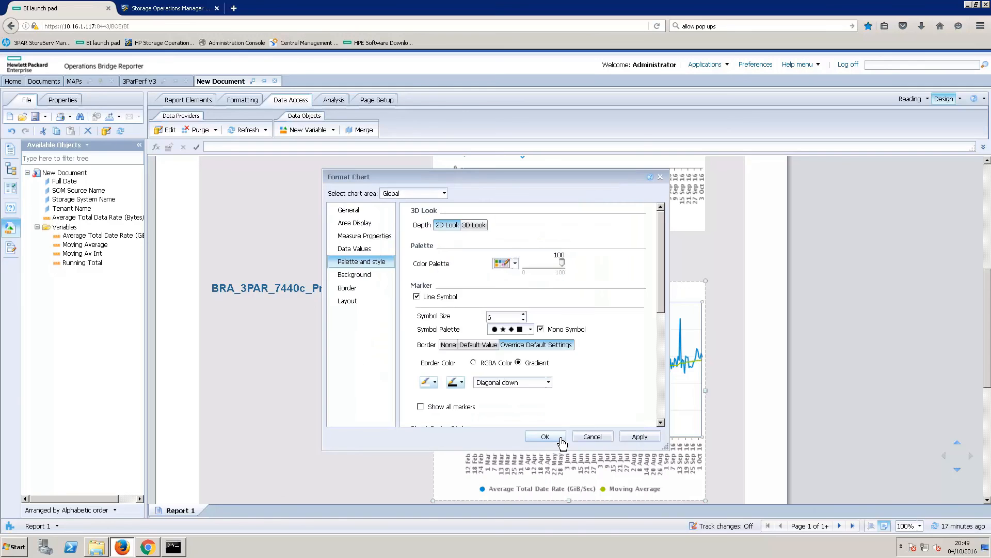
pyautogui.click(562, 440)
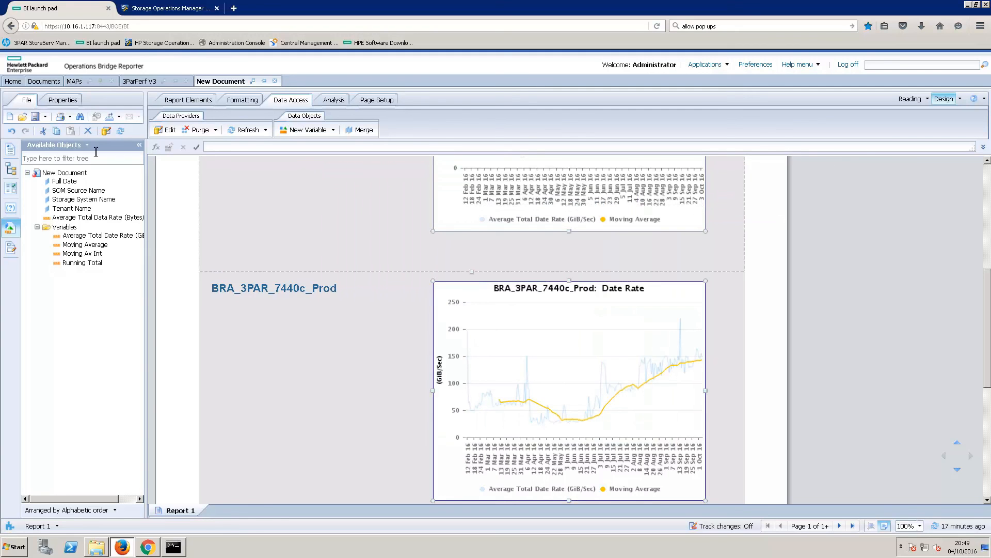
# - Save the document as a Web Intelligence file named 3PAR Tred in the Favorites Folder
pyautogui.click(45, 117)
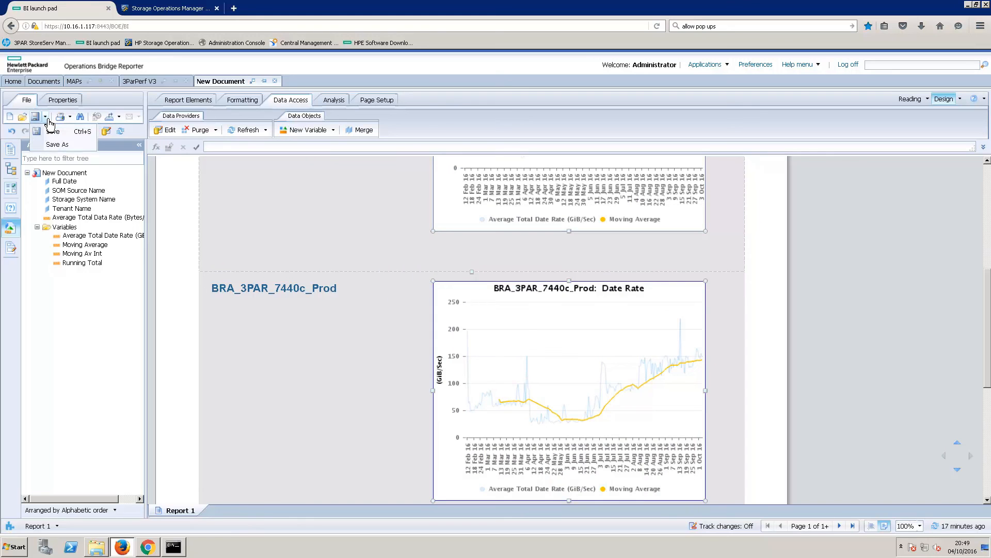
pyautogui.click(65, 145)
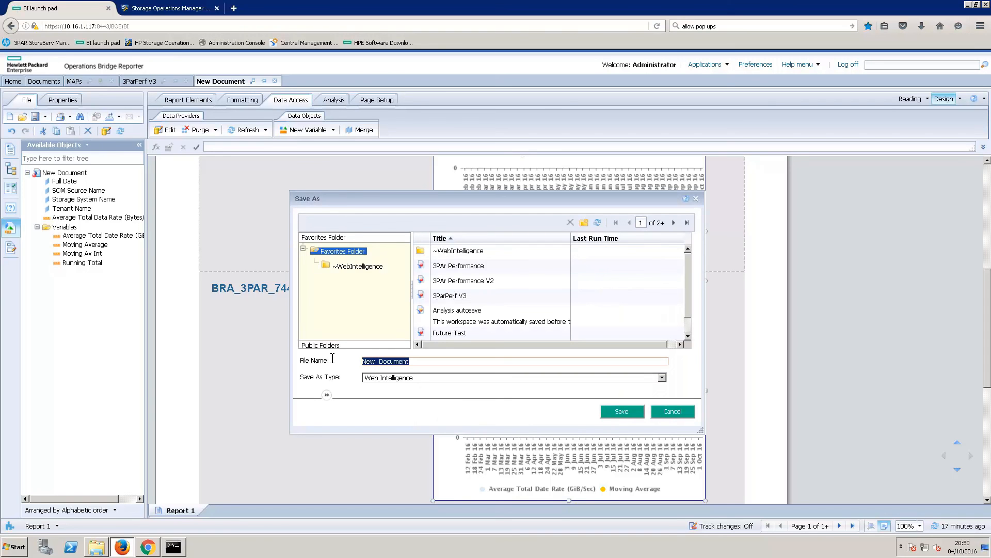
pyautogui.write('3PAR Tred')
pyautogui.click(621, 411)
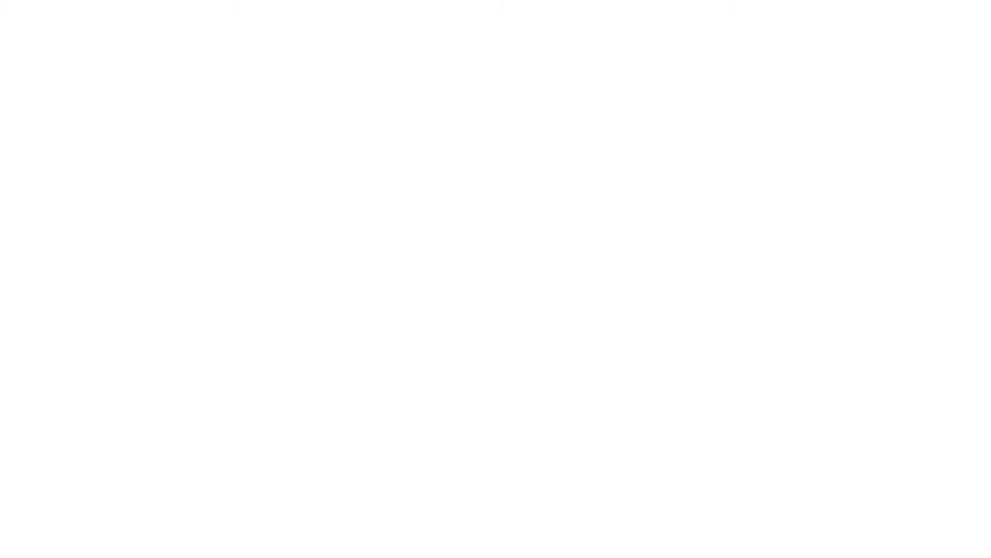